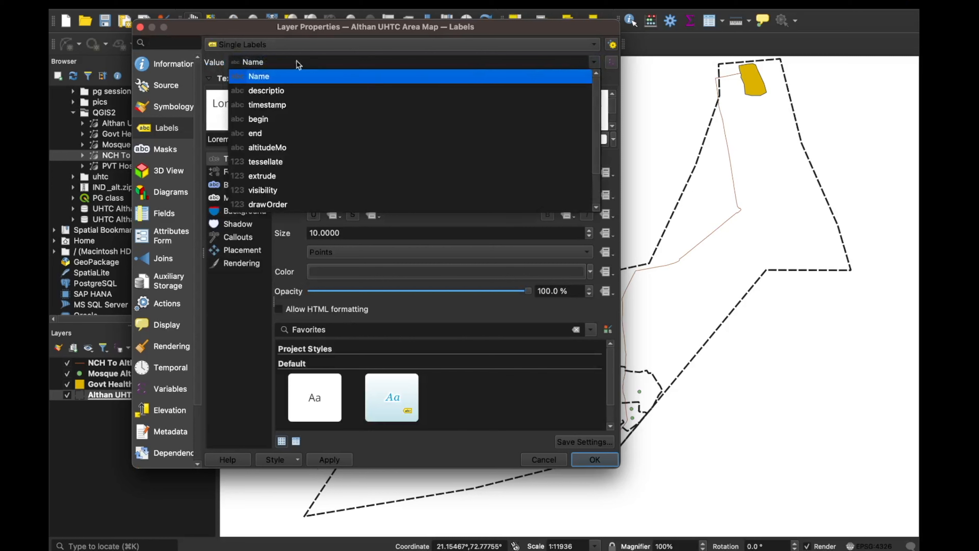
# Enable Single Labels on the Althan UHTC Area Map layer using the Name field, and accept the settings
pyautogui.click(290, 59)
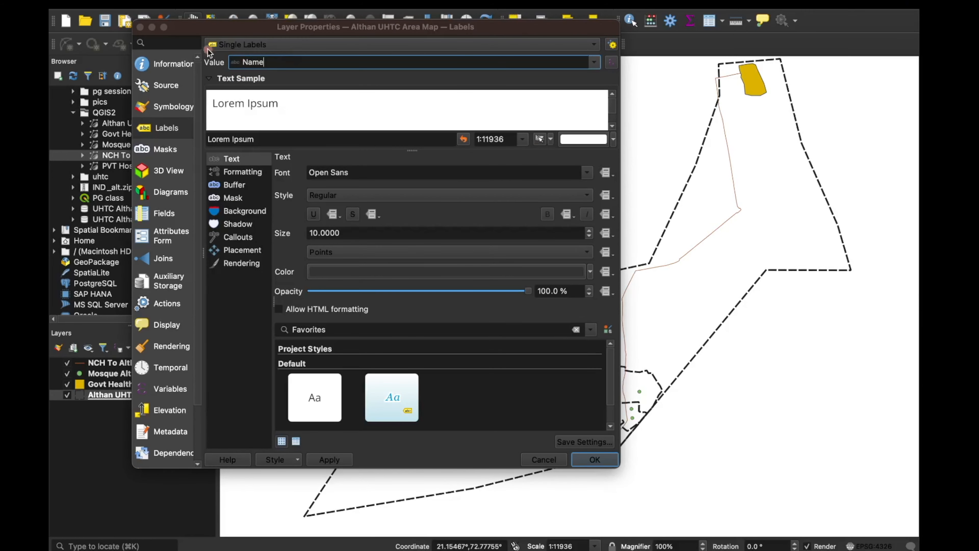
pyautogui.moveTo(192, 32)
pyautogui.mouseDown()
pyautogui.moveTo(233, 87)
pyautogui.moveTo(615, 82)
pyautogui.mouseUp()
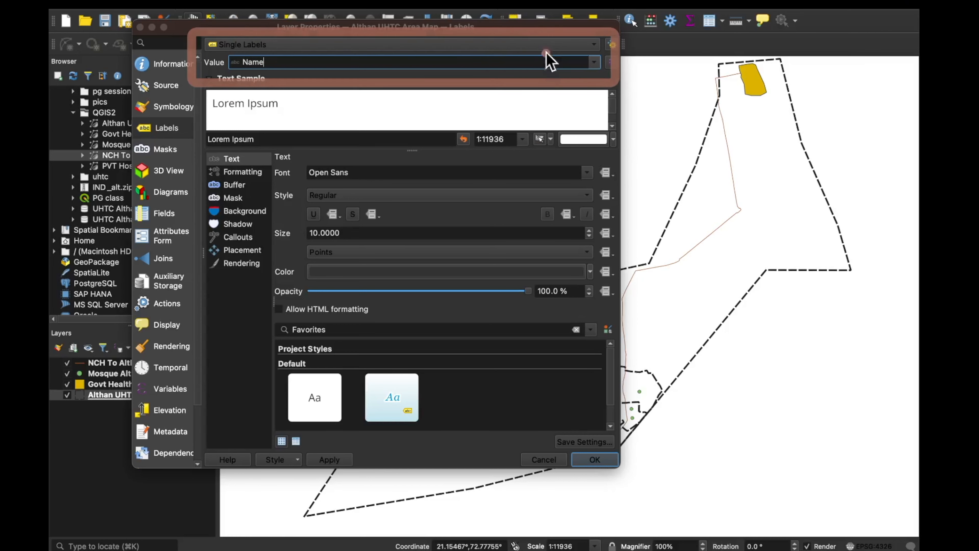
pyautogui.click(594, 63)
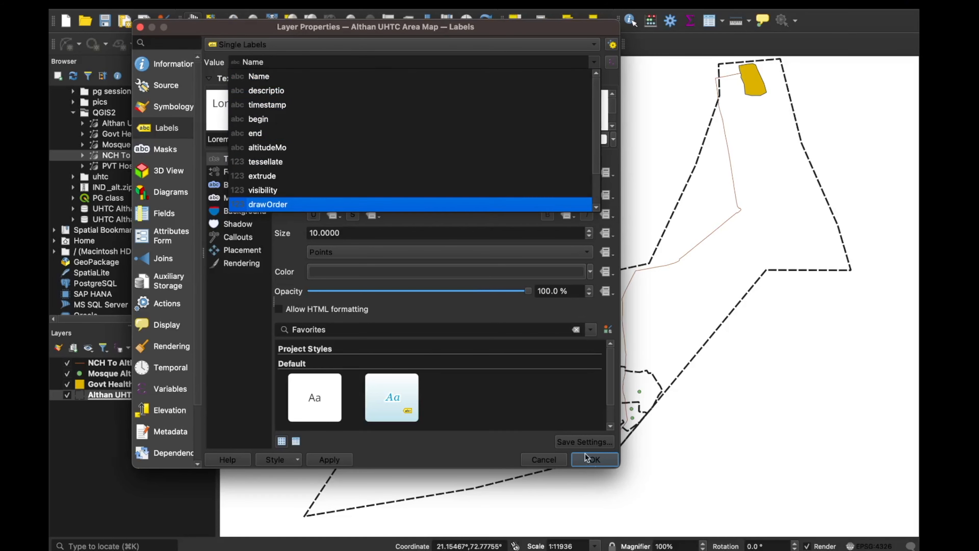
pyautogui.click(290, 49)
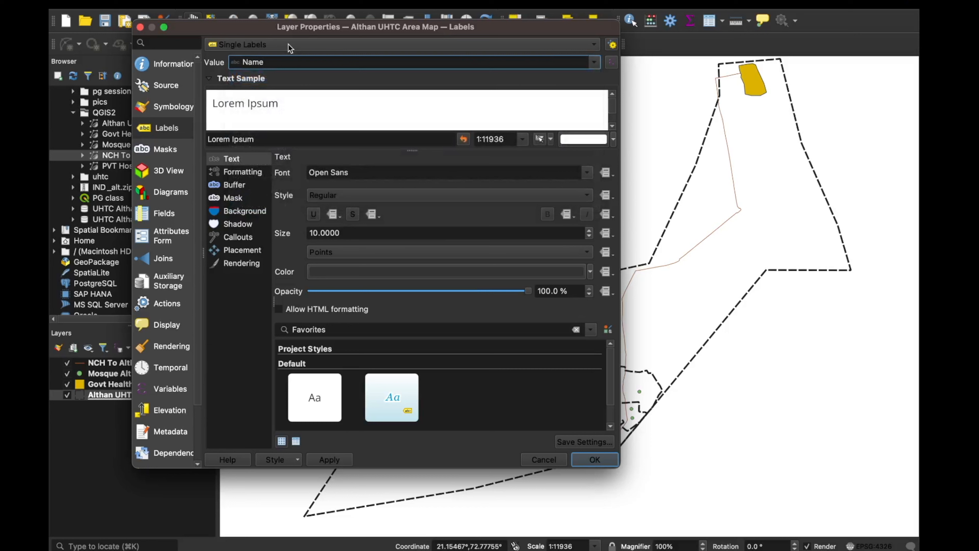
pyautogui.click(290, 48)
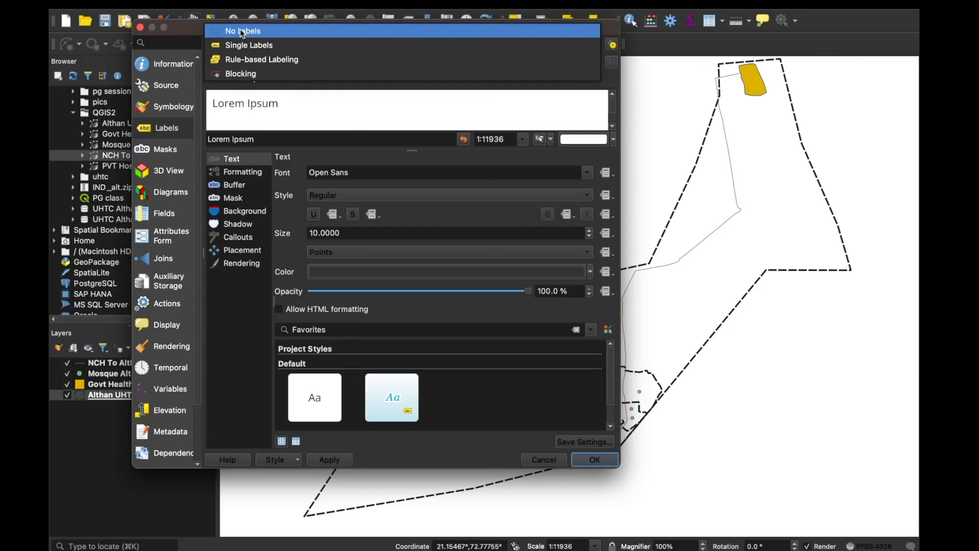
pyautogui.click(240, 44)
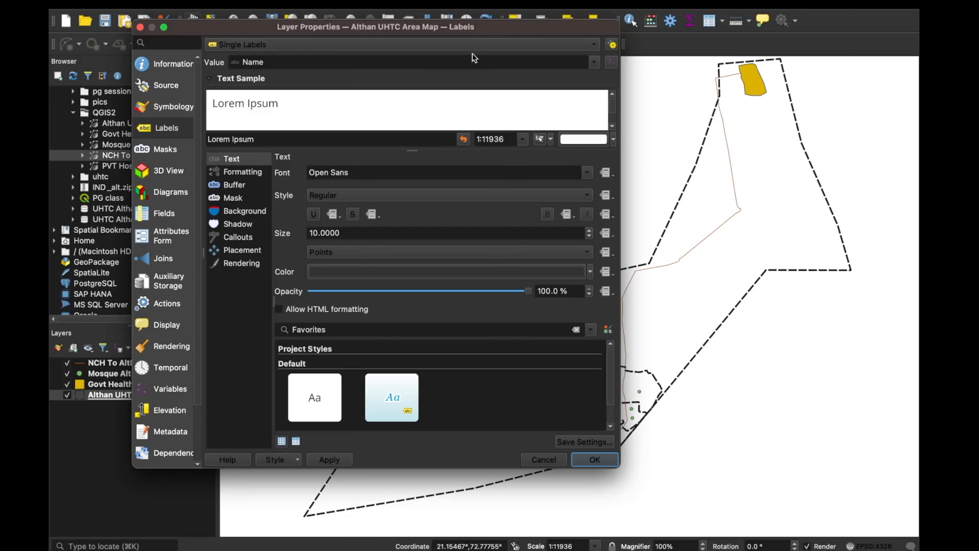
pyautogui.click(328, 460)
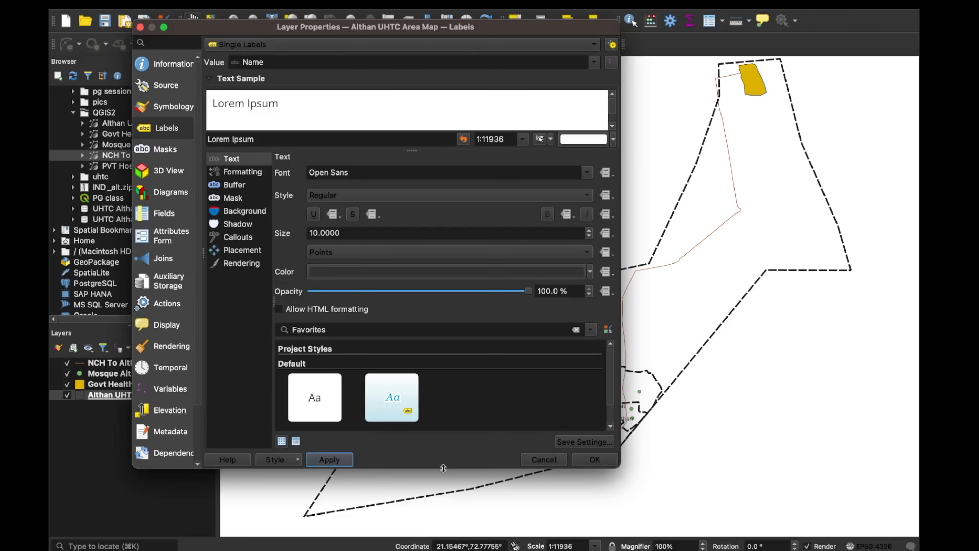
pyautogui.click(608, 461)
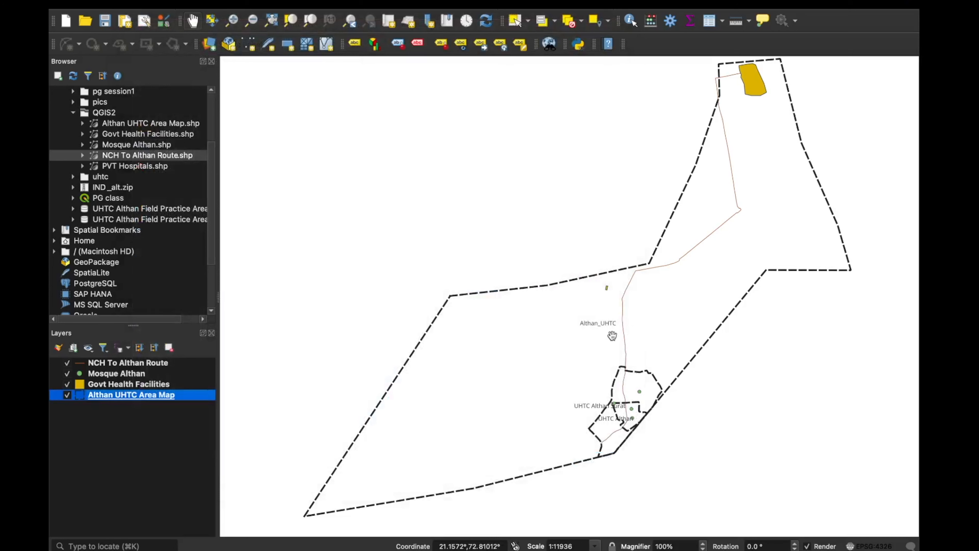
# Set the Althan UHTC Area Map label font to Microsoft Sans Serif with the Regular style
pyautogui.scroll(1, 611, 336)
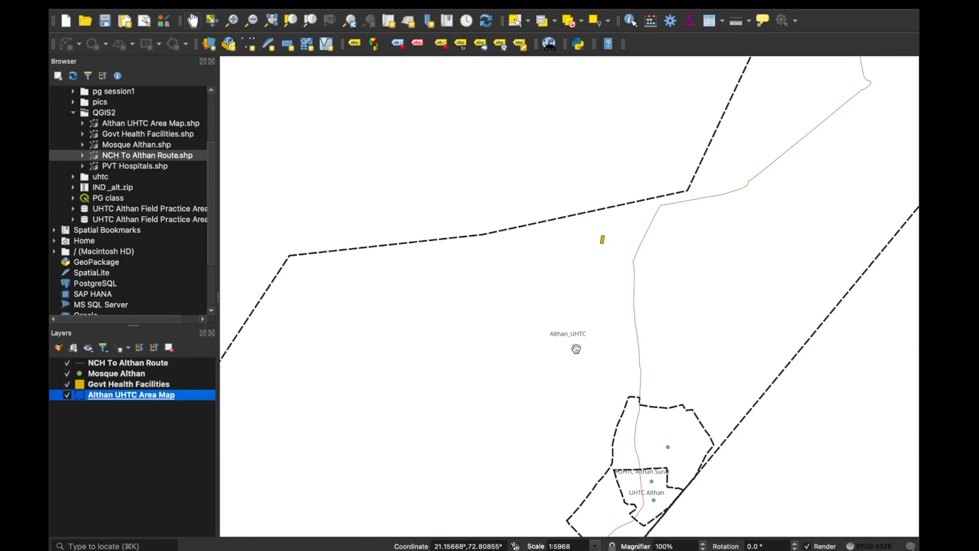
pyautogui.scroll(-1, 577, 346)
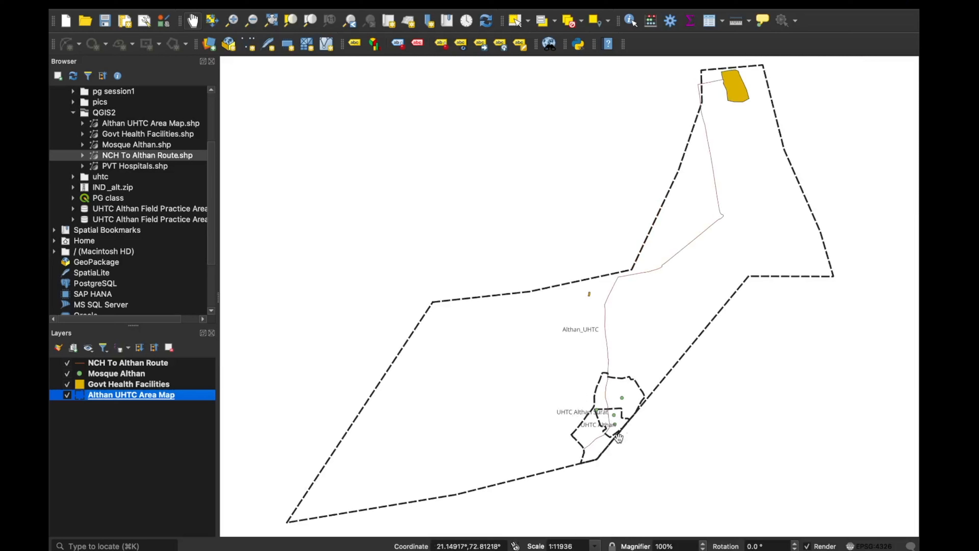
pyautogui.doubleClick(138, 394)
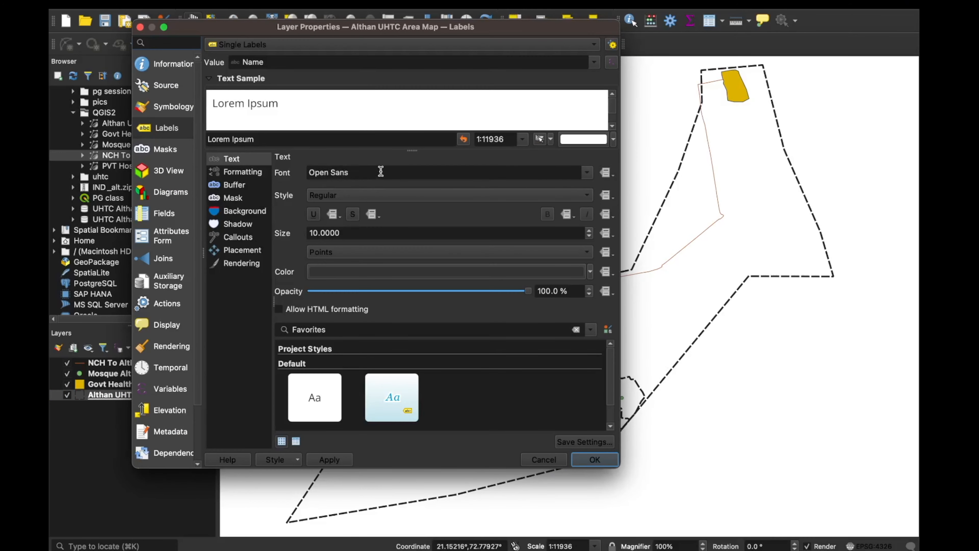
pyautogui.click(587, 173)
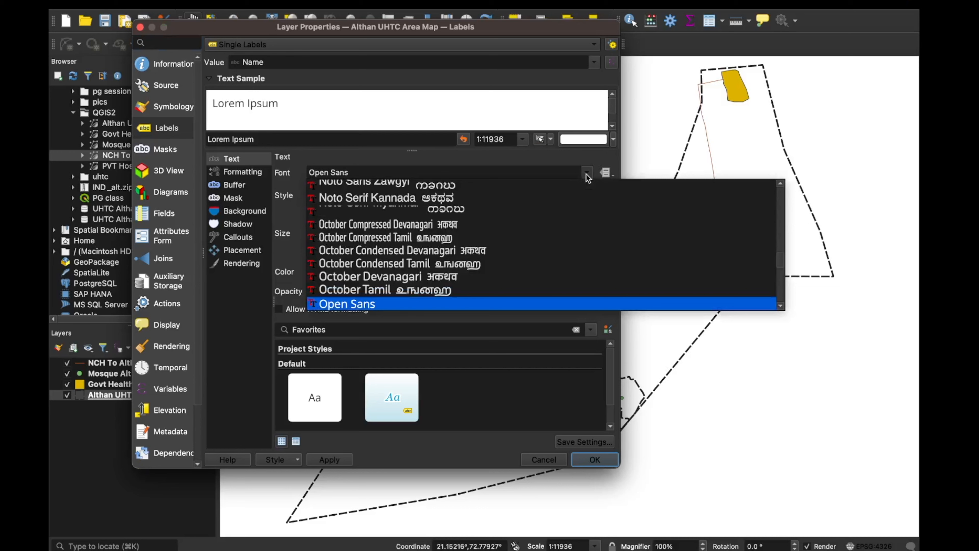
pyautogui.scroll(5, 459, 225)
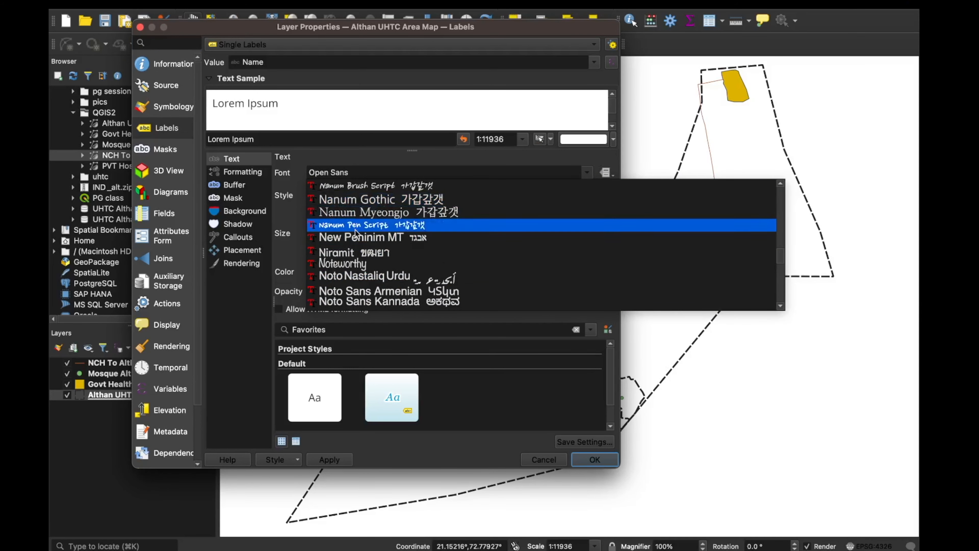
pyautogui.scroll(5, 359, 225)
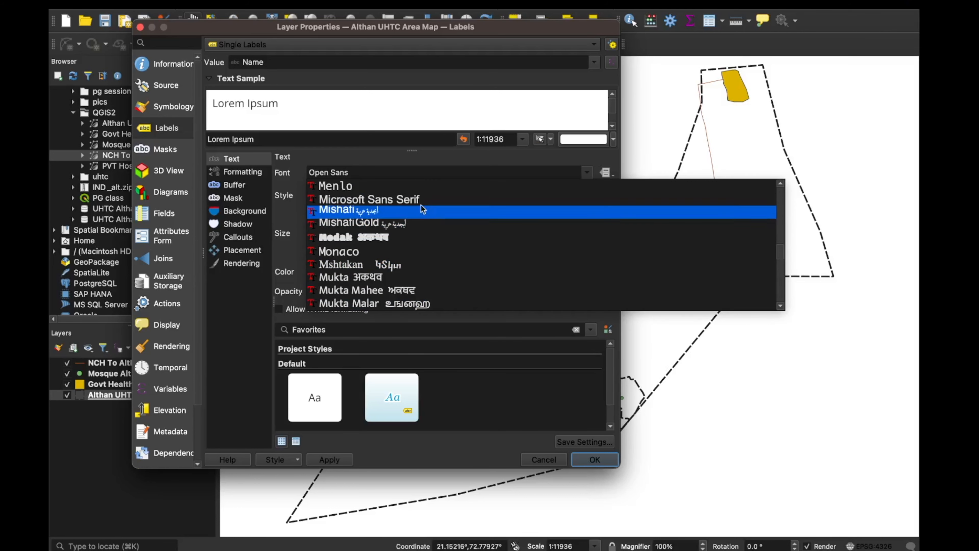
pyautogui.click(417, 198)
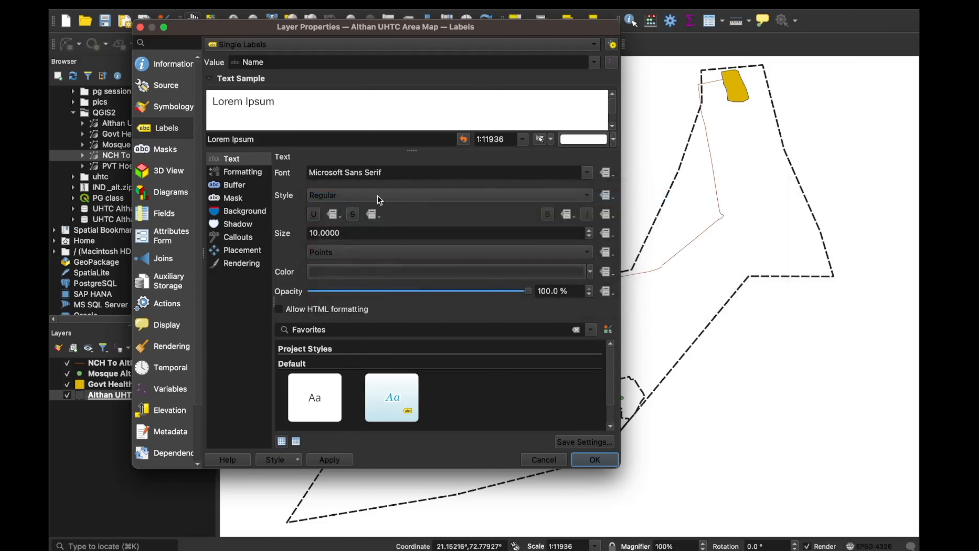
pyautogui.click(377, 196)
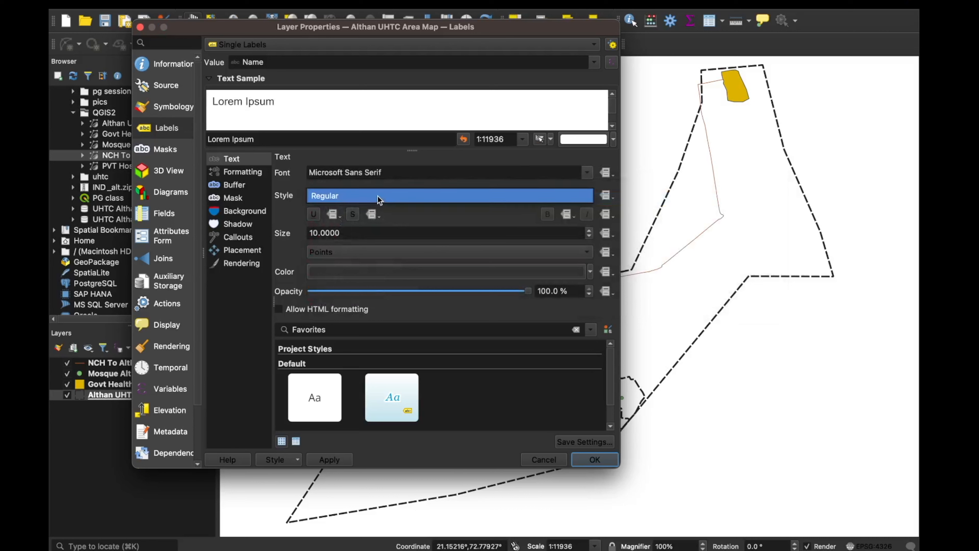
pyautogui.click(469, 211)
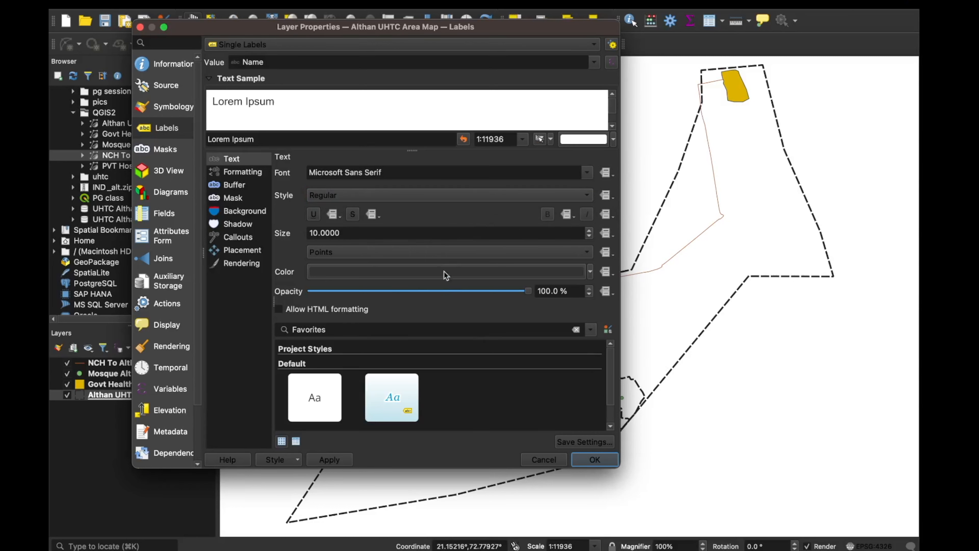
# Set the area map label size to 20 points and apply it to the map
pyautogui.click(590, 234)
pyautogui.click(590, 234)
pyautogui.click(589, 234)
pyautogui.click(590, 234)
pyautogui.click(590, 235)
pyautogui.click(589, 235)
pyautogui.click(589, 235)
pyautogui.click(590, 235)
pyautogui.click(590, 235)
pyautogui.click(590, 235)
pyautogui.click(590, 230)
pyautogui.click(590, 230)
pyautogui.click(590, 231)
pyautogui.click(590, 230)
pyautogui.click(590, 230)
pyautogui.click(590, 231)
pyautogui.click(590, 230)
pyautogui.click(590, 230)
pyautogui.click(590, 231)
pyautogui.click(590, 231)
pyautogui.click(590, 231)
pyautogui.click(590, 231)
pyautogui.click(590, 231)
pyautogui.click(590, 231)
pyautogui.click(590, 231)
pyautogui.click(590, 231)
pyautogui.click(590, 230)
pyautogui.click(590, 230)
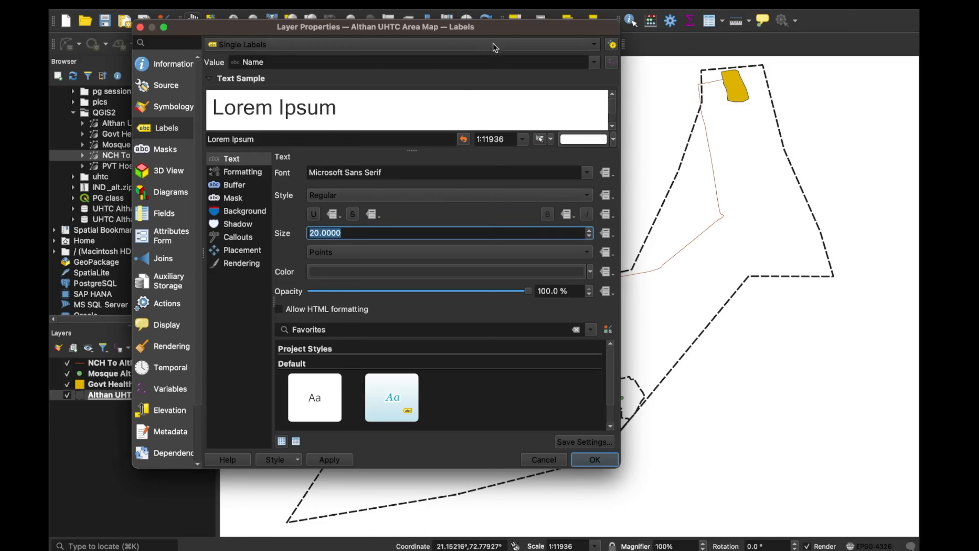
pyautogui.moveTo(503, 33); pyautogui.dragTo(406, 37)
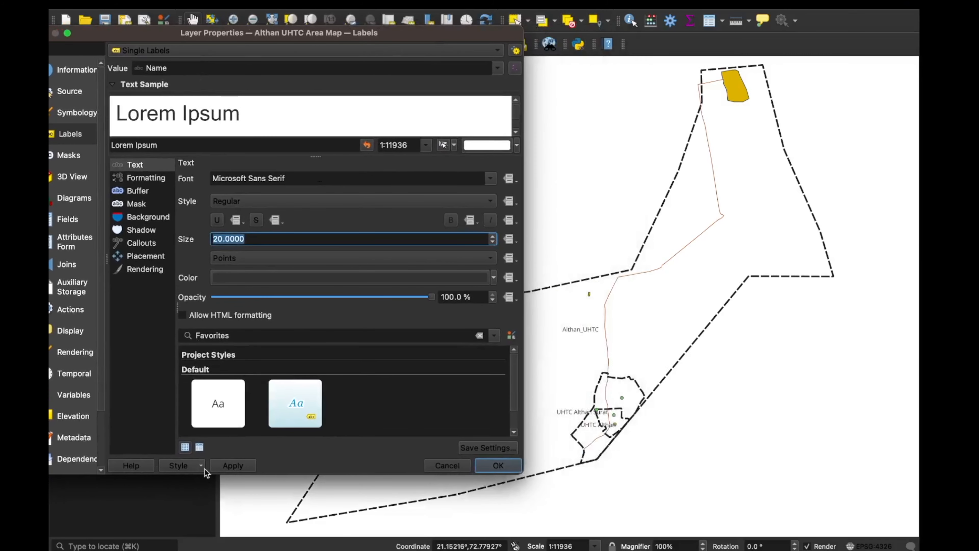
pyautogui.click(229, 465)
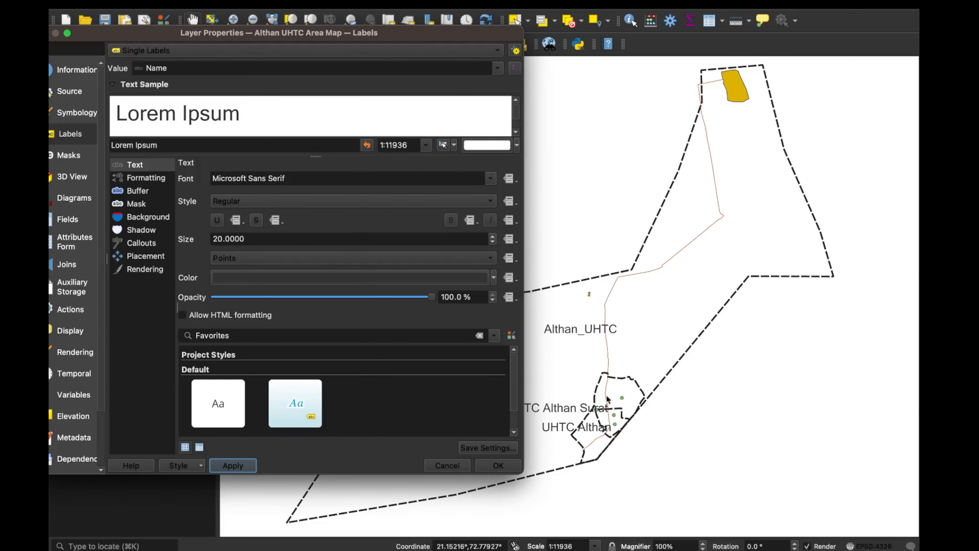
# Try a reduced text opacity on the area map labels and restore it to 100%
pyautogui.moveTo(431, 297); pyautogui.dragTo(341, 295)
pyautogui.click(235, 465)
pyautogui.moveTo(341, 296); pyautogui.dragTo(465, 301)
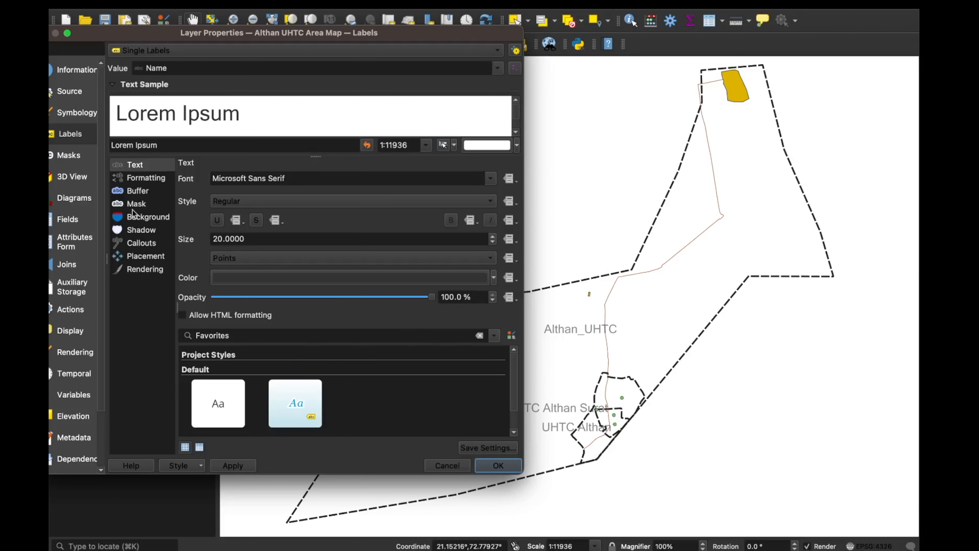
# Try a drop shadow on the area map labels, apply it, and turn the shadow off again
pyautogui.click(140, 220)
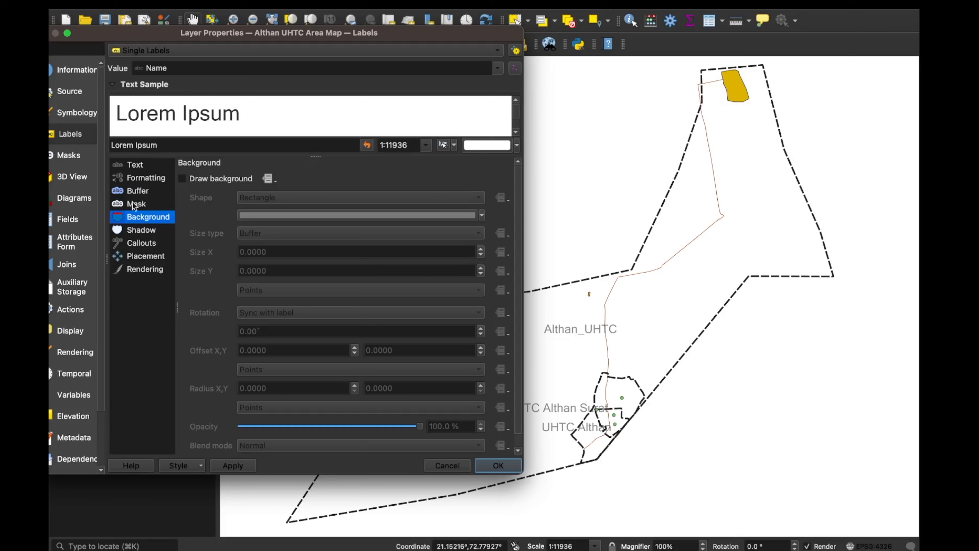
pyautogui.click(141, 231)
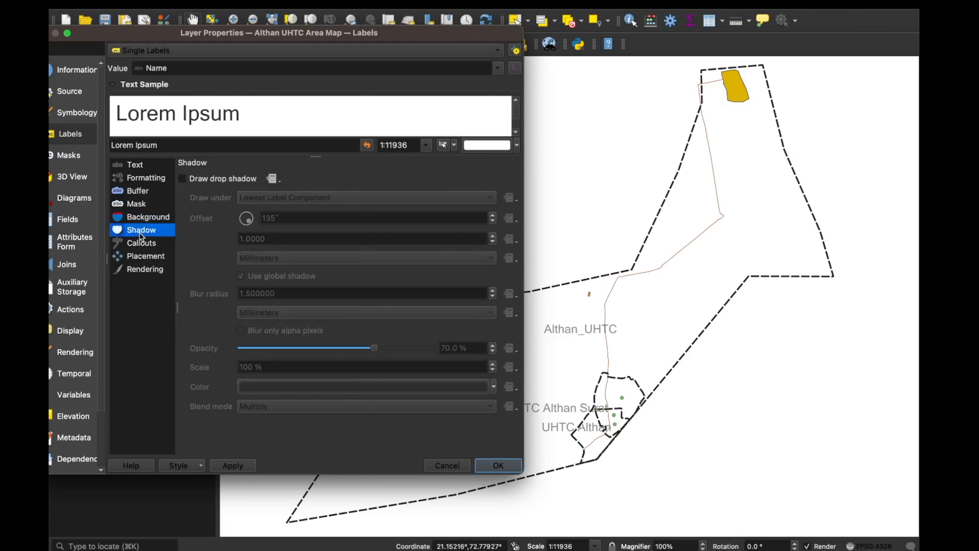
pyautogui.click(182, 178)
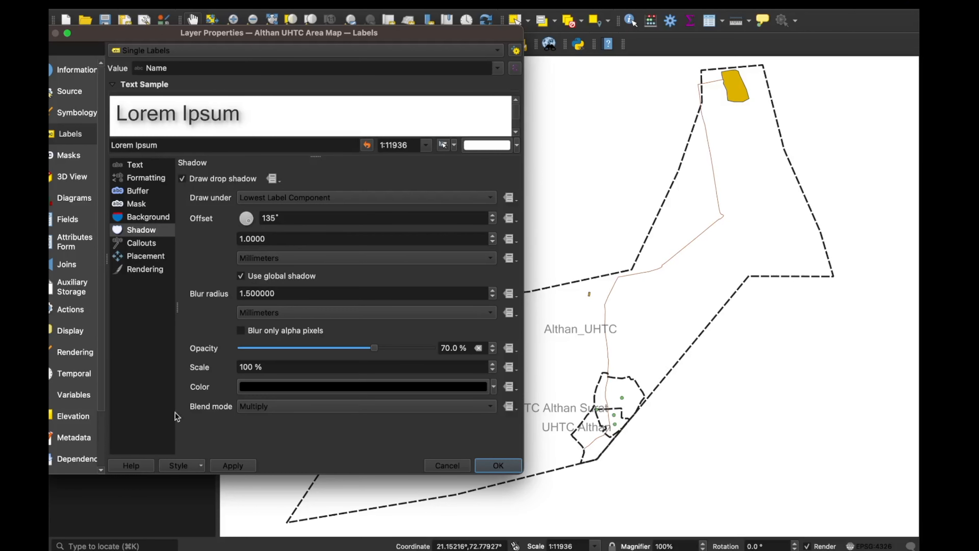
pyautogui.click(225, 467)
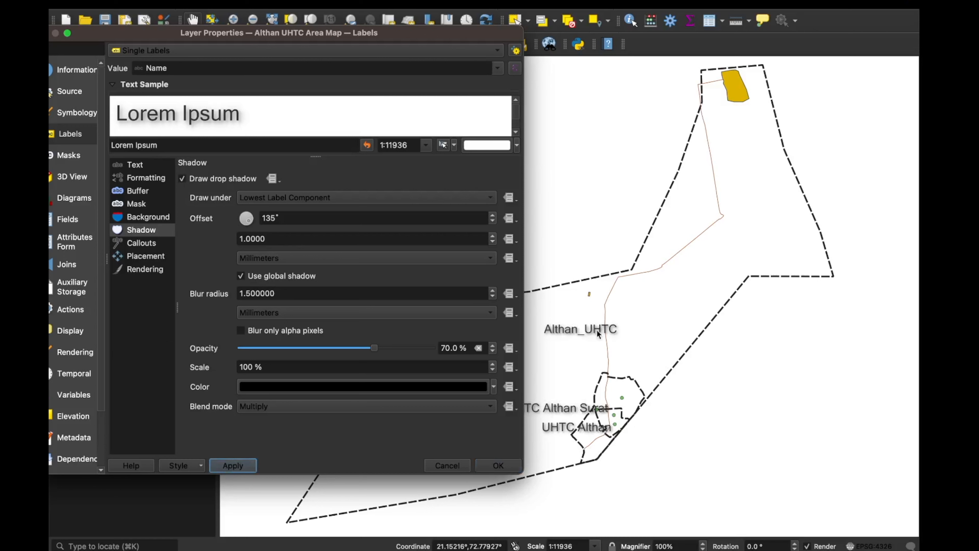
pyautogui.click(182, 179)
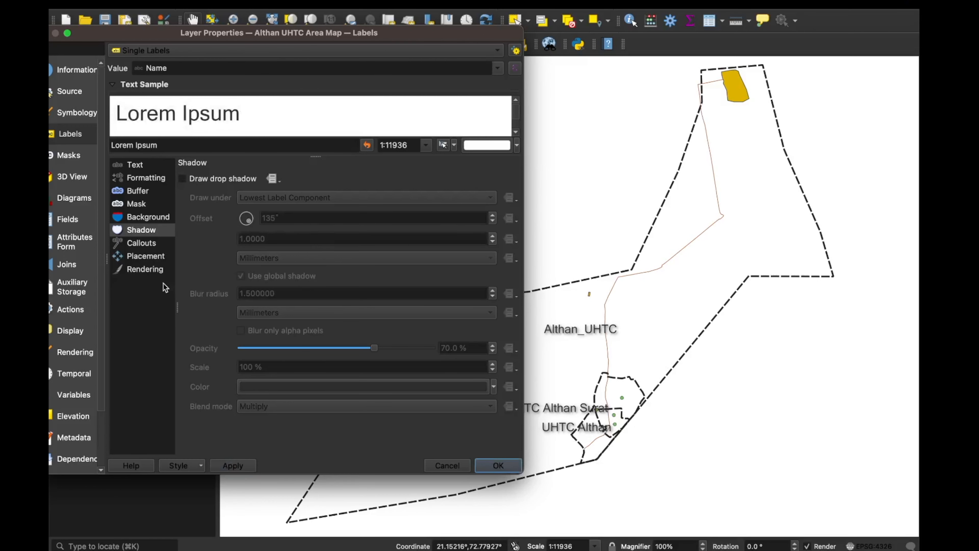
# Try callouts on the area map labels, applying Simple lines and Balloons styles, and turn callouts off again
pyautogui.click(142, 242)
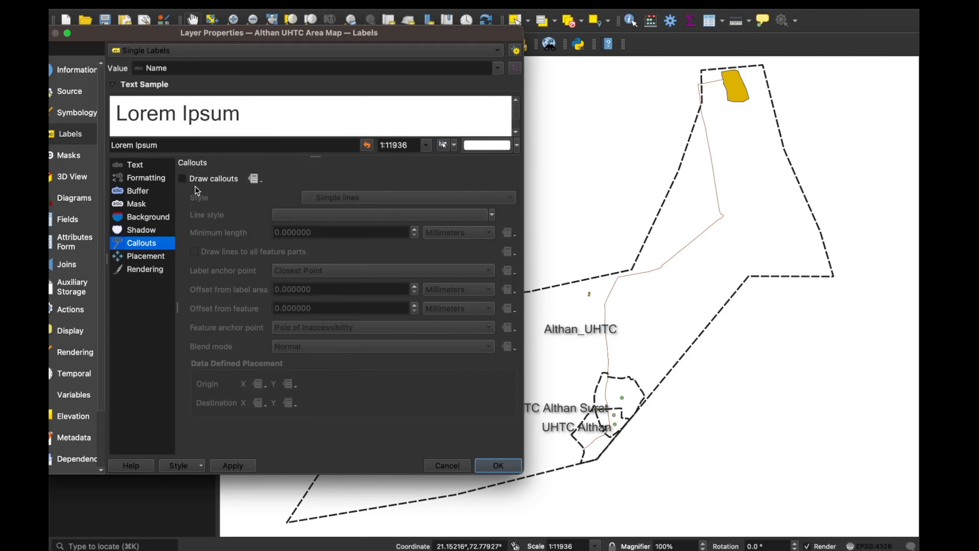
pyautogui.click(182, 179)
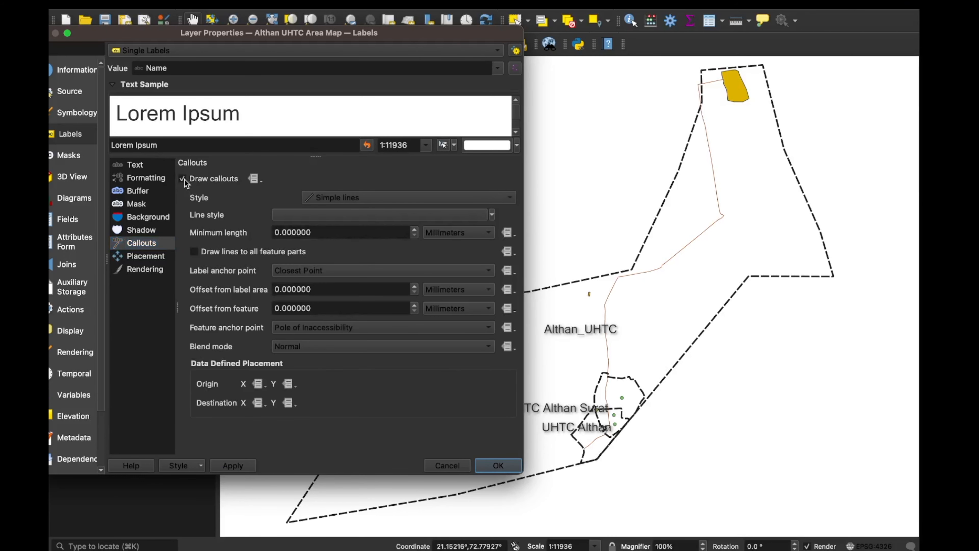
pyautogui.click(241, 466)
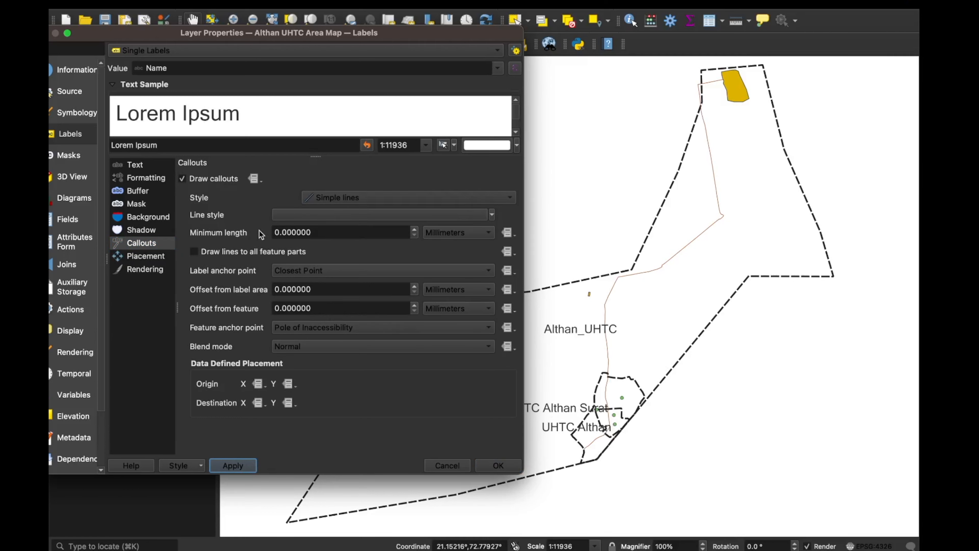
pyautogui.click(320, 199)
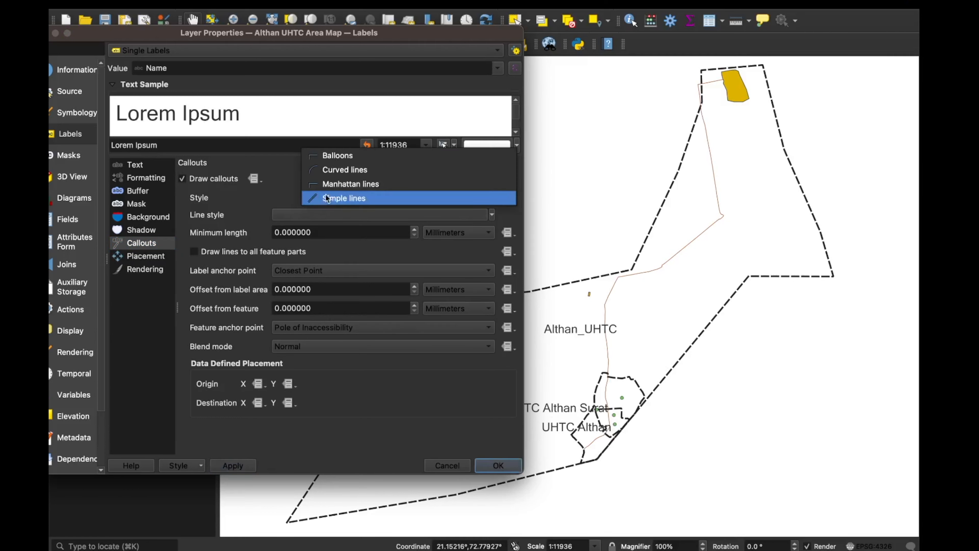
pyautogui.click(339, 156)
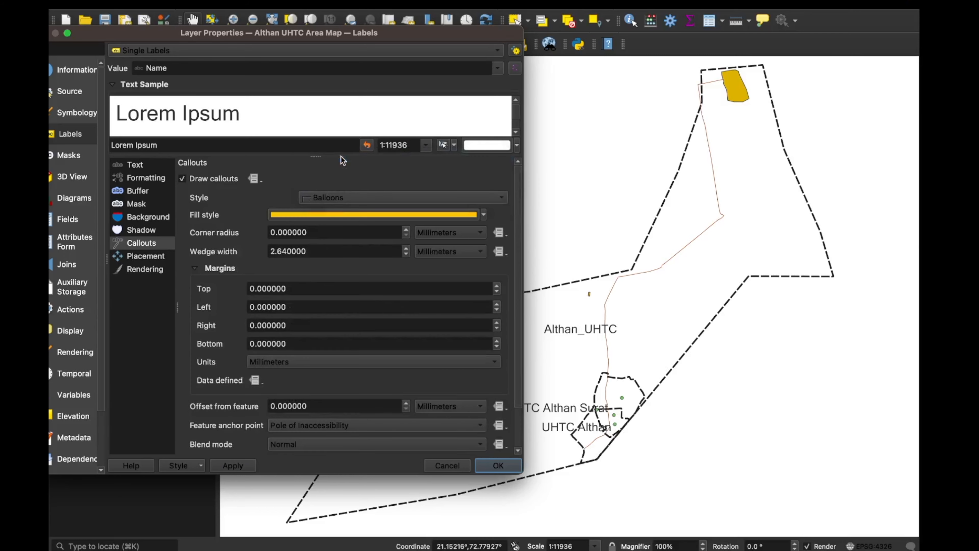
pyautogui.click(225, 467)
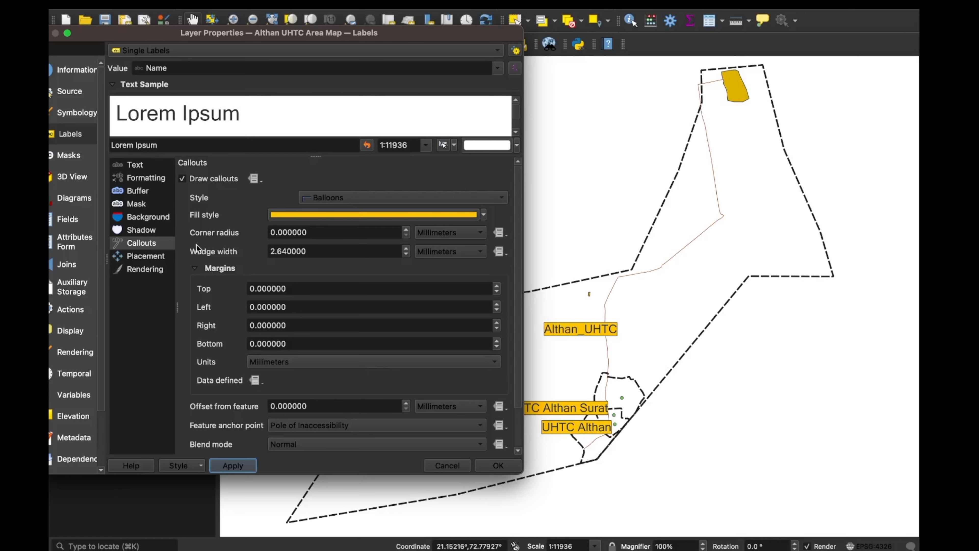
pyautogui.click(183, 178)
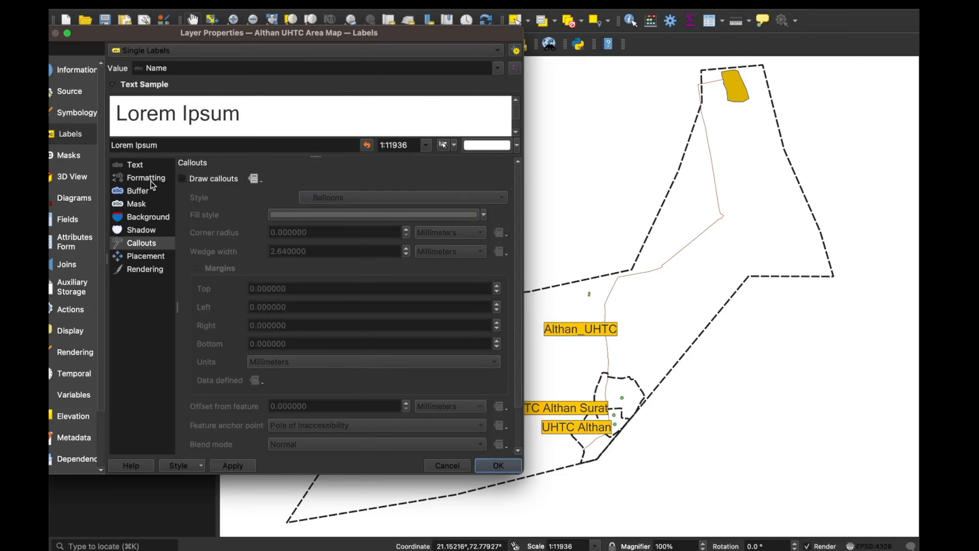
# Accept the area map label settings and give the NCH To Althan Route layer single labels from its Name field
pyautogui.click(498, 466)
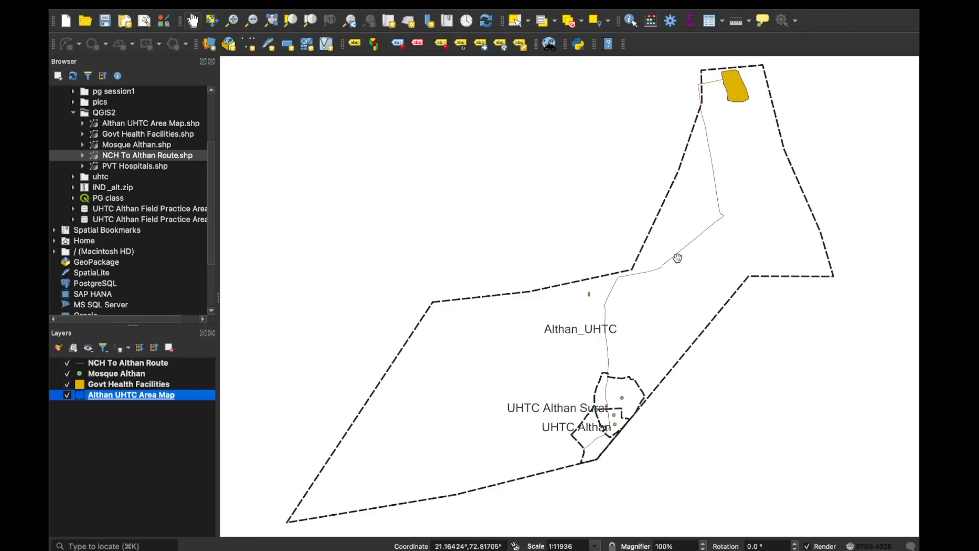
pyautogui.click(127, 364)
pyautogui.doubleClick(126, 363)
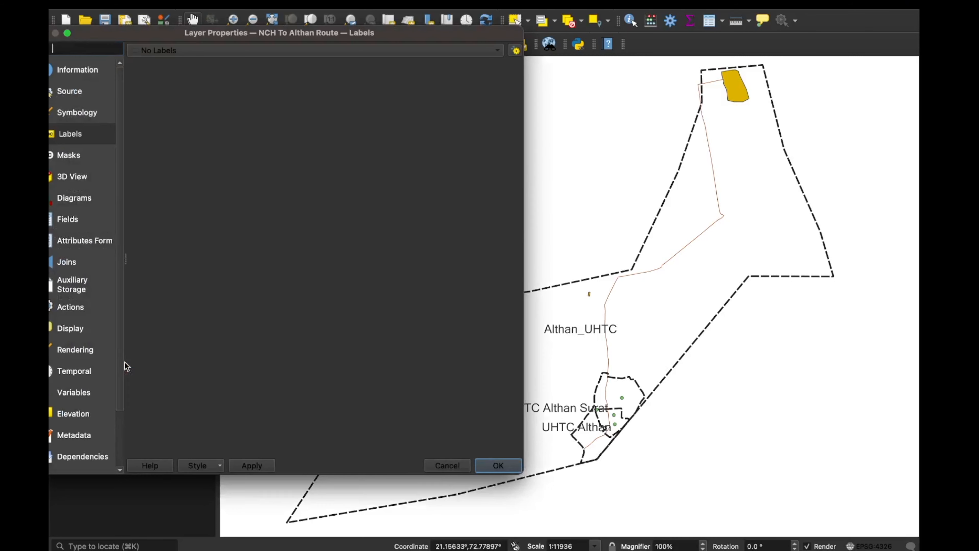
pyautogui.click(73, 115)
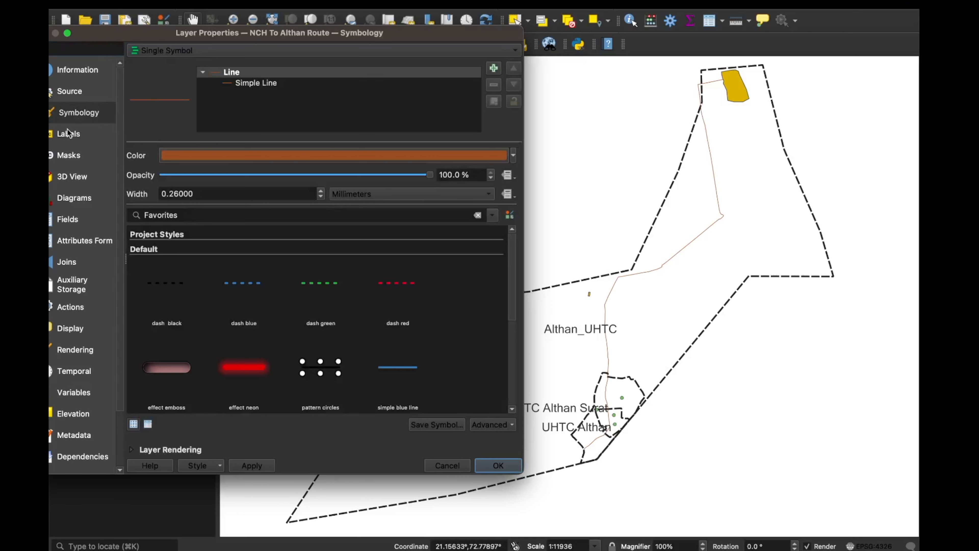
pyautogui.click(75, 134)
pyautogui.click(158, 50)
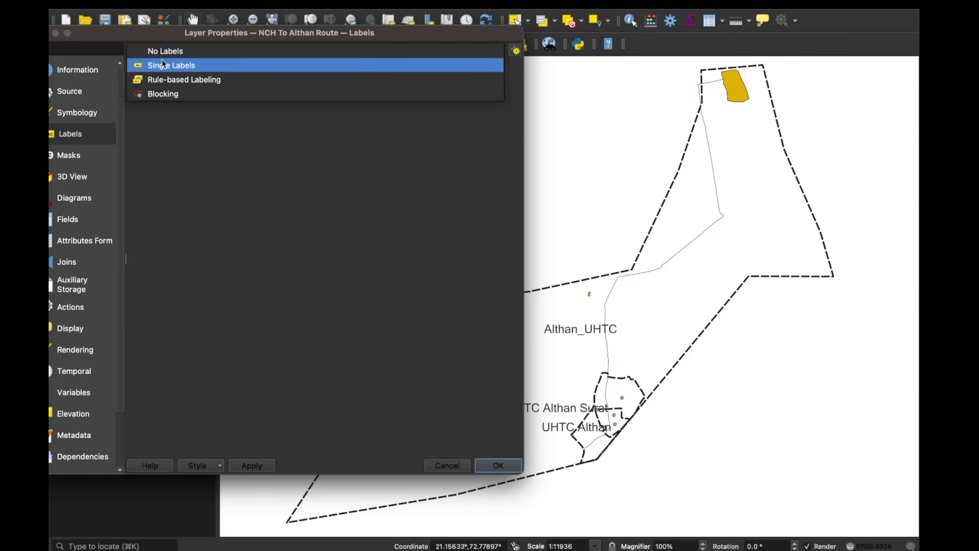
pyautogui.click(169, 66)
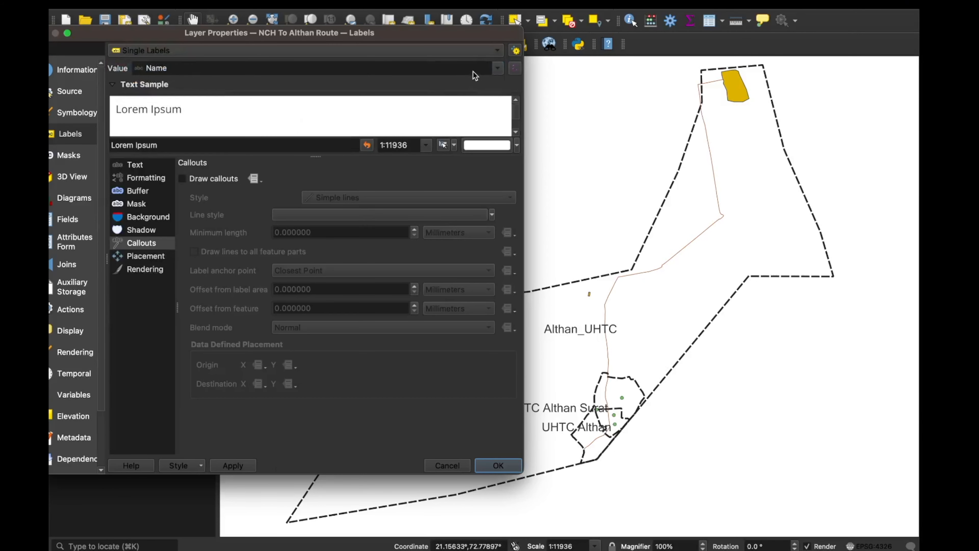
pyautogui.click(497, 69)
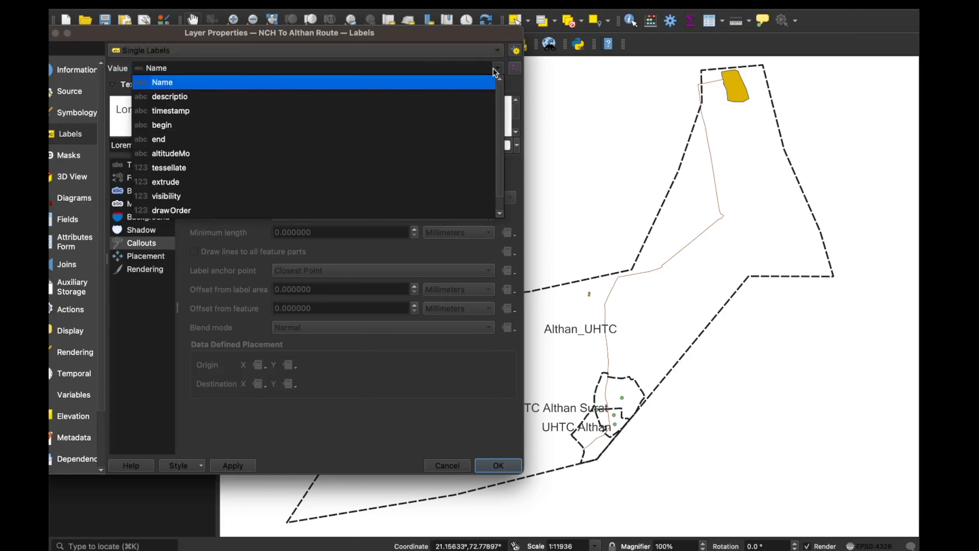
pyautogui.click(310, 84)
pyautogui.click(494, 463)
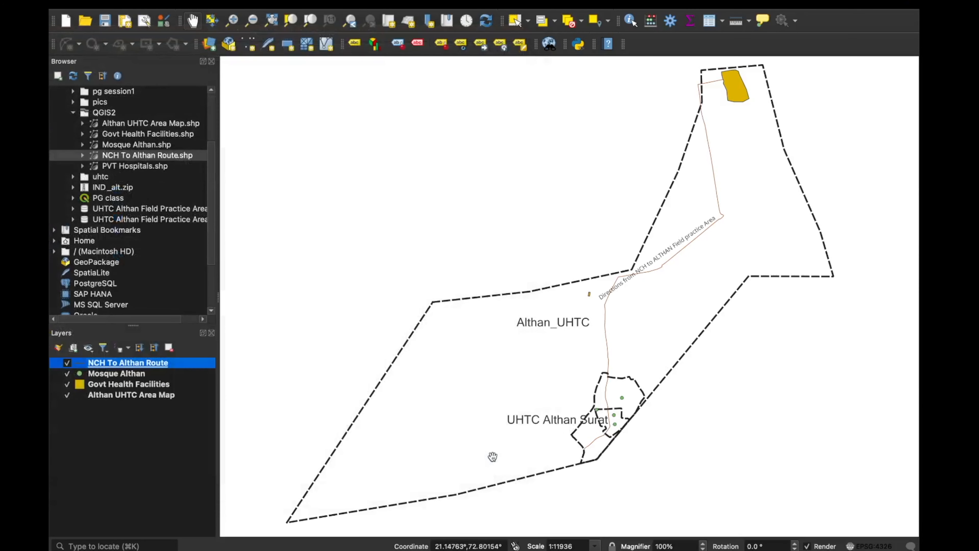
# Set the NCH To Althan Route line width to 1.66 millimetres and apply it to the map
pyautogui.scroll(3, 678, 255)
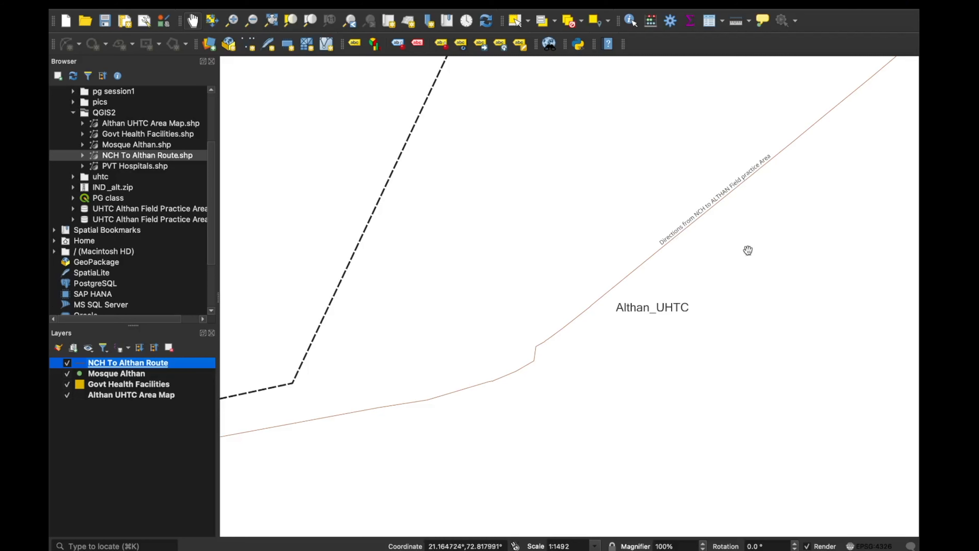
pyautogui.scroll(-4, 751, 317)
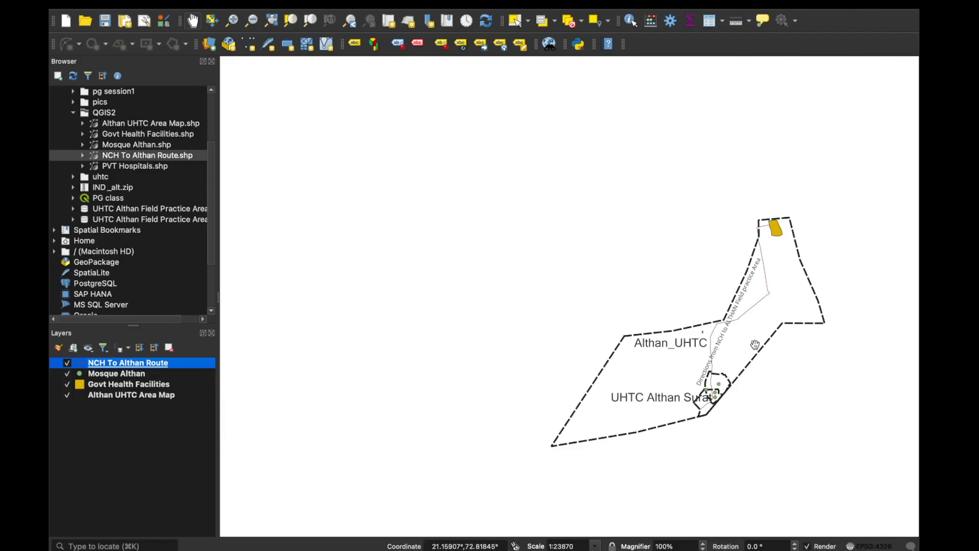
pyautogui.scroll(1, 722, 423)
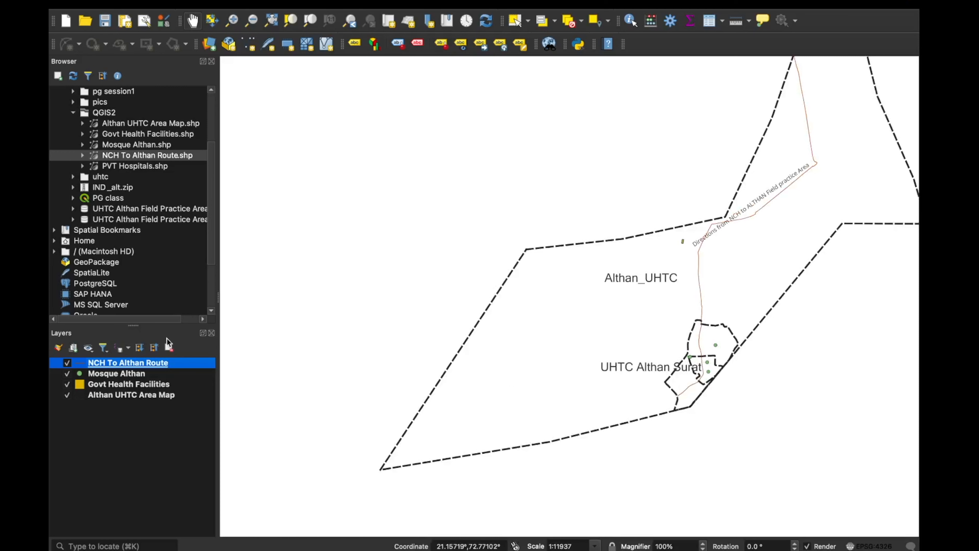
pyautogui.doubleClick(125, 363)
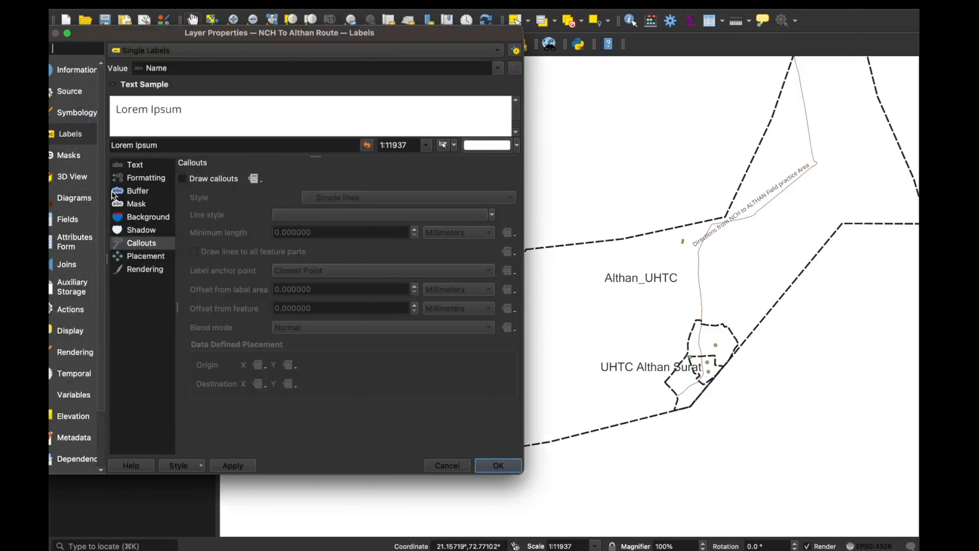
pyautogui.click(72, 113)
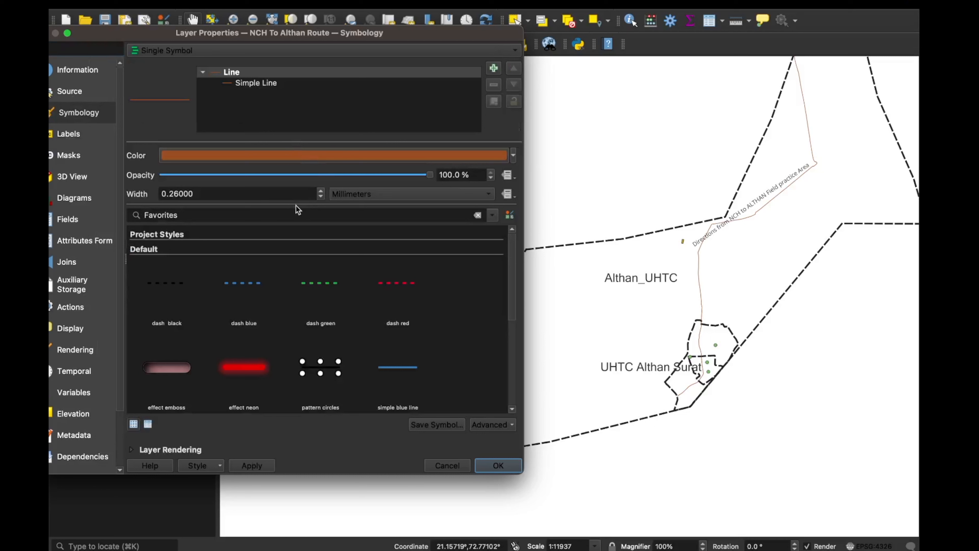
pyautogui.click(320, 191)
pyautogui.click(320, 191)
pyautogui.click(319, 192)
pyautogui.click(320, 192)
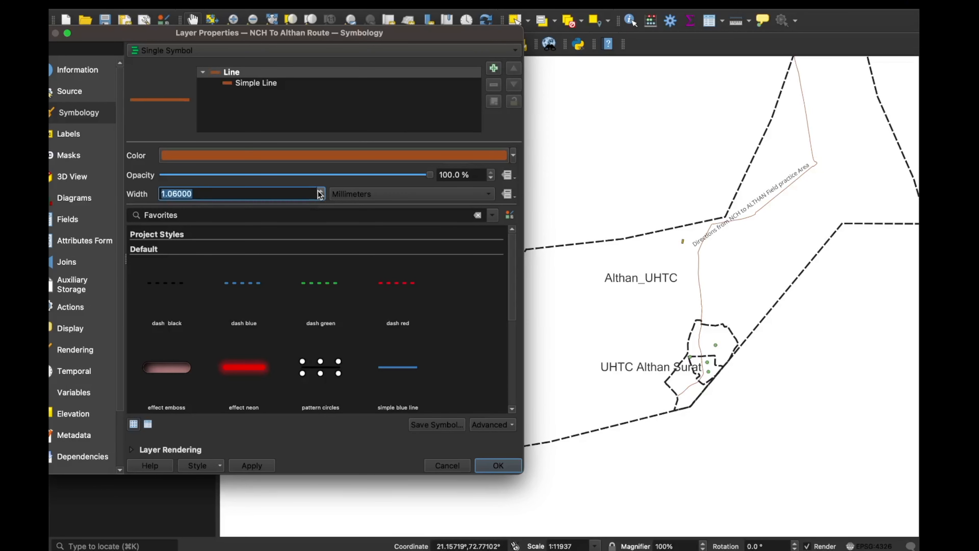
pyautogui.click(320, 192)
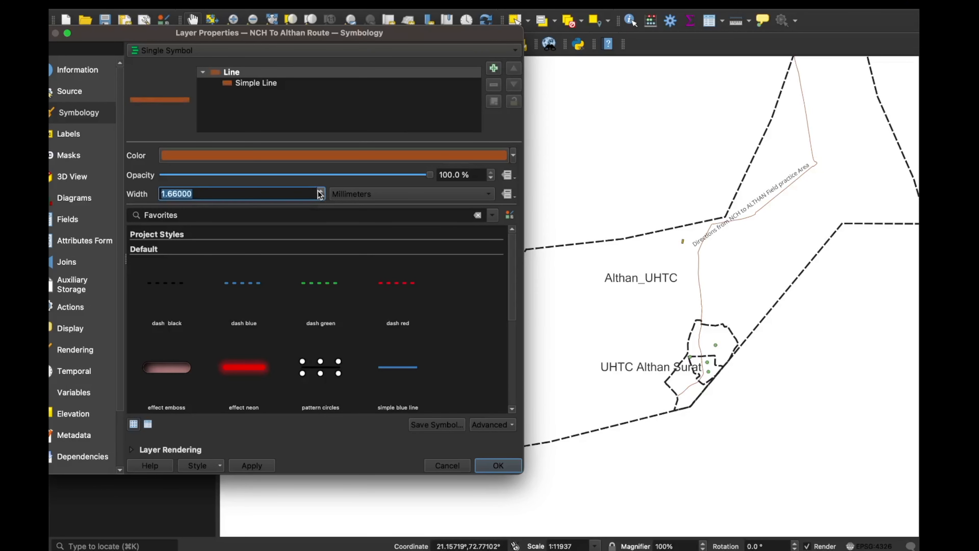
pyautogui.click(248, 465)
pyautogui.click(498, 465)
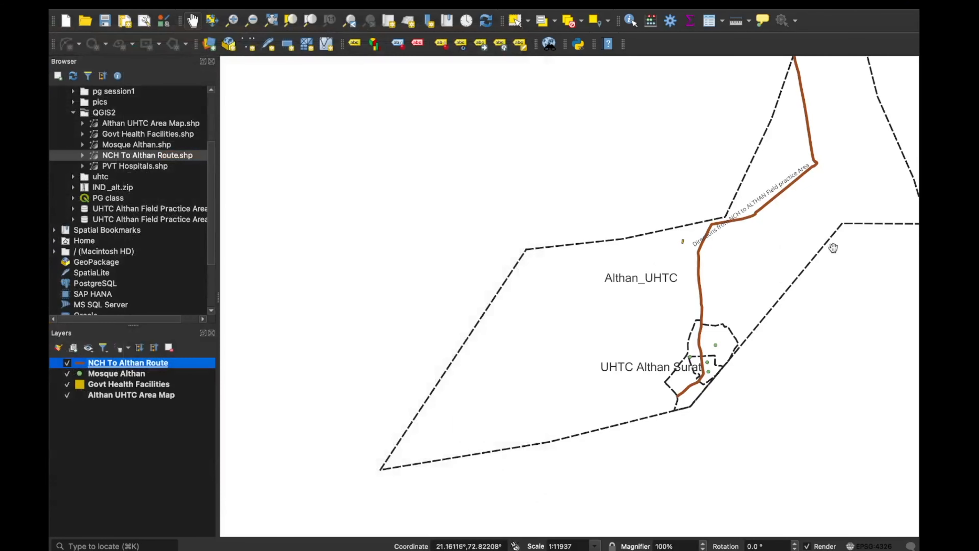
# Pan across the map and zoom in closely on the area around the Althan_UHTC label
pyautogui.moveTo(833, 248); pyautogui.dragTo(714, 328)
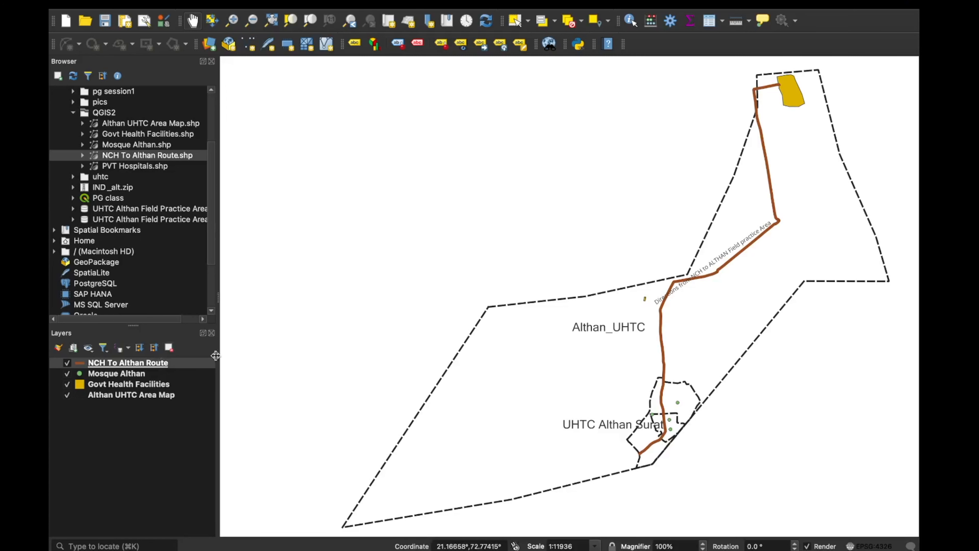
pyautogui.moveTo(627, 261); pyautogui.dragTo(630, 218)
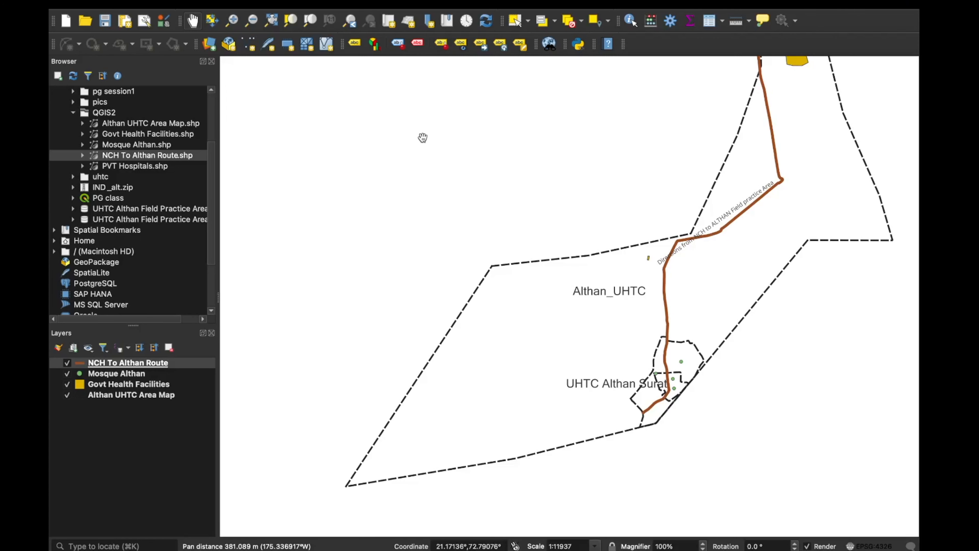
pyautogui.click(235, 25)
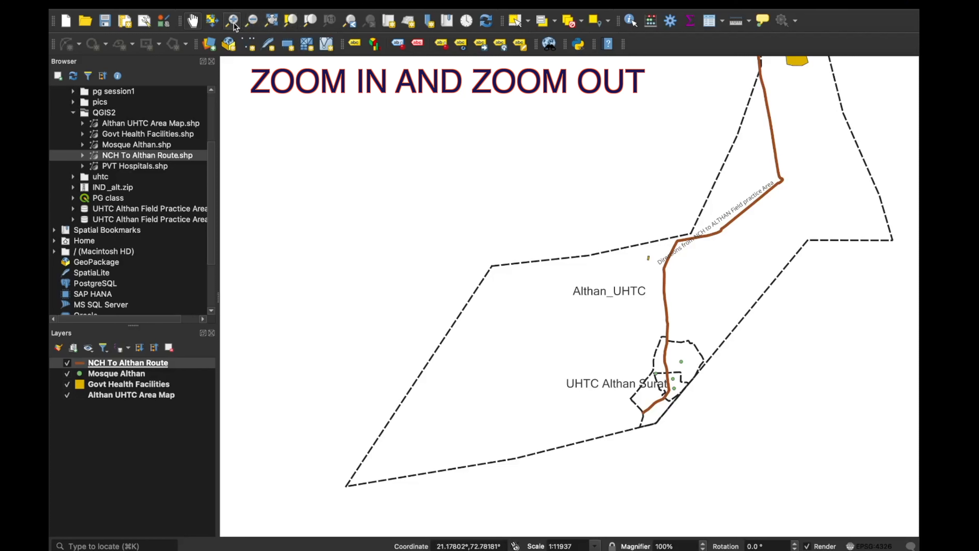
pyautogui.moveTo(401, 209); pyautogui.dragTo(590, 366)
pyautogui.moveTo(505, 210); pyautogui.dragTo(673, 376)
pyautogui.moveTo(447, 170); pyautogui.dragTo(623, 346)
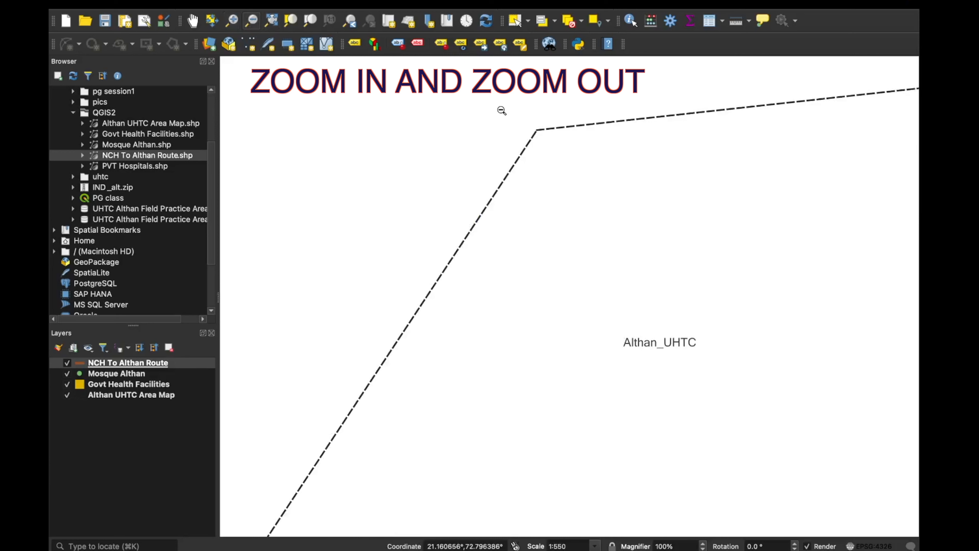
# Zoom out until the whole Althan area and route fit in view, and pan the map slightly
pyautogui.moveTo(502, 111); pyautogui.dragTo(583, 264)
pyautogui.moveTo(502, 198); pyautogui.dragTo(597, 361)
pyautogui.moveTo(511, 232); pyautogui.dragTo(632, 375)
pyautogui.moveTo(490, 232); pyautogui.dragTo(756, 494)
pyautogui.moveTo(480, 214); pyautogui.dragTo(708, 405)
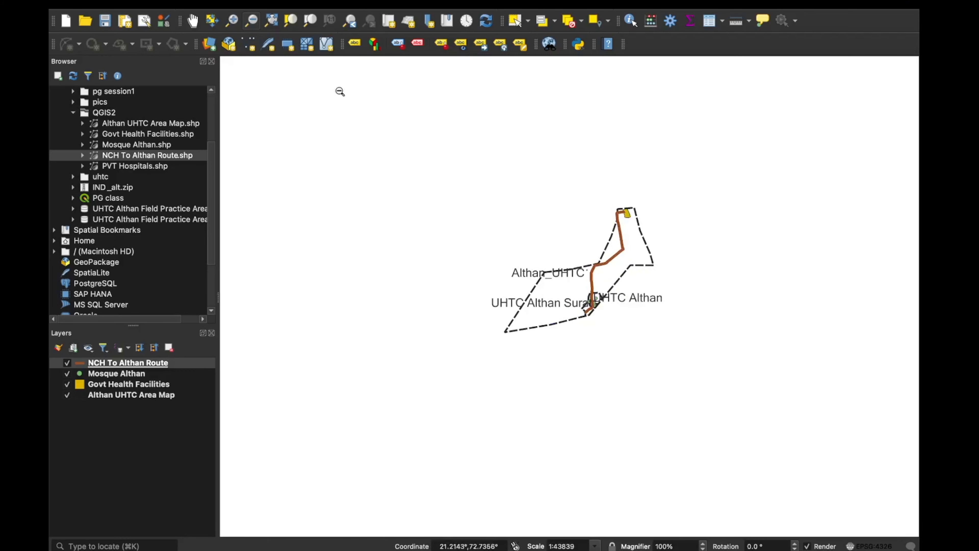
pyautogui.click(247, 22)
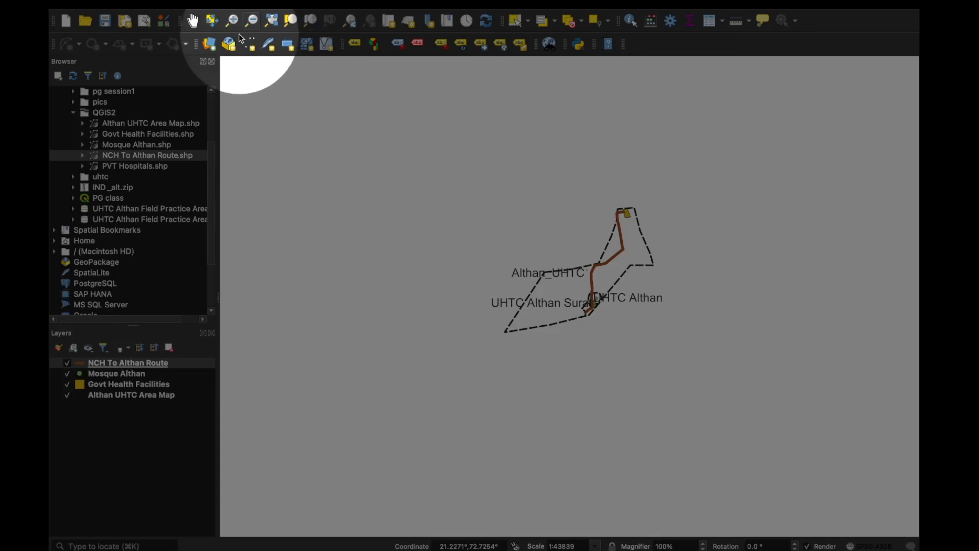
pyautogui.click(246, 35)
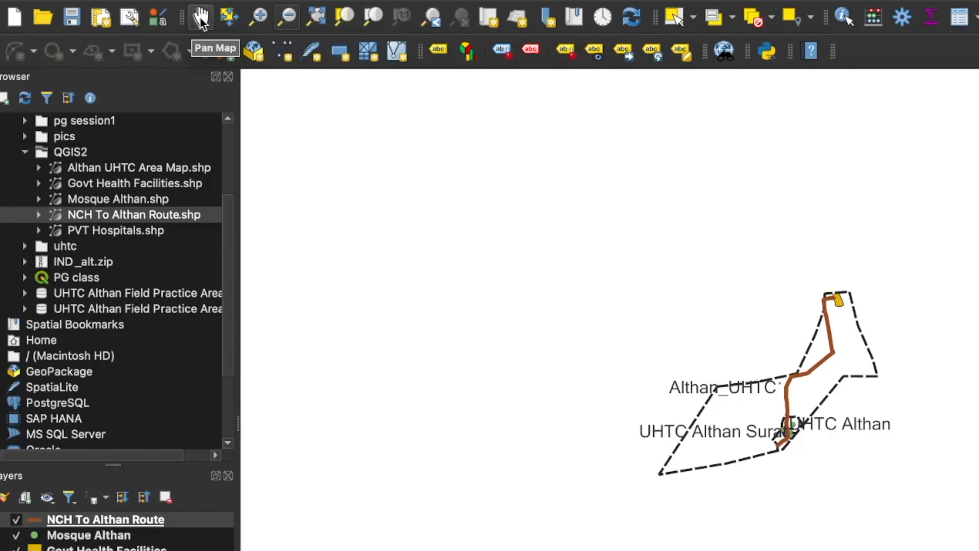
pyautogui.click(204, 17)
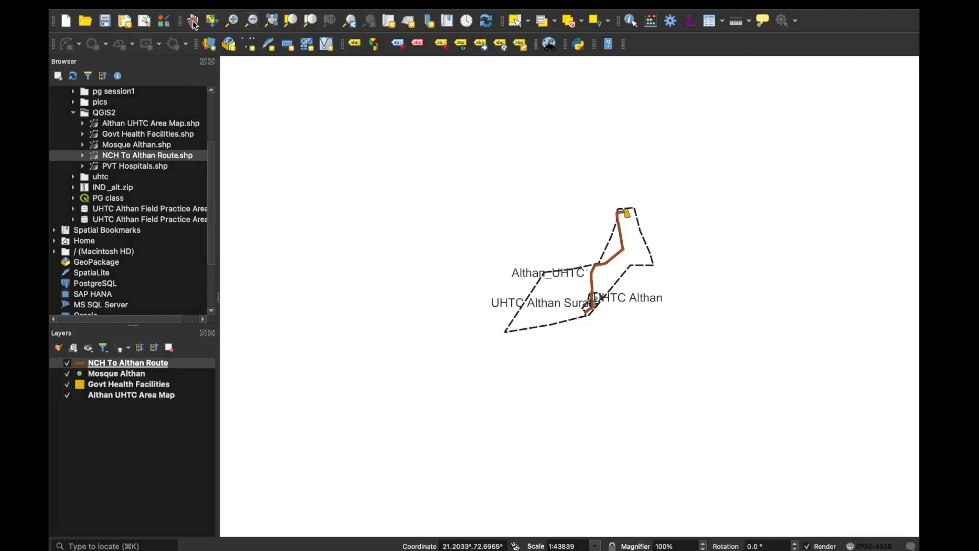
pyautogui.moveTo(509, 243); pyautogui.dragTo(500, 253)
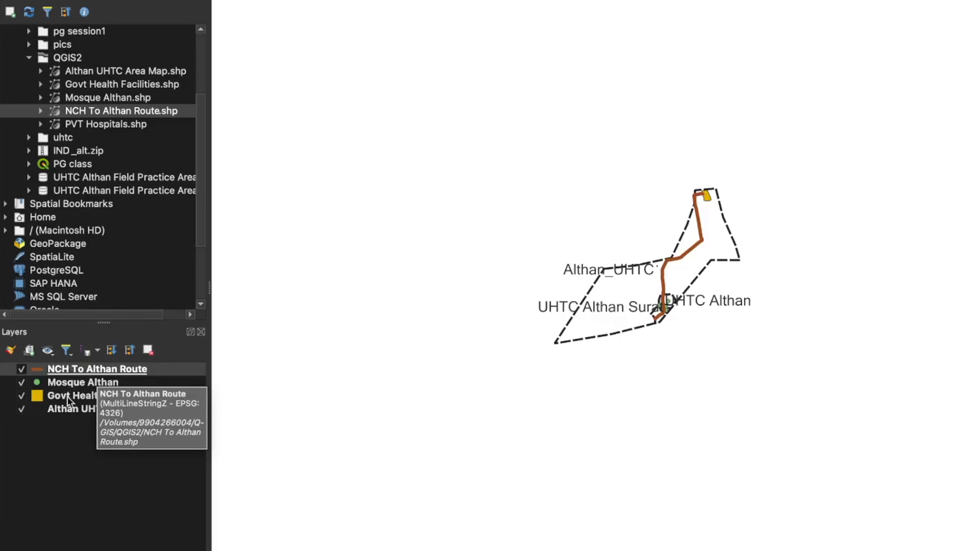
# Reorder the layers so NCH To Althan Route and Mosque Althan lie beneath the Althan UHTC Area Map
pyautogui.click(55, 395)
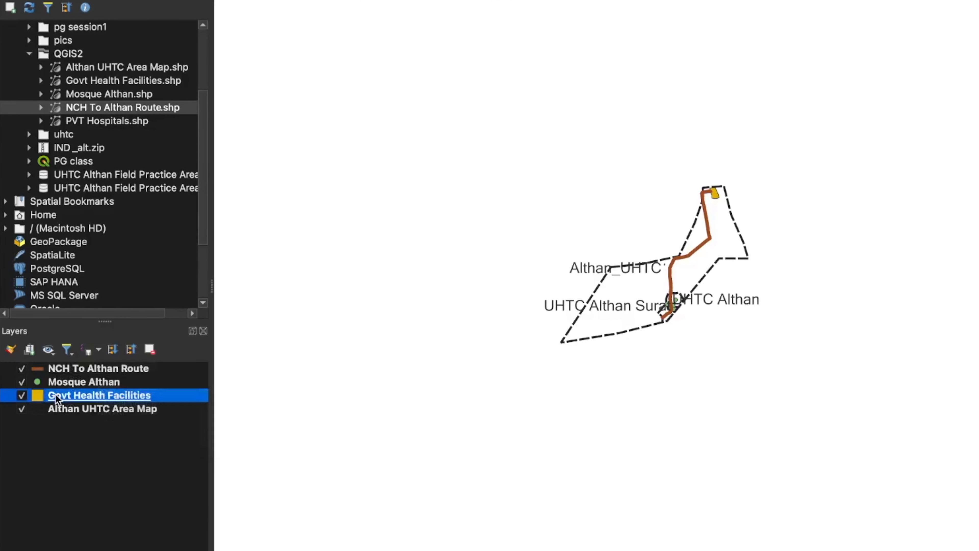
pyautogui.click(99, 409)
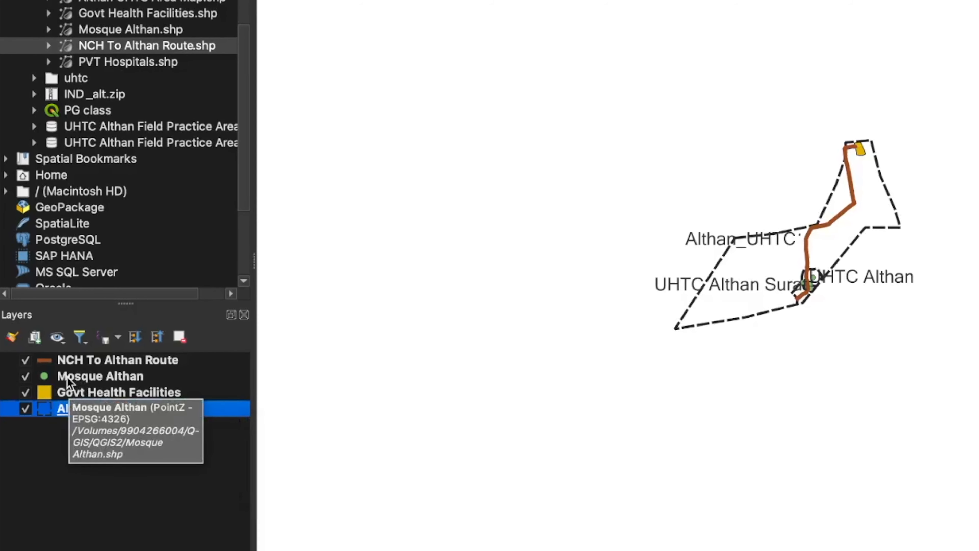
pyautogui.moveTo(103, 359); pyautogui.dragTo(97, 407)
pyautogui.moveTo(96, 363); pyautogui.dragTo(104, 438)
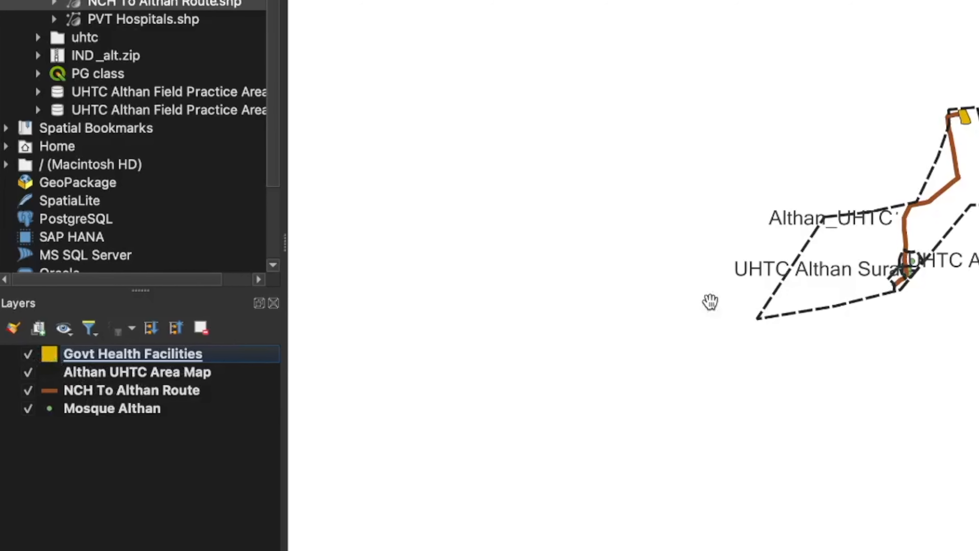
# Change the Althan UHTC Area Map fill style to Solid and apply it to the map
pyautogui.scroll(1, 863, 275)
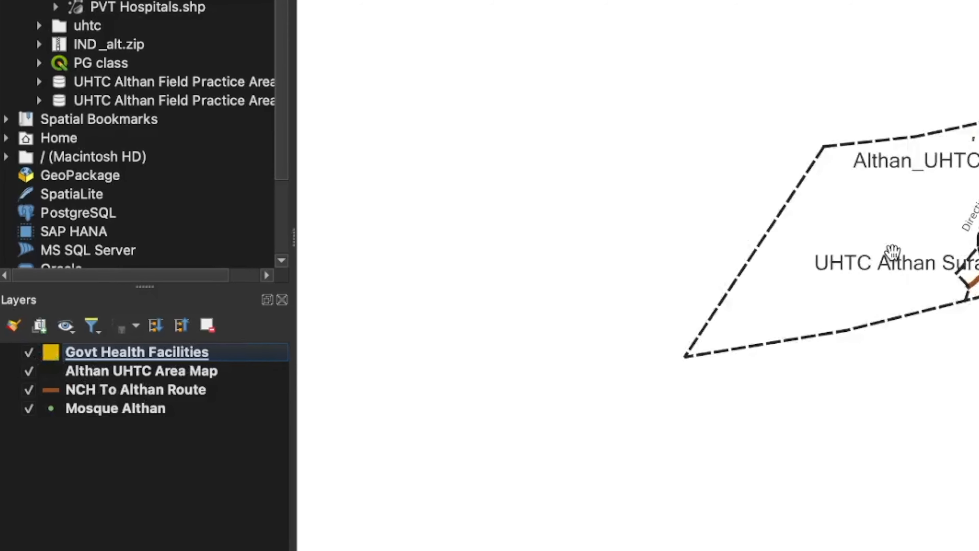
pyautogui.scroll(1, 964, 171)
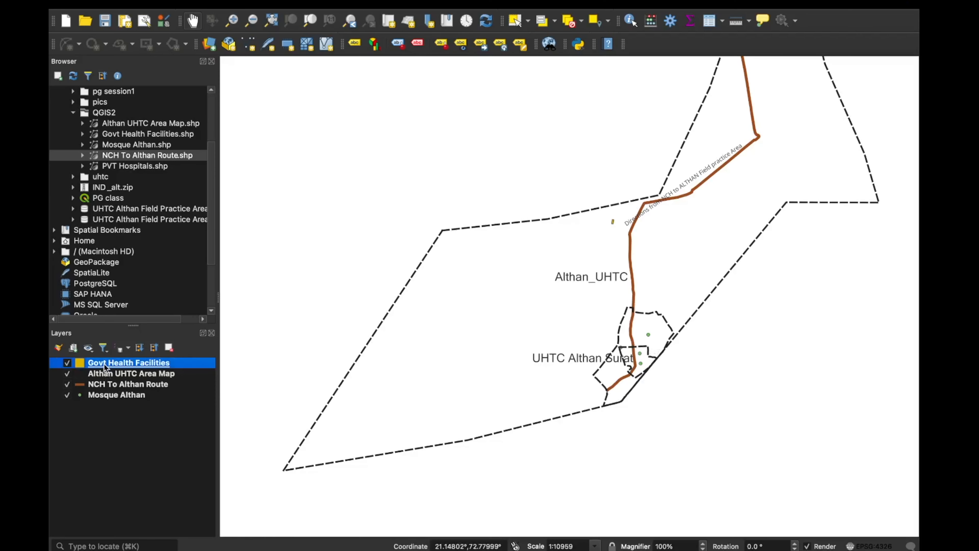
pyautogui.doubleClick(116, 367)
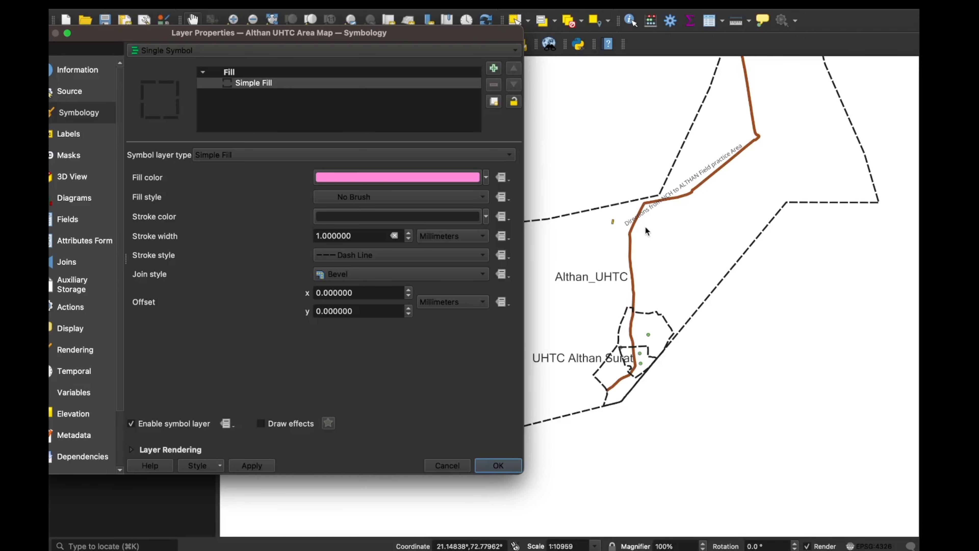
pyautogui.click(402, 198)
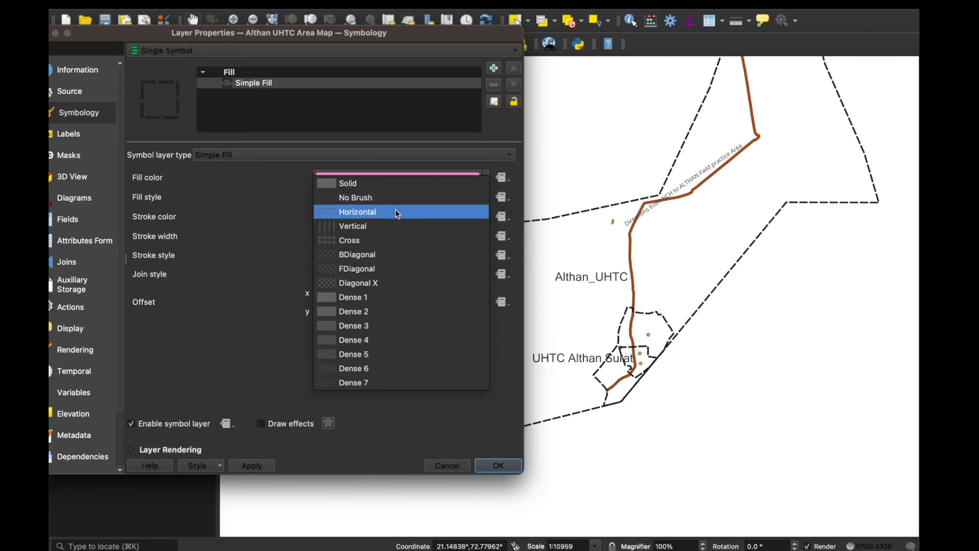
pyautogui.click(365, 184)
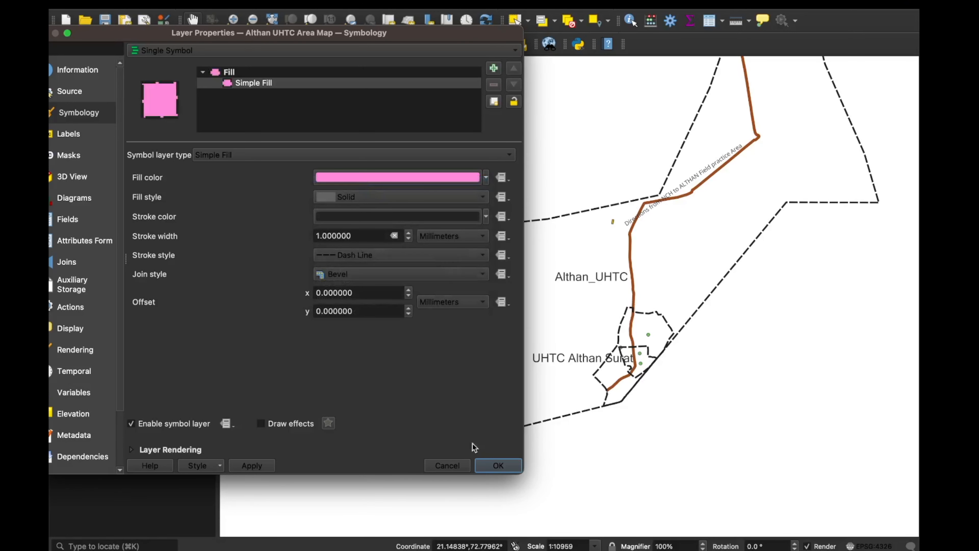
pyautogui.click(261, 466)
pyautogui.click(497, 466)
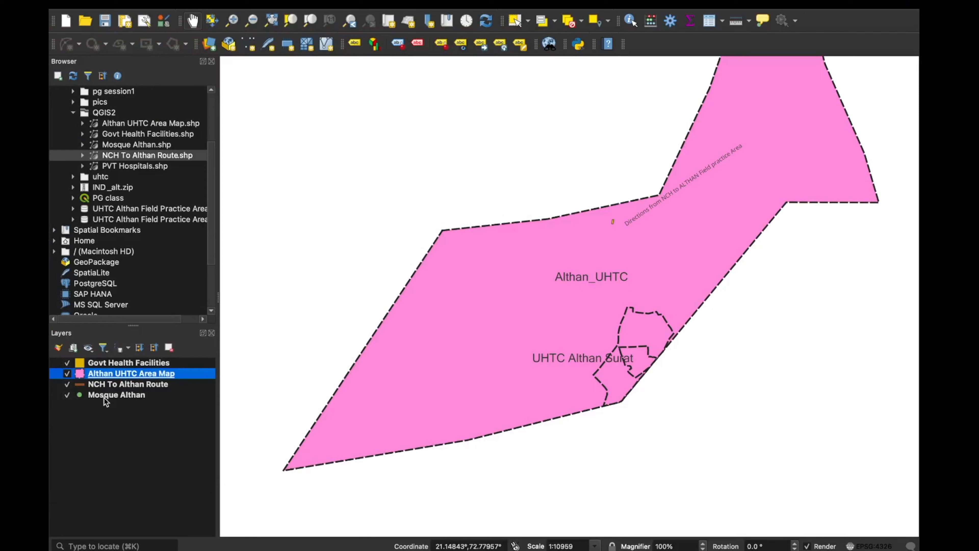
# Reorder the layers as Mosque Althan, NCH To Althan Route, Govt Health Facilities and, at the end, Althan UHTC Area Map
pyautogui.click(112, 396)
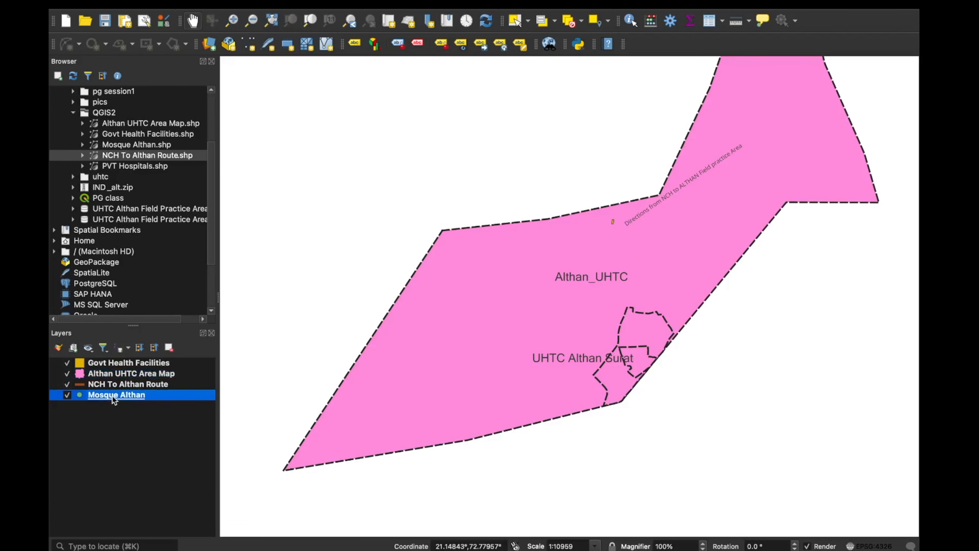
pyautogui.click(115, 383)
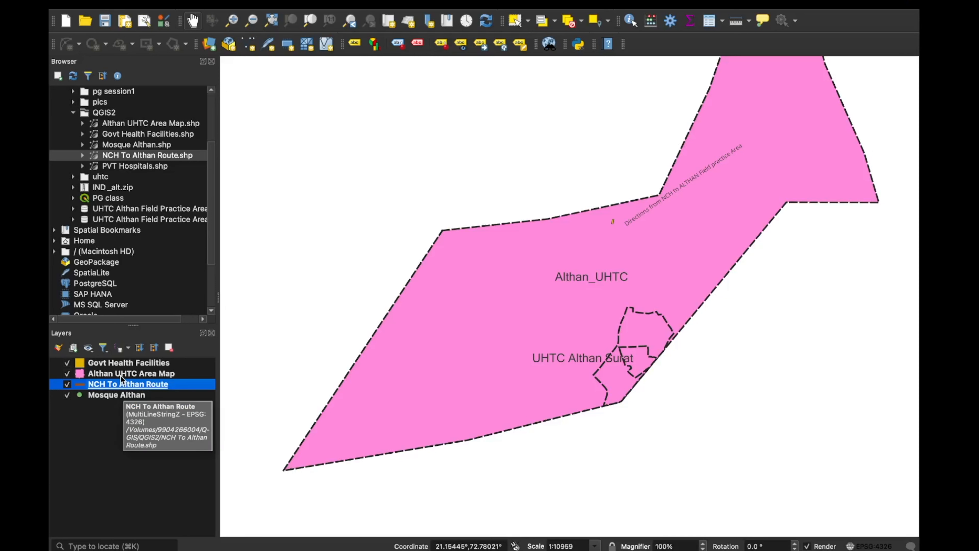
pyautogui.click(114, 363)
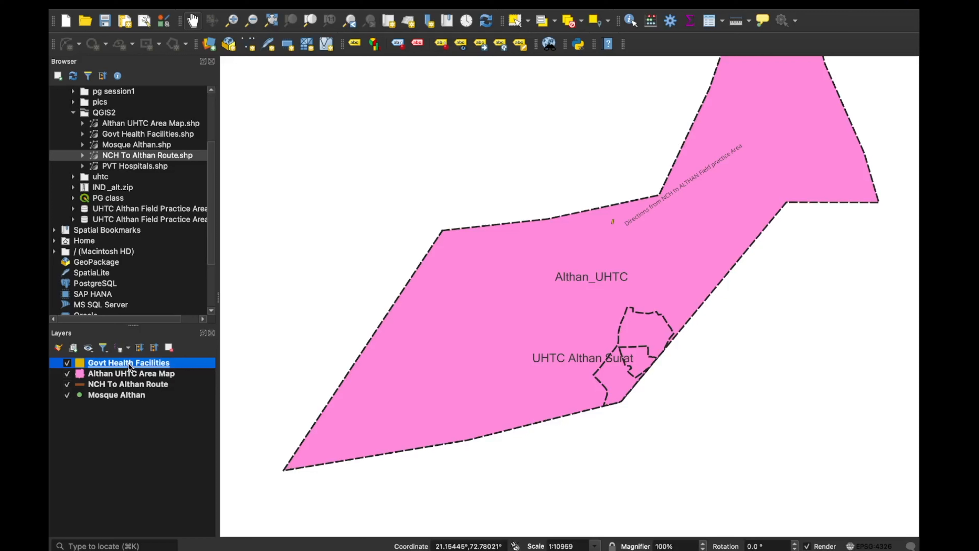
pyautogui.click(113, 394)
pyautogui.moveTo(109, 394)
pyautogui.mouseDown()
pyautogui.moveTo(109, 353)
pyautogui.moveTo(104, 412)
pyautogui.mouseUp()
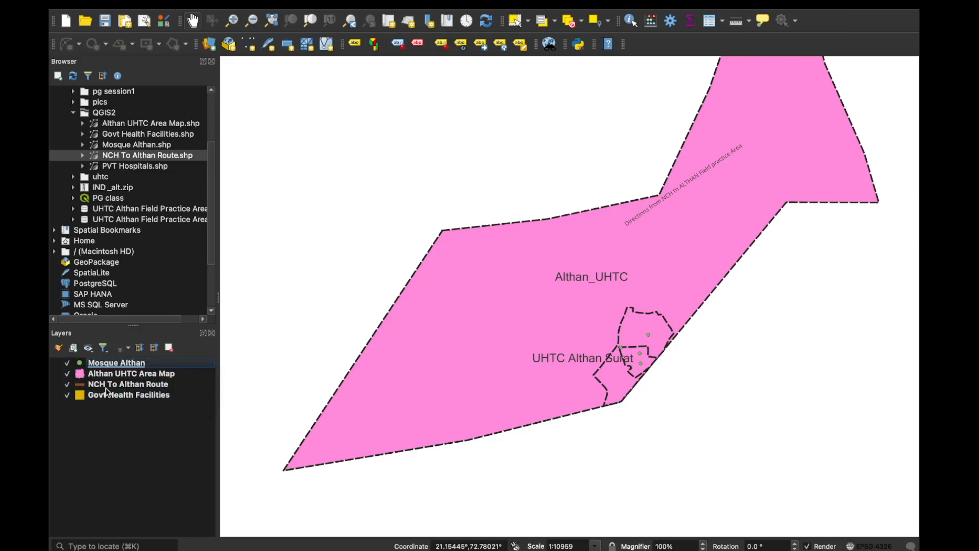
pyautogui.moveTo(110, 374); pyautogui.dragTo(111, 406)
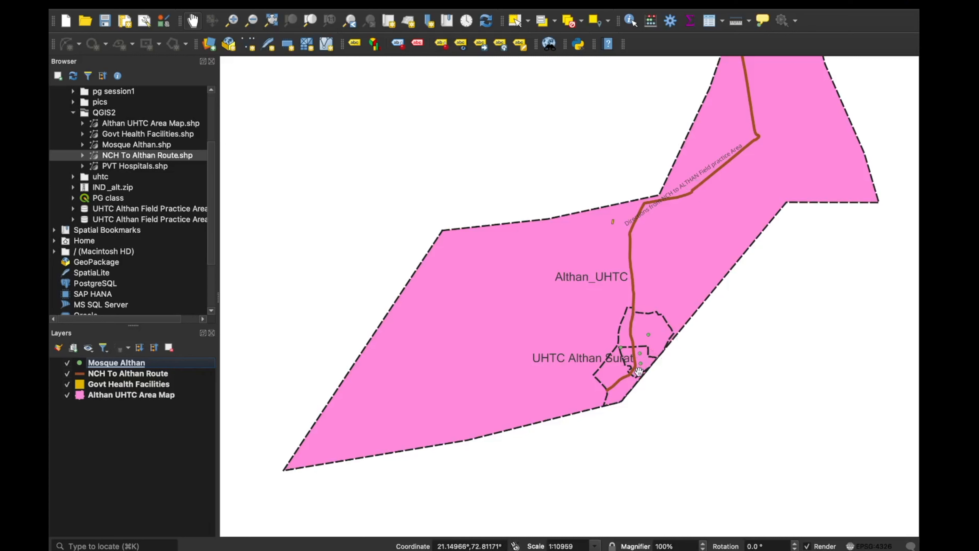
# Pan the map to view the route between the Govt Health Facilities polygon and the UHTC Althan Surat area
pyautogui.moveTo(786, 326); pyautogui.dragTo(785, 393)
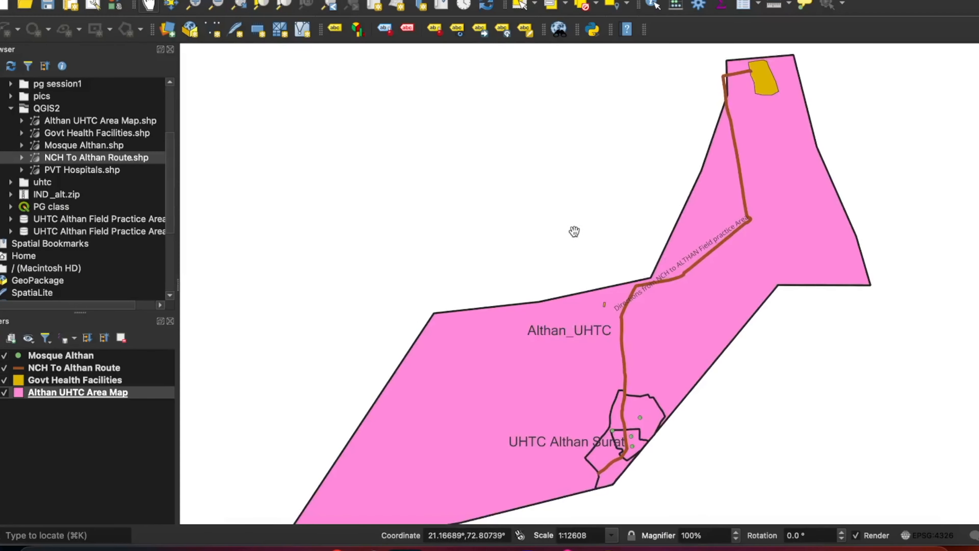
pyautogui.moveTo(557, 249); pyautogui.dragTo(593, 201)
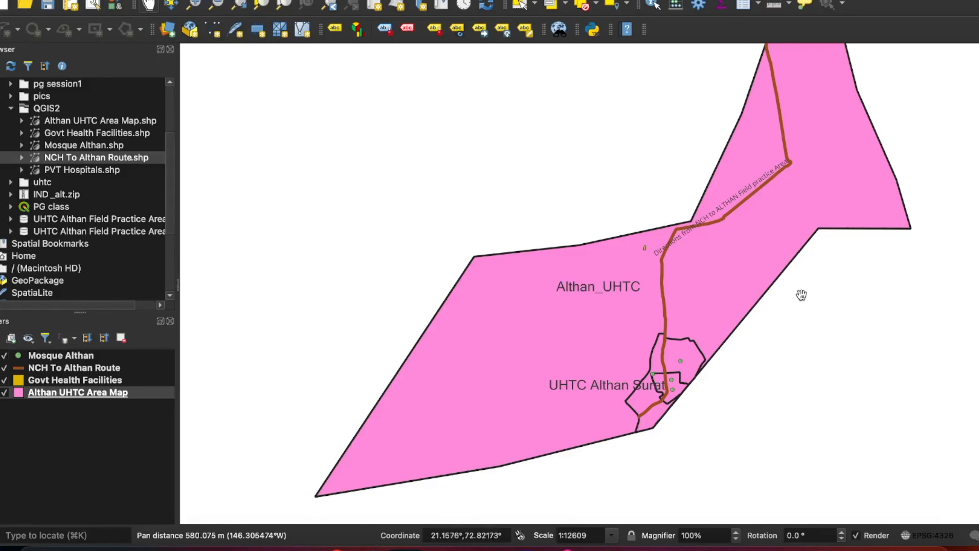
pyautogui.moveTo(854, 312); pyautogui.dragTo(839, 354)
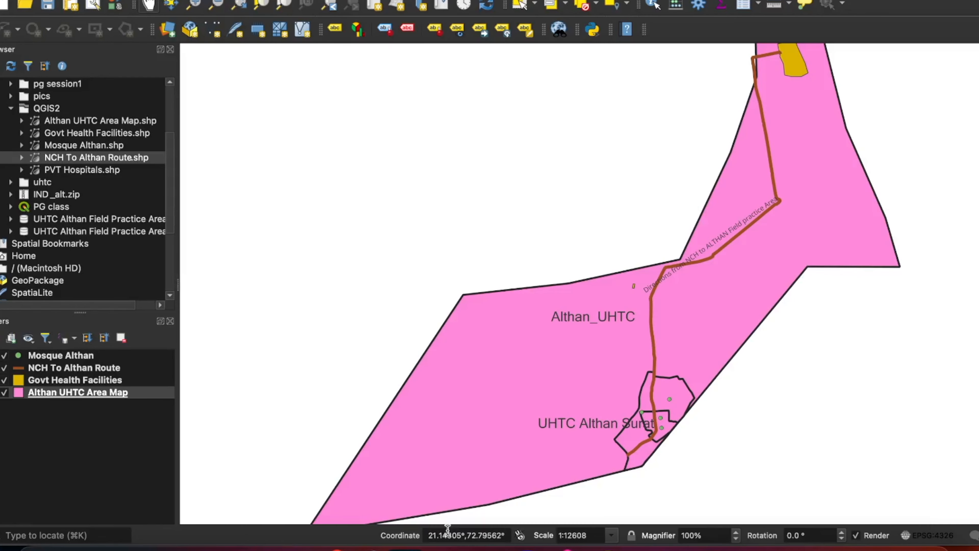
pyautogui.hotkey('ctrl', 'a')
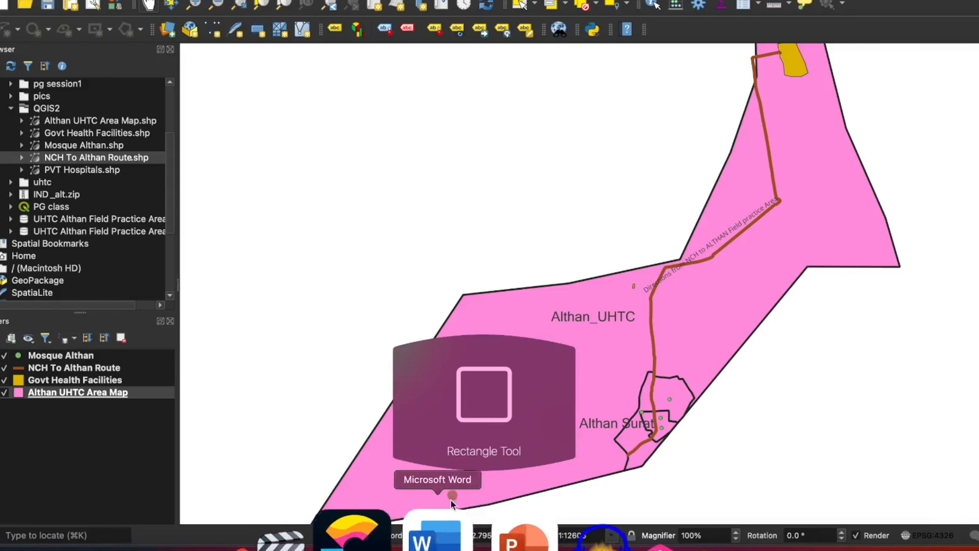
pyautogui.moveTo(373, 520)
pyautogui.mouseDown()
pyautogui.moveTo(403, 547)
pyautogui.moveTo(632, 549)
pyautogui.mouseUp()
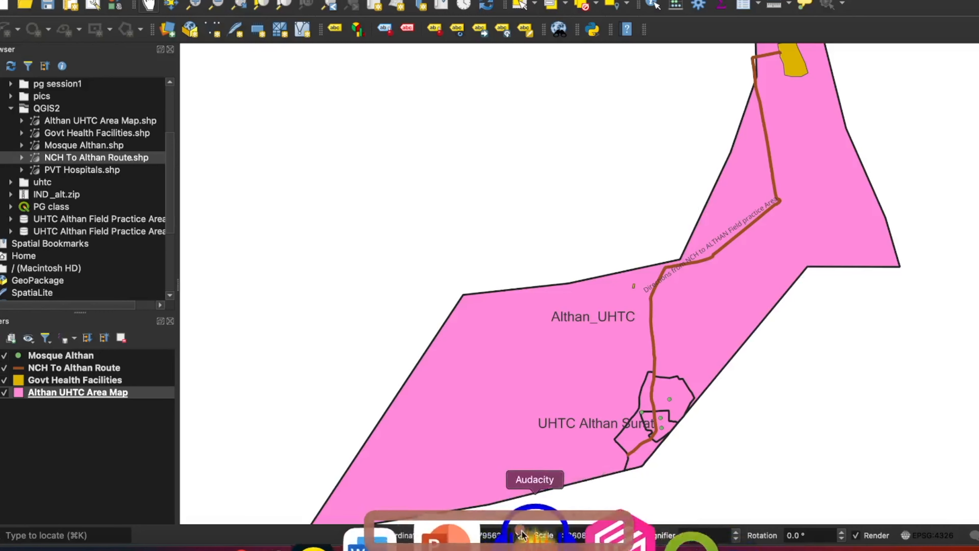
pyautogui.hotkey('ctrl', 's')
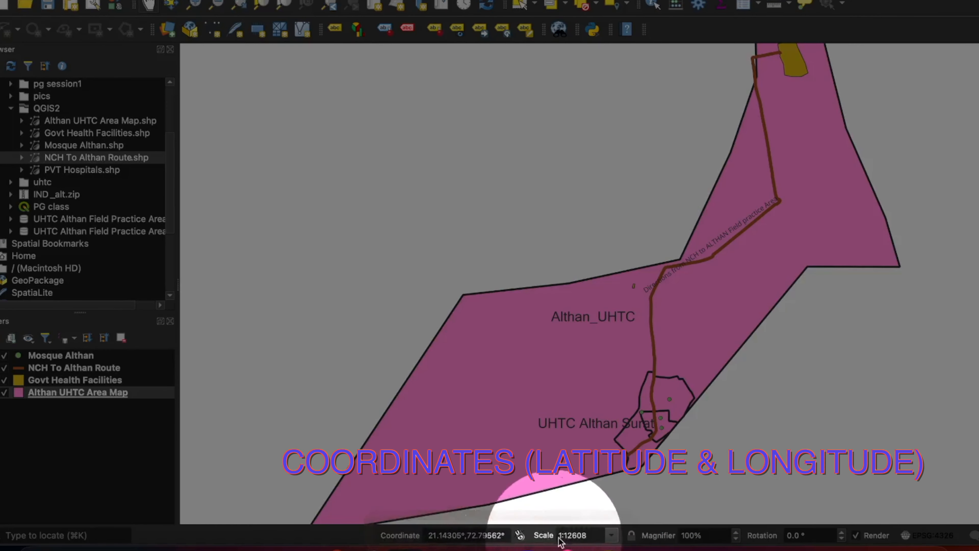
pyautogui.hotkey('ctrl', 's')
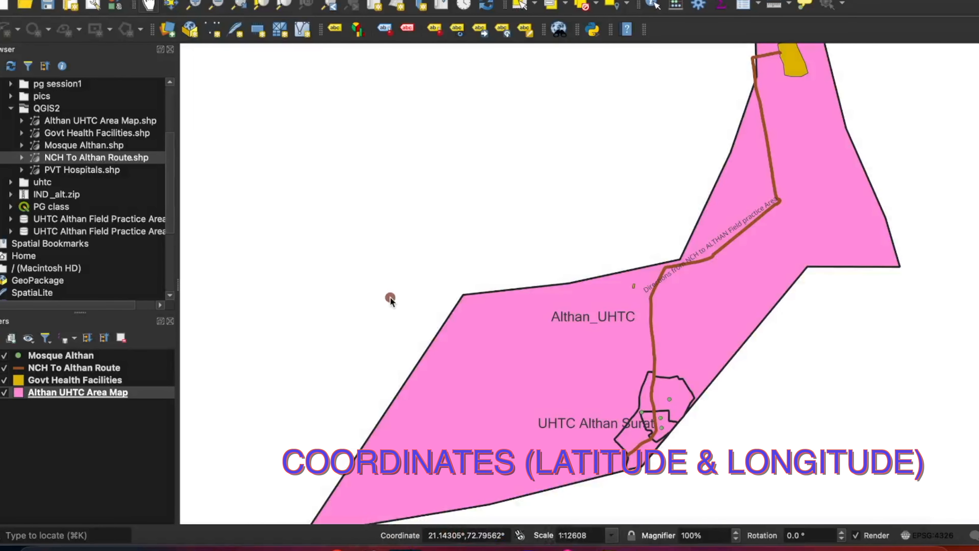
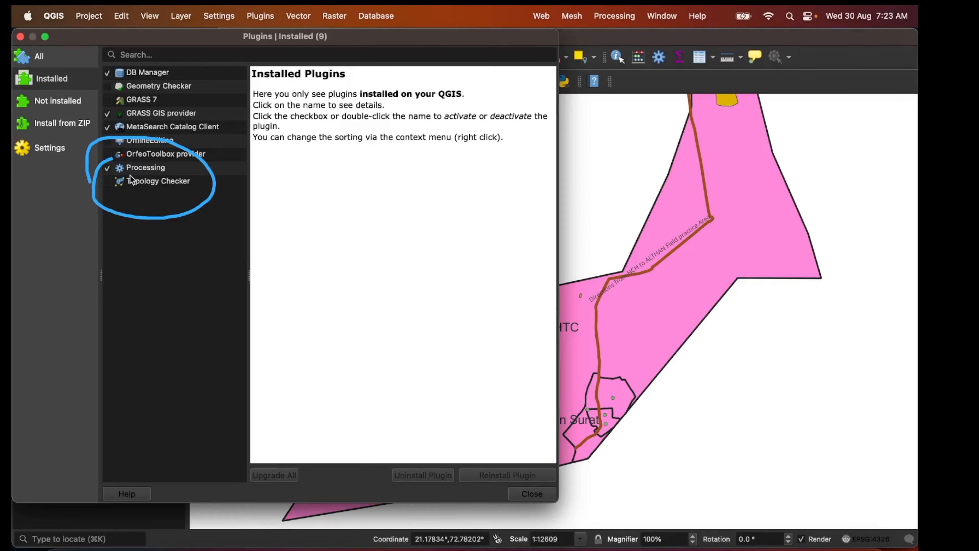
pyautogui.press('r')
pyautogui.moveTo(97, 156); pyautogui.dragTo(192, 181)
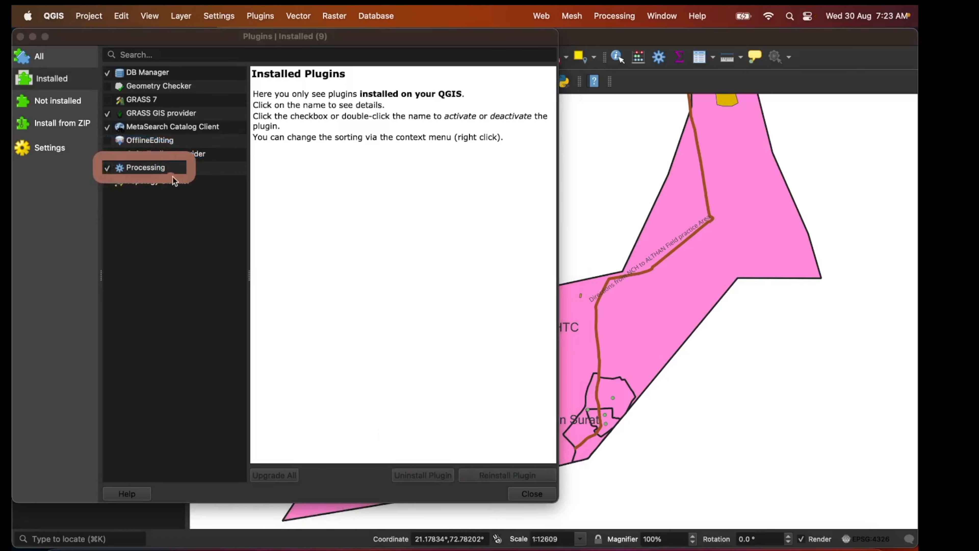
pyautogui.press('s')
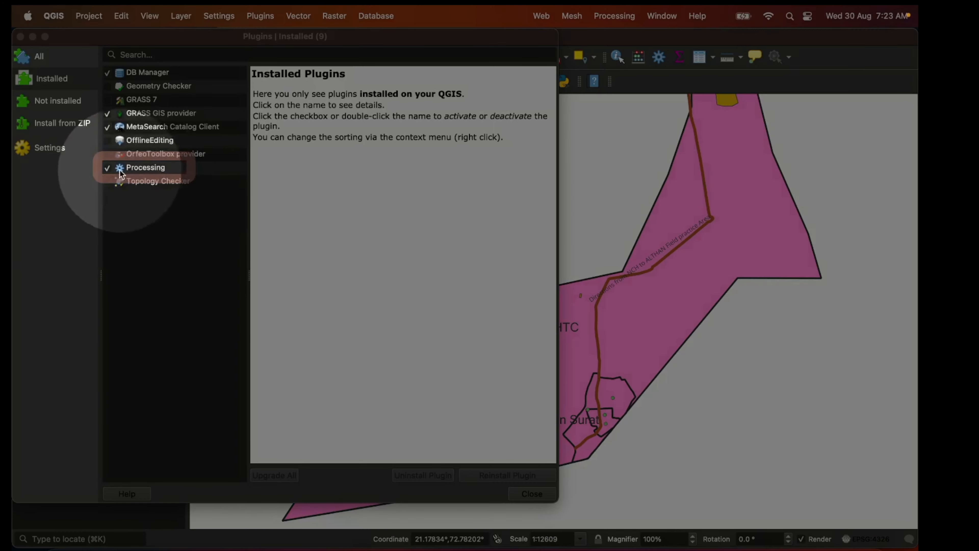
pyautogui.press('Escape')
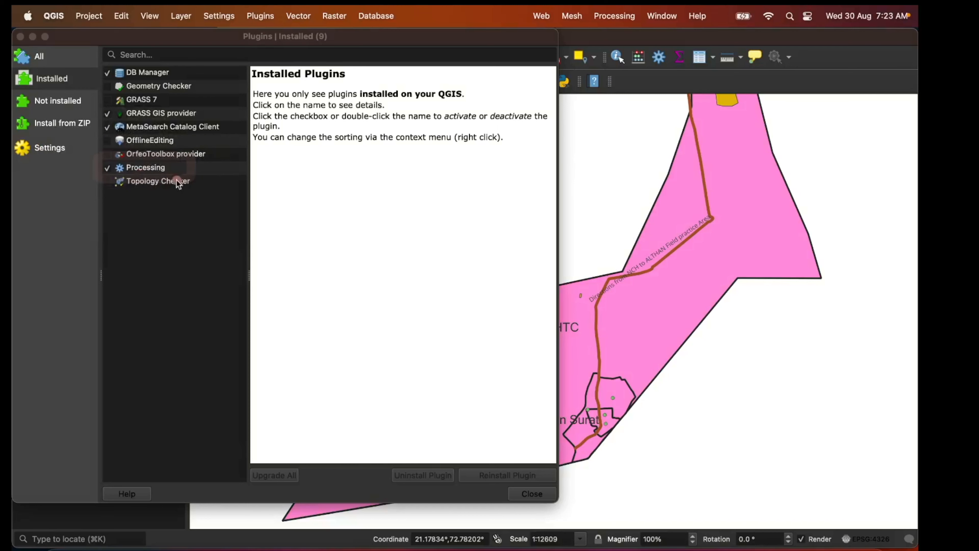
pyautogui.click(171, 189)
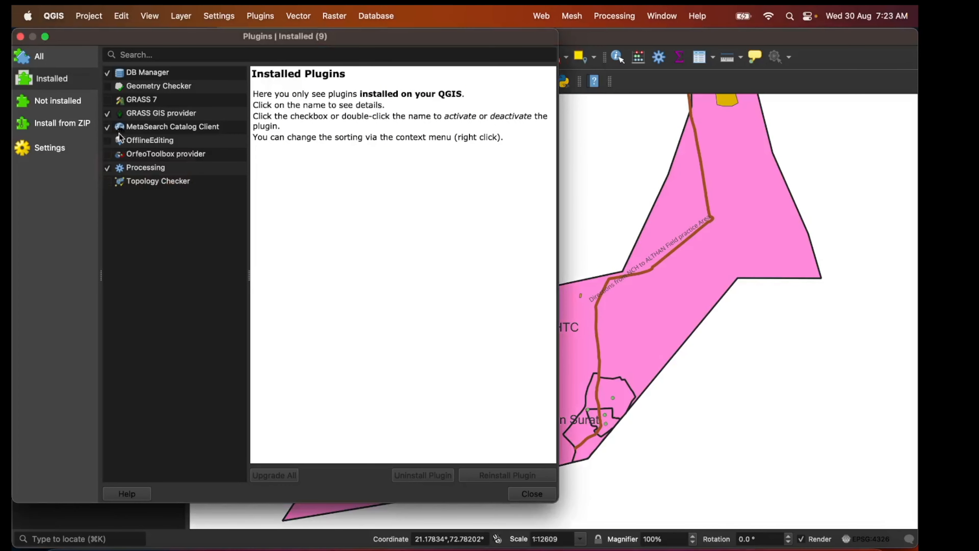
# View the plugins that are not installed, and search all plugins for "quickma"
pyautogui.click(59, 106)
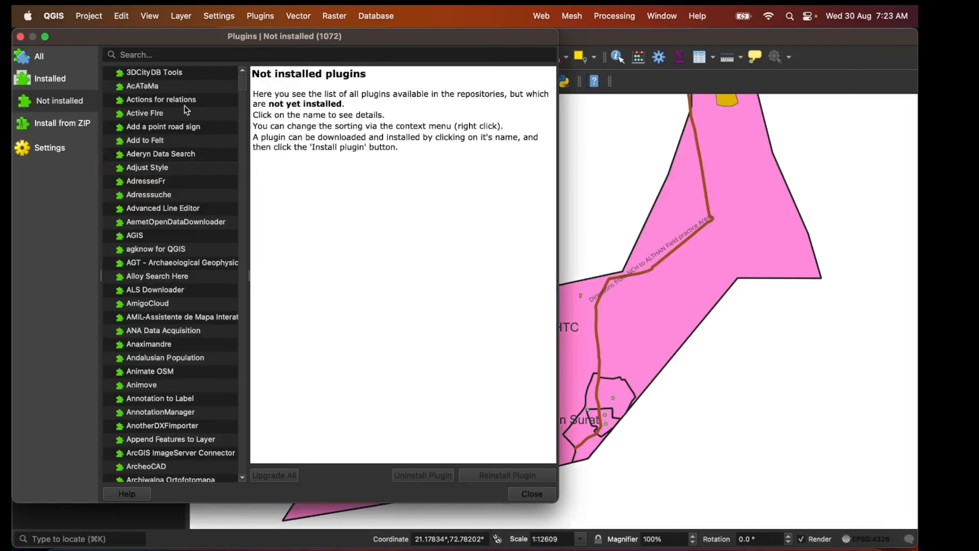
pyautogui.click(41, 58)
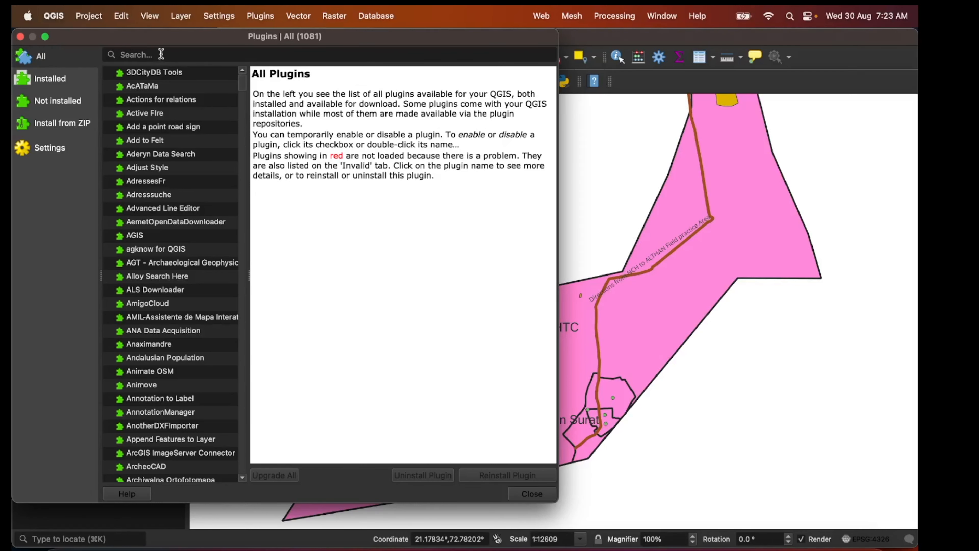
pyautogui.click(161, 54)
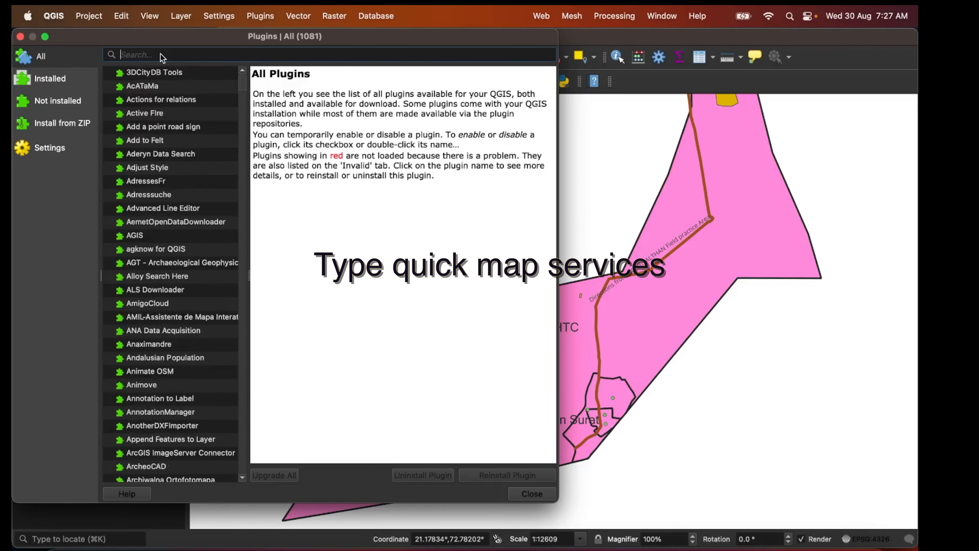
pyautogui.write('quic')
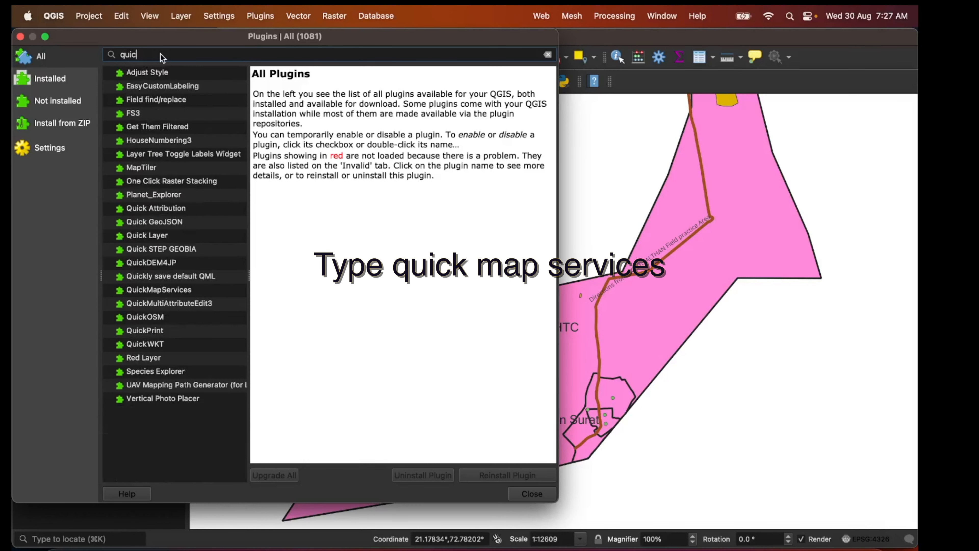
pyautogui.write('kma')
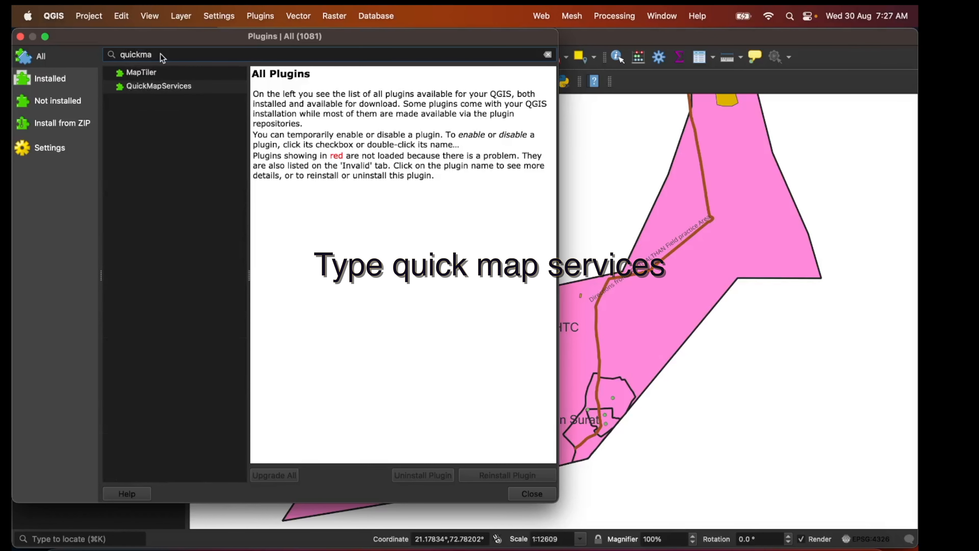
# Install the QuickMapServices plugin, and close the plugin manager and the Search QMS panel
pyautogui.click(164, 86)
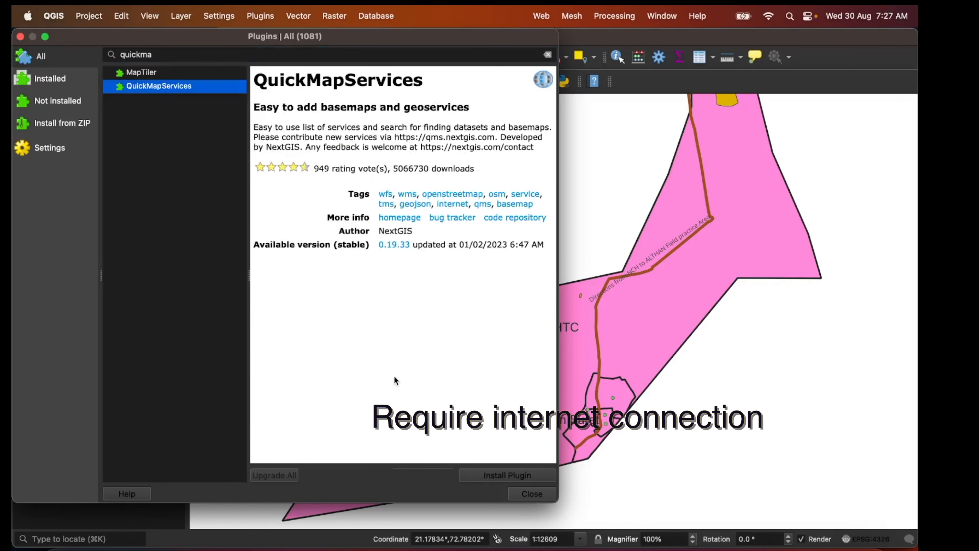
pyautogui.click(486, 478)
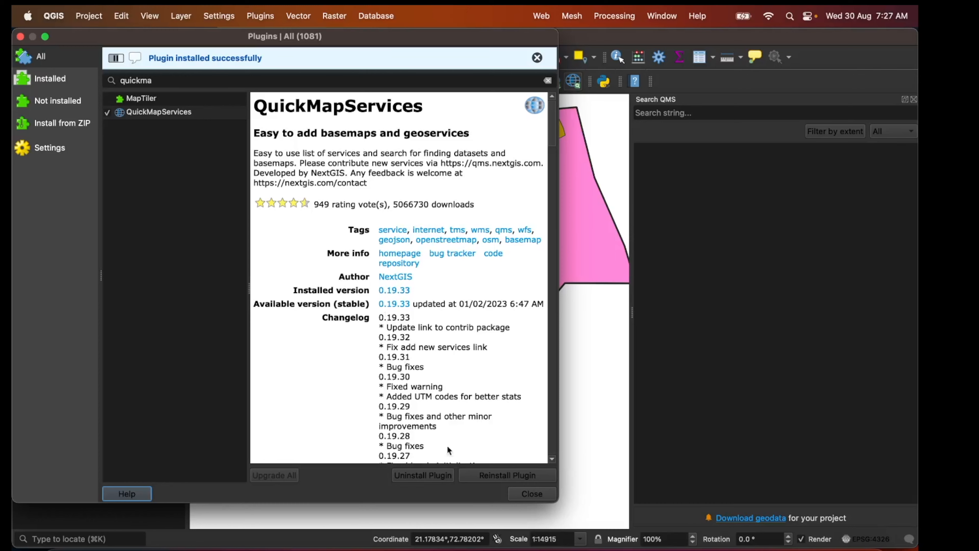
pyautogui.click(532, 494)
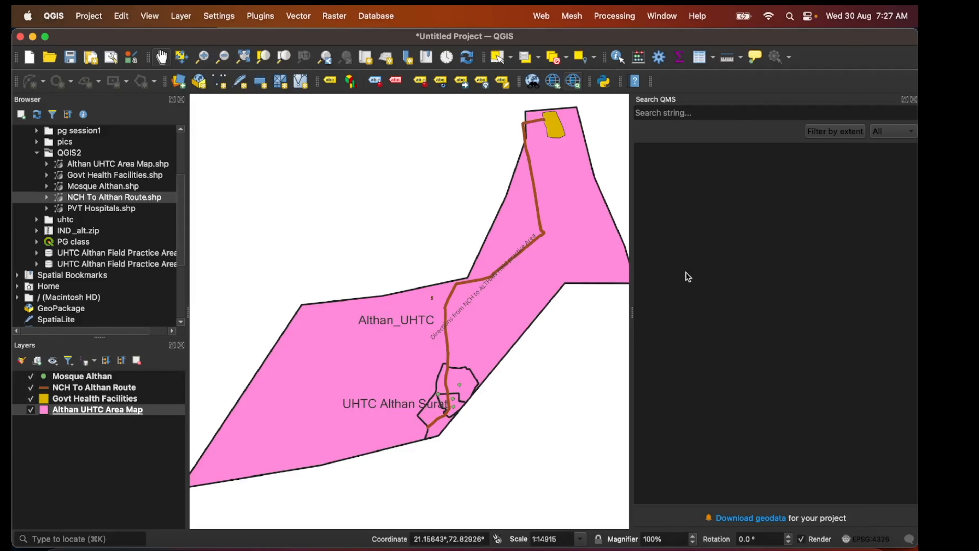
pyautogui.click(915, 100)
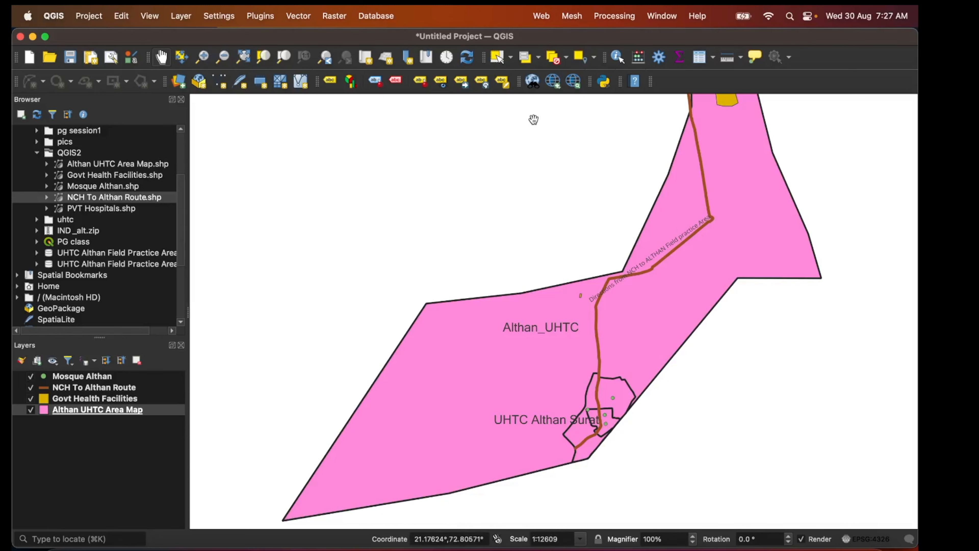
pyautogui.hotkey('ctrl', 'a')
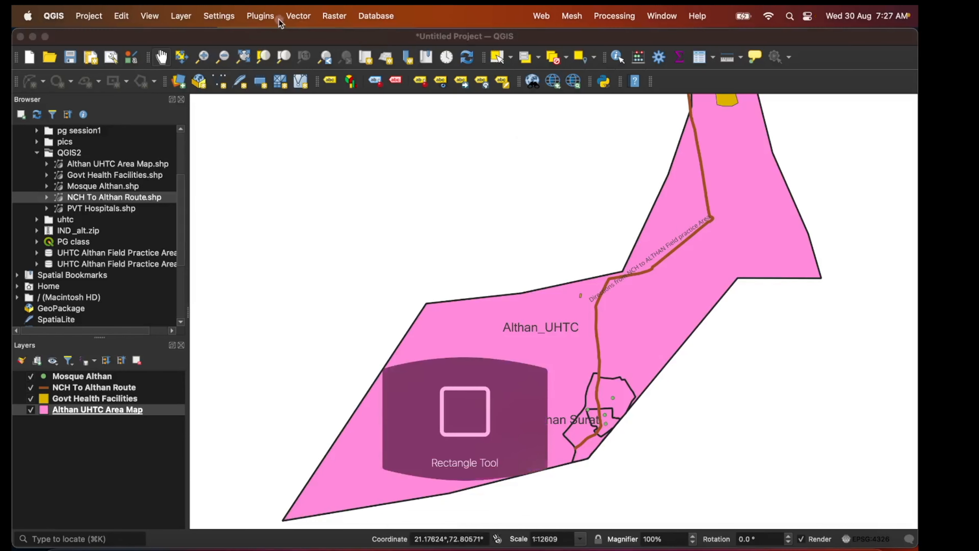
pyautogui.hotkey('ctrl', 's')
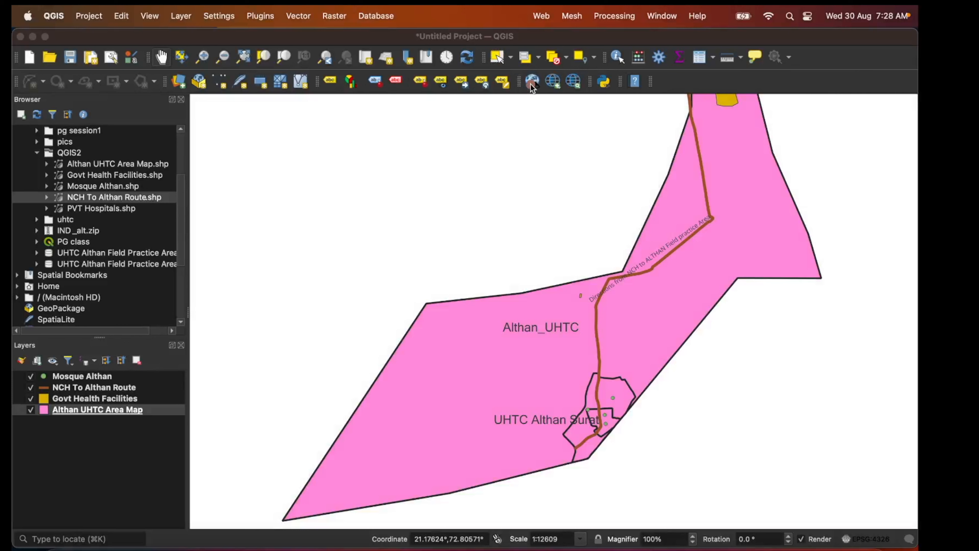
# Add the OSM Standard basemap from QuickMapServices to the map
pyautogui.click(545, 19)
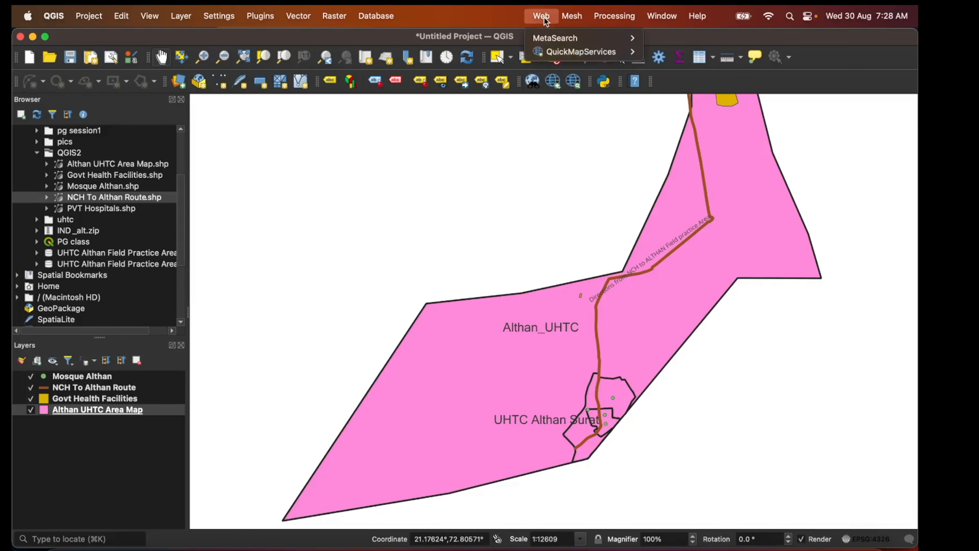
pyautogui.moveTo(552, 39)
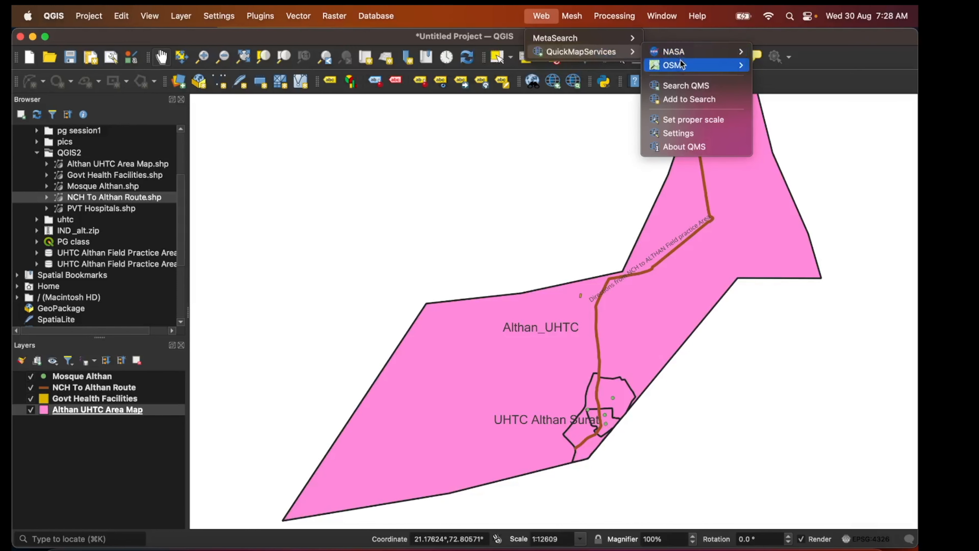
pyautogui.moveTo(683, 65)
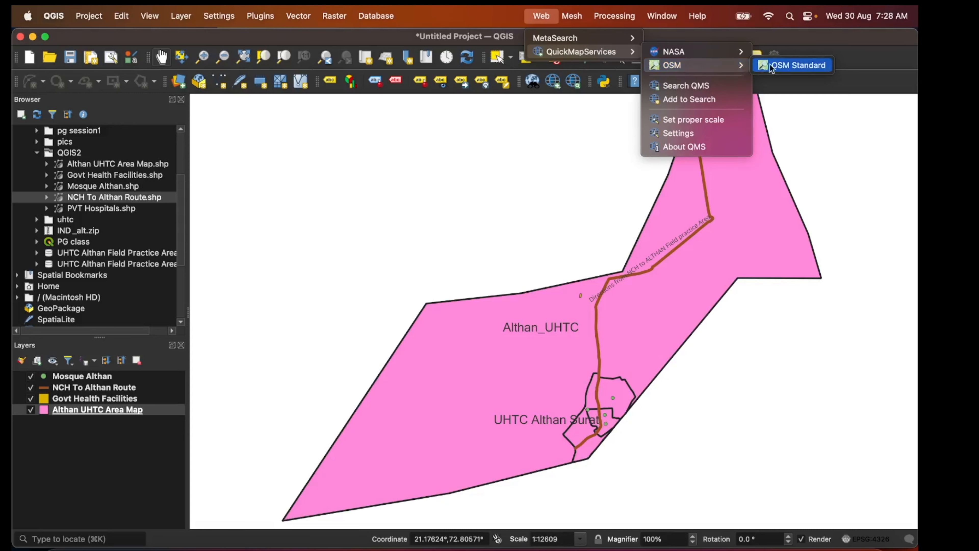
pyautogui.click(792, 66)
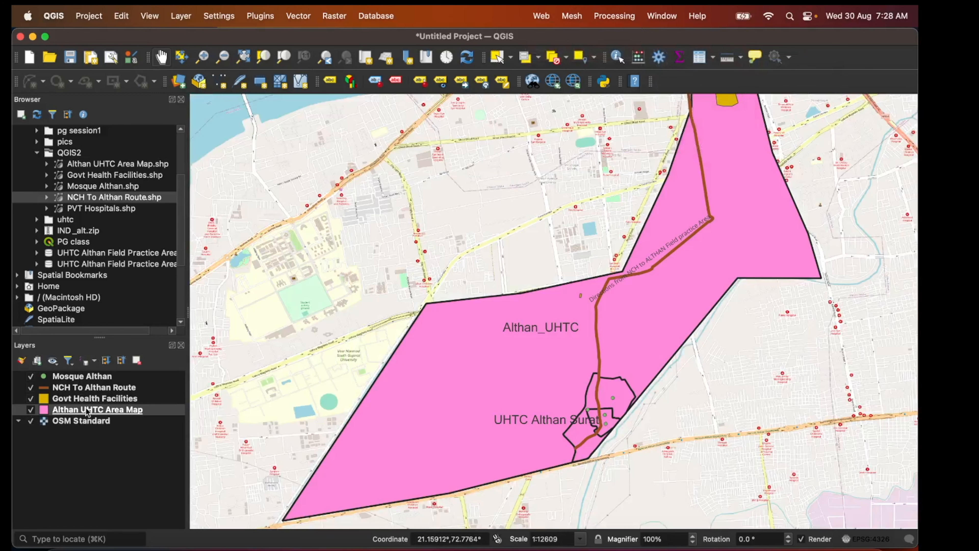
# Select the OSM Standard layer and toggle its visibility off and on to compare the map with and without the basemap
pyautogui.click(79, 423)
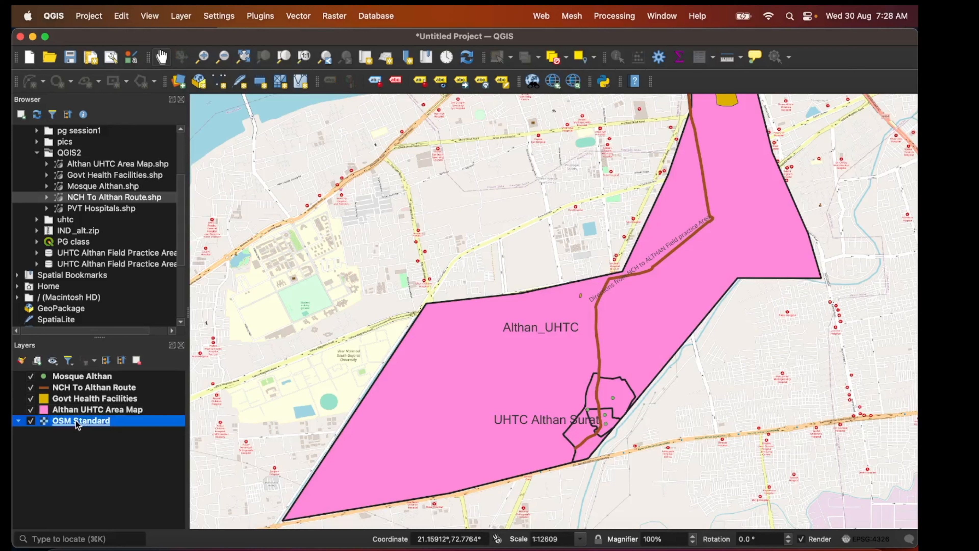
pyautogui.moveTo(116, 448)
pyautogui.mouseDown()
pyautogui.moveTo(111, 432)
pyautogui.moveTo(102, 436)
pyautogui.moveTo(122, 434)
pyautogui.mouseUp()
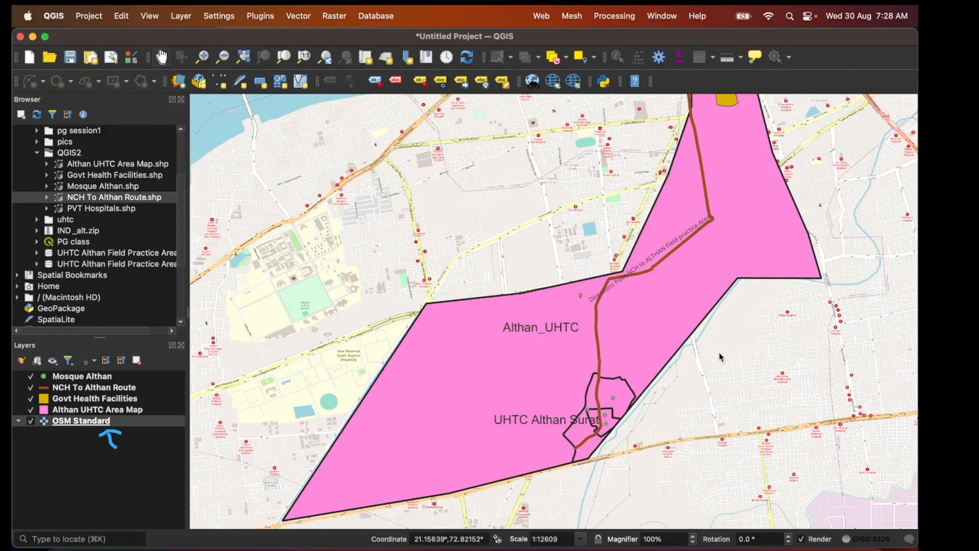
pyautogui.click(31, 421)
pyautogui.click(31, 422)
pyautogui.click(31, 422)
pyautogui.click(31, 421)
pyautogui.click(31, 421)
pyautogui.click(31, 422)
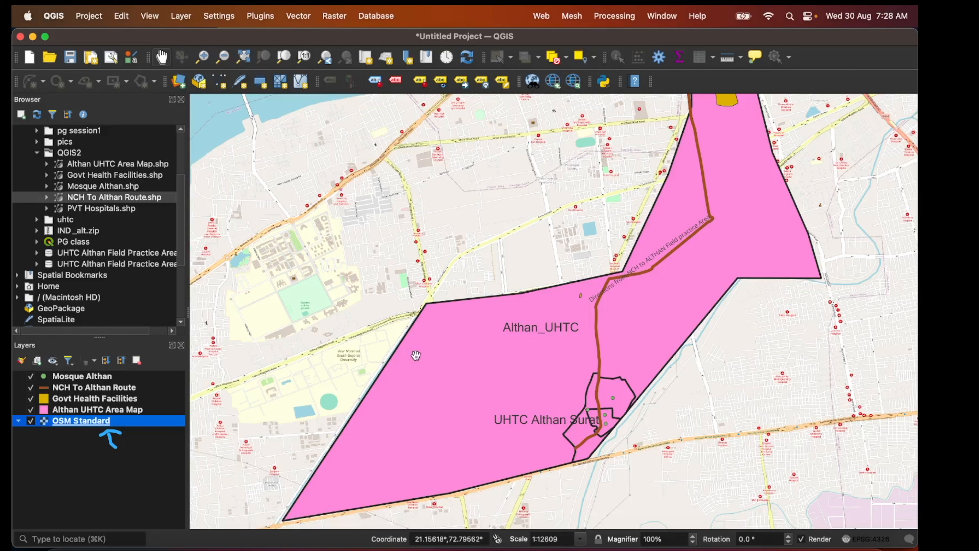
# Set the opacity of the Althan UHTC Area Map layer's fill symbol to 57.6 %
pyautogui.click(121, 412)
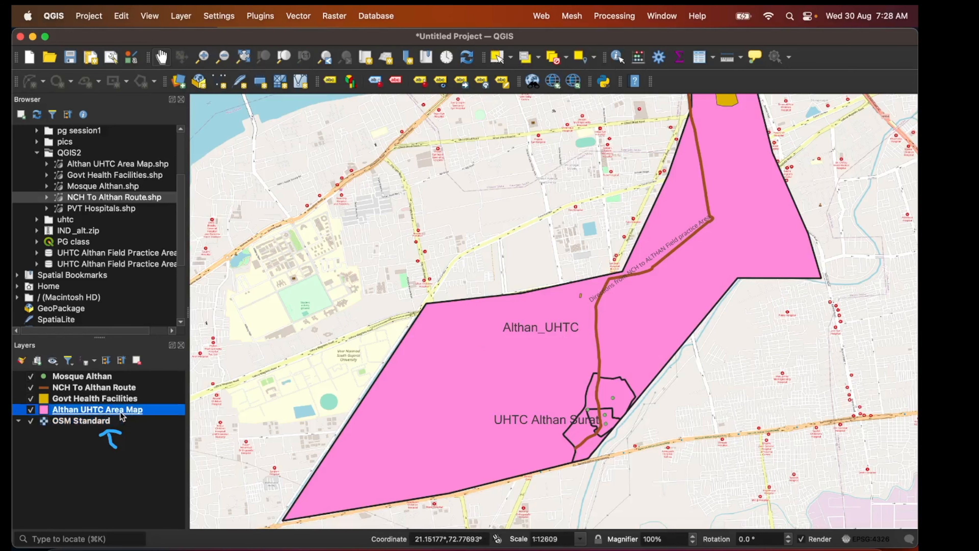
pyautogui.doubleClick(122, 411)
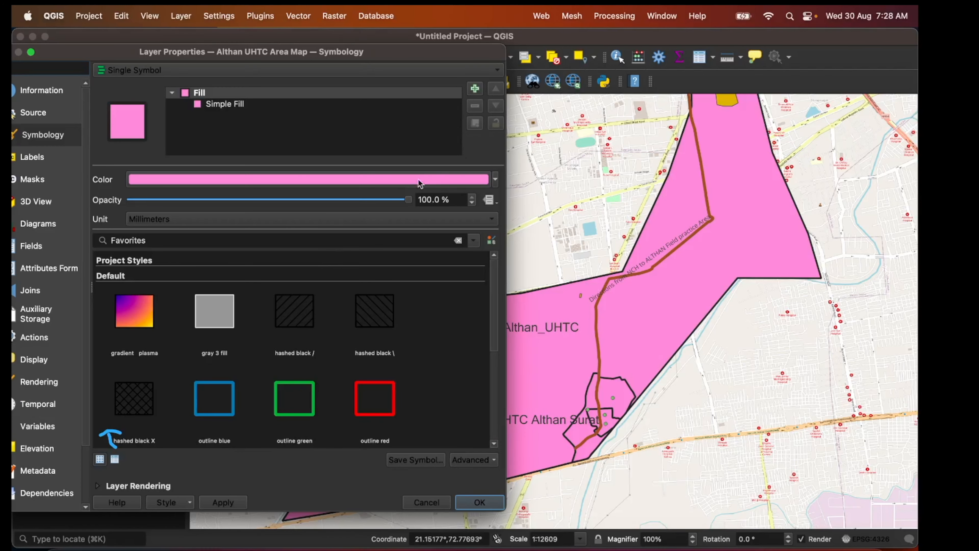
pyautogui.moveTo(409, 199); pyautogui.dragTo(291, 200)
pyautogui.click(230, 503)
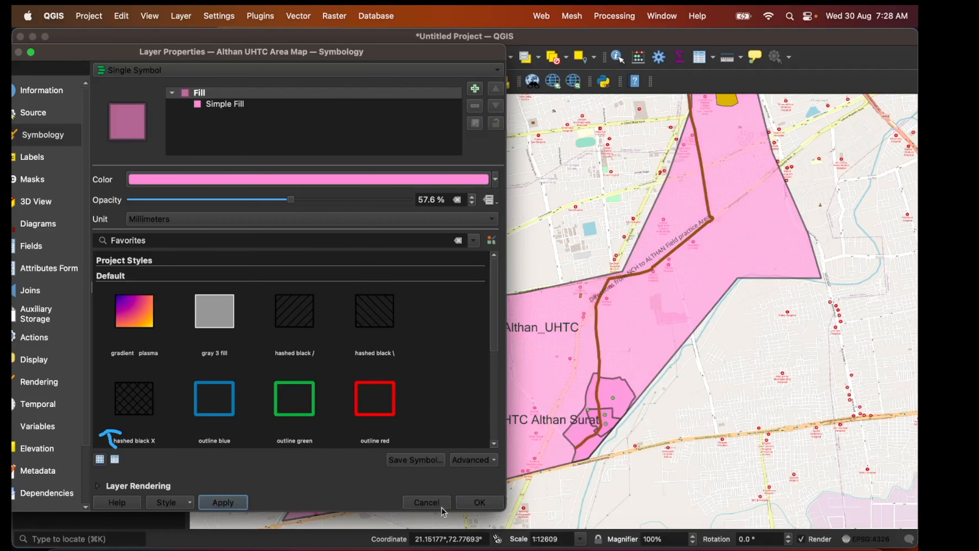
pyautogui.click(490, 505)
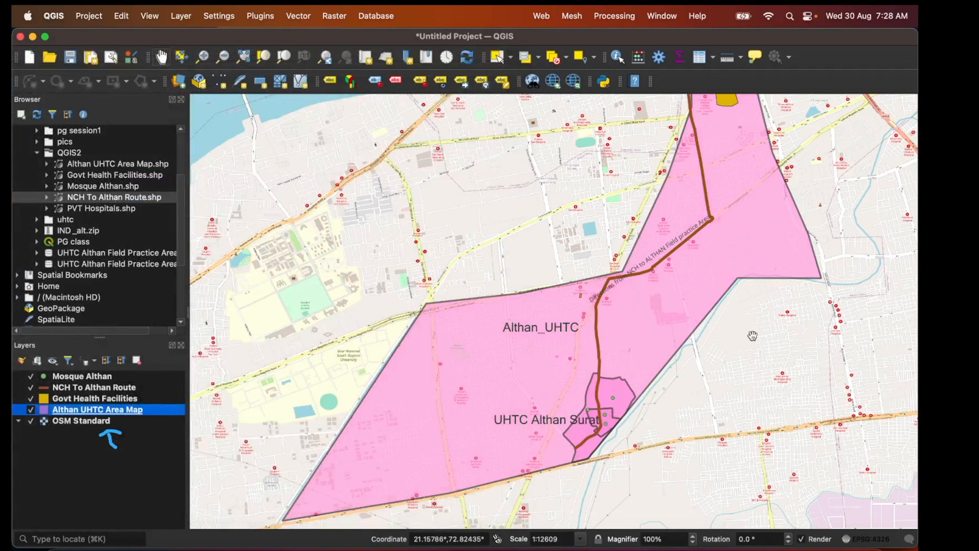
# Examine the Althan area over the OSM Standard basemap, from street level out to the whole world and back
pyautogui.moveTo(890, 245); pyautogui.dragTo(838, 323)
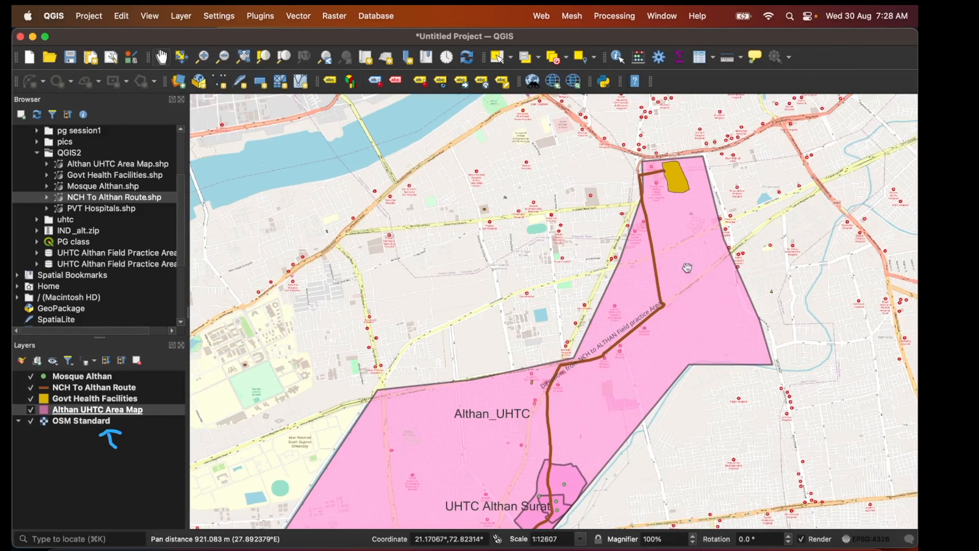
pyautogui.moveTo(764, 422); pyautogui.dragTo(809, 335)
pyautogui.moveTo(692, 451); pyautogui.dragTo(728, 404)
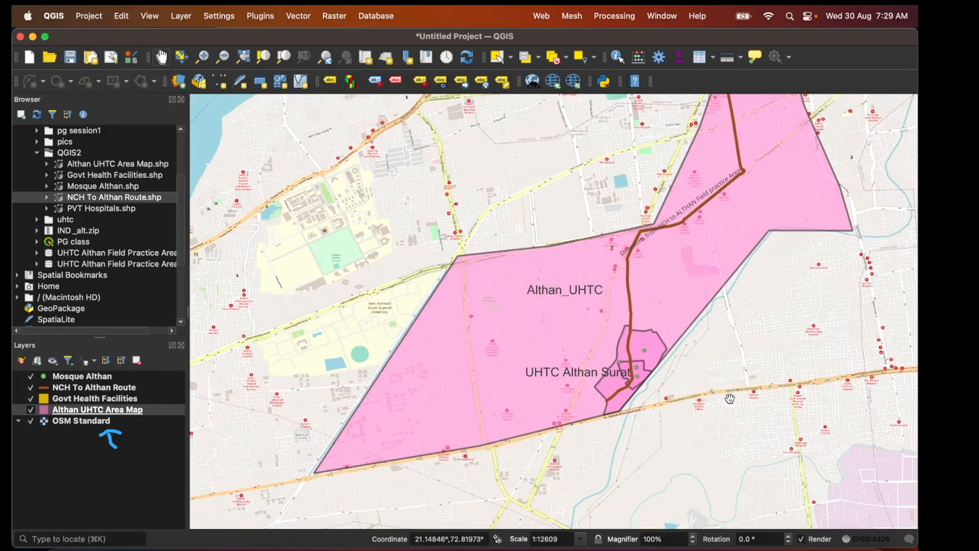
pyautogui.moveTo(729, 400)
pyautogui.mouseDown()
pyautogui.moveTo(727, 391)
pyautogui.moveTo(724, 401)
pyautogui.mouseUp()
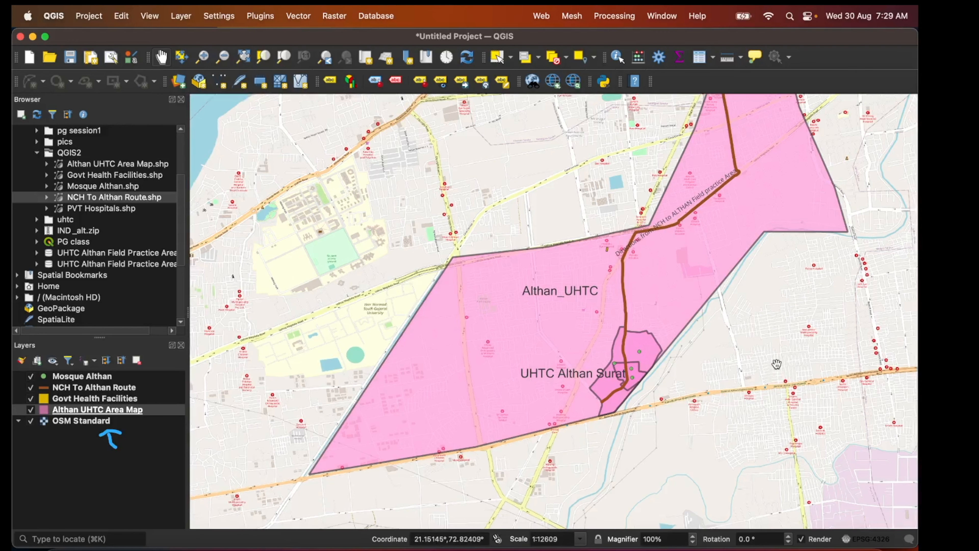
pyautogui.scroll(1, 724, 346)
pyautogui.scroll(-1, 724, 346)
pyautogui.scroll(-1, 724, 346)
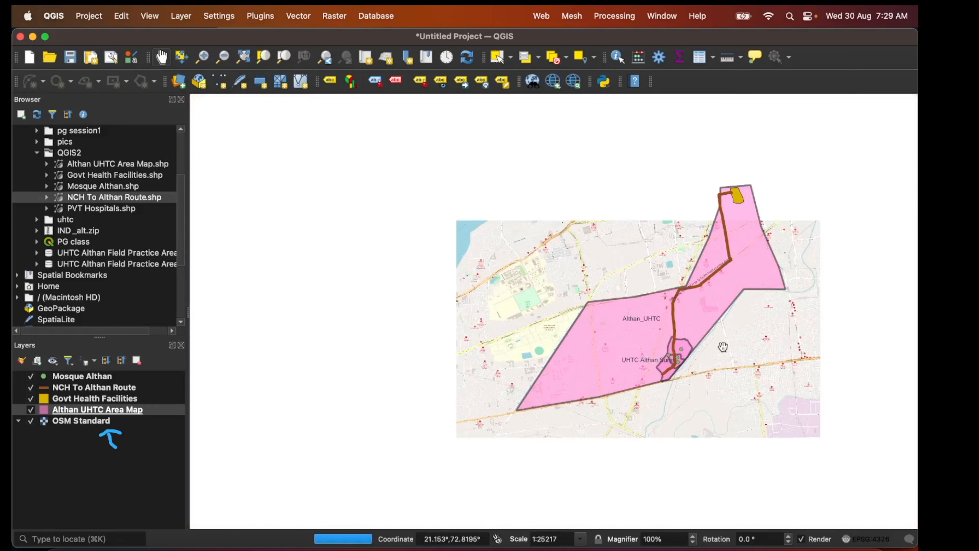
pyautogui.scroll(-1, 724, 347)
pyautogui.scroll(-1, 797, 337)
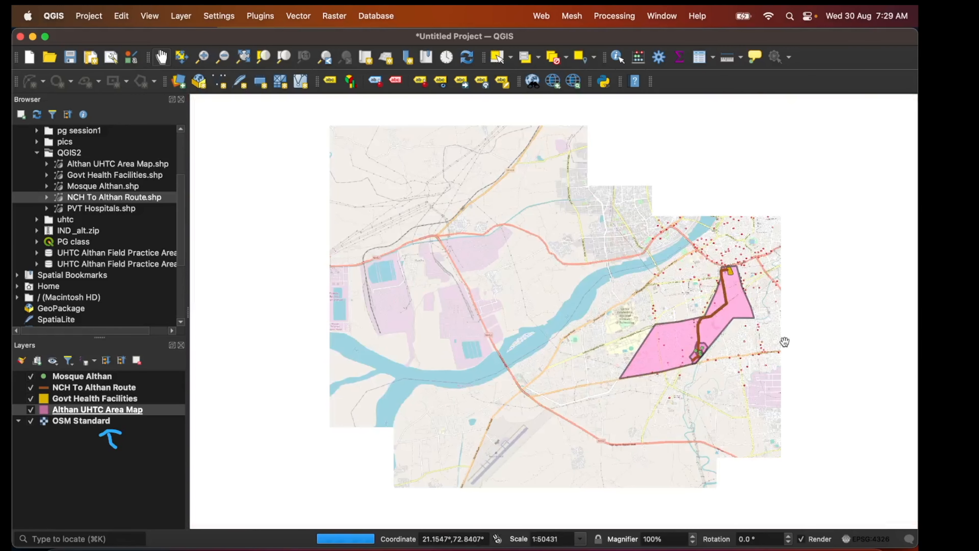
pyautogui.scroll(-1, 788, 339)
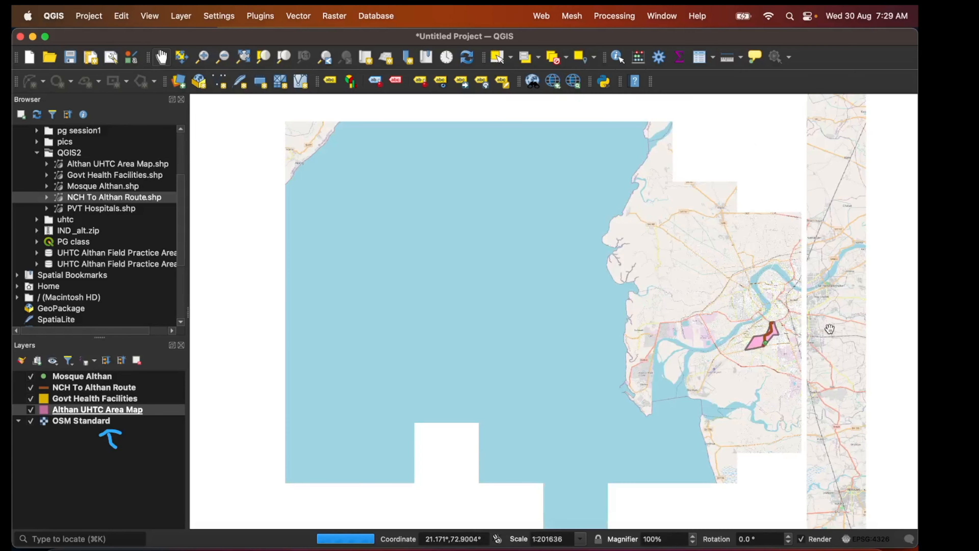
pyautogui.scroll(-4, 825, 328)
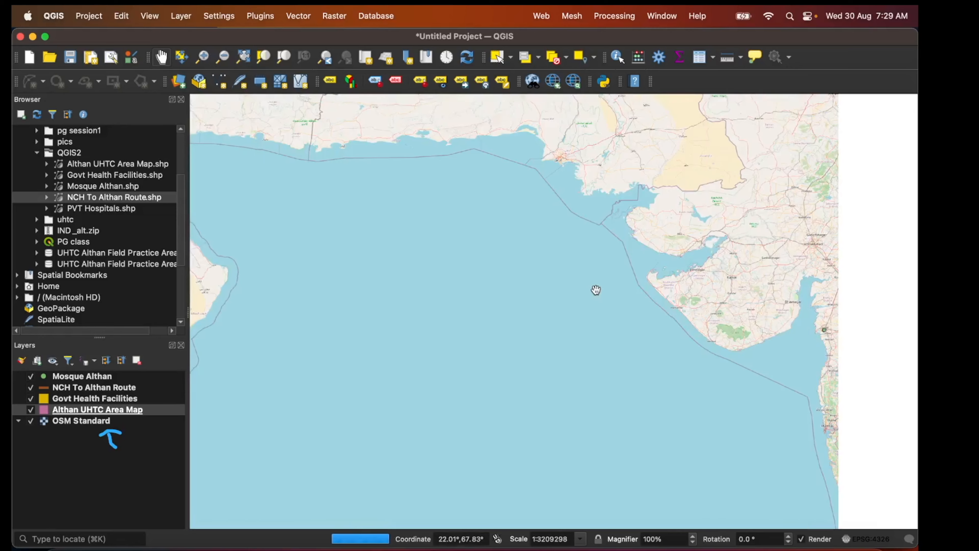
pyautogui.moveTo(596, 290); pyautogui.dragTo(359, 333)
pyautogui.scroll(-2, 733, 320)
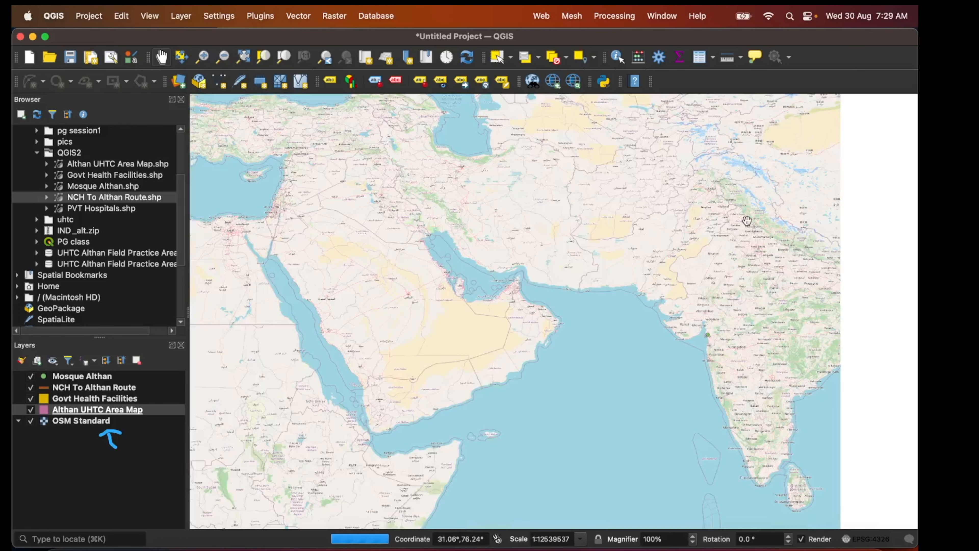
pyautogui.scroll(-3, 731, 349)
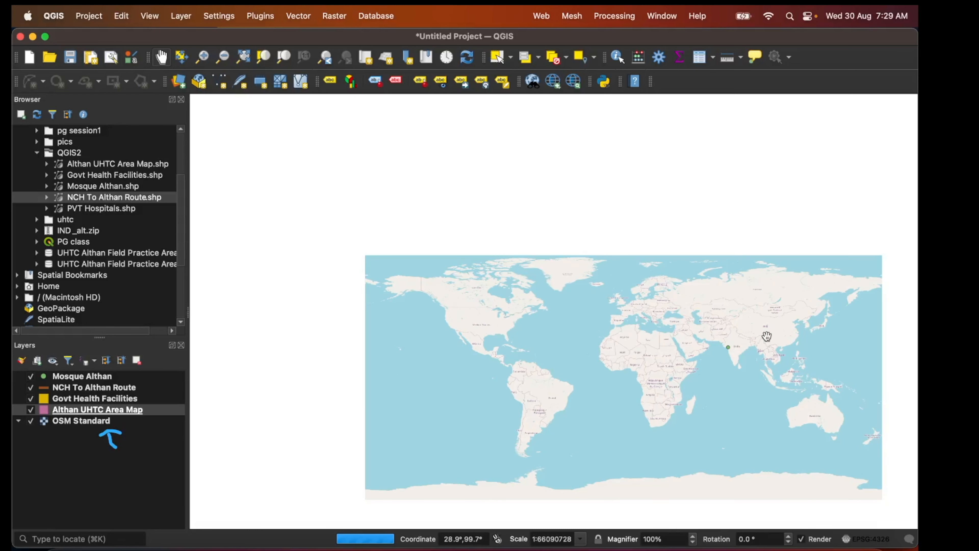
pyautogui.scroll(2, 767, 336)
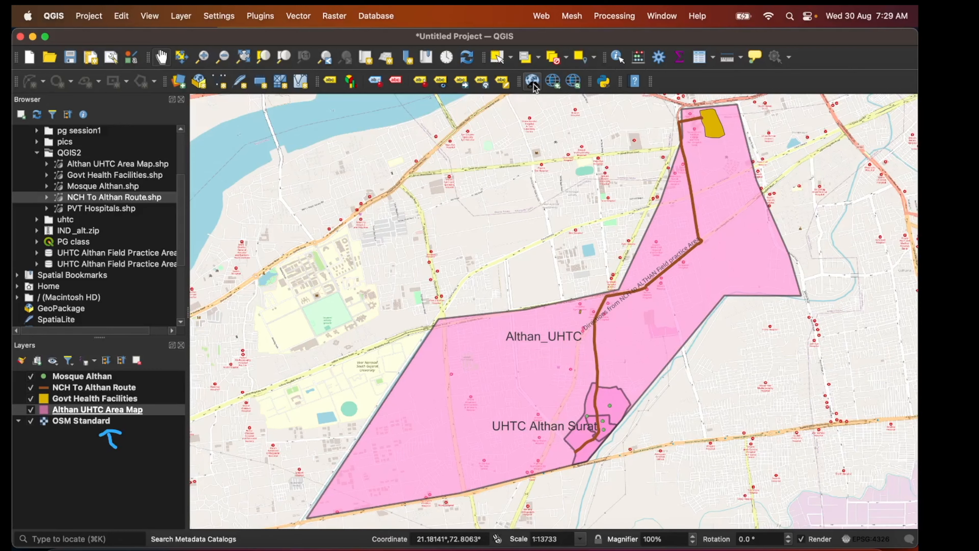
# View the basemap sources offered by QuickMapServices
pyautogui.click(554, 80)
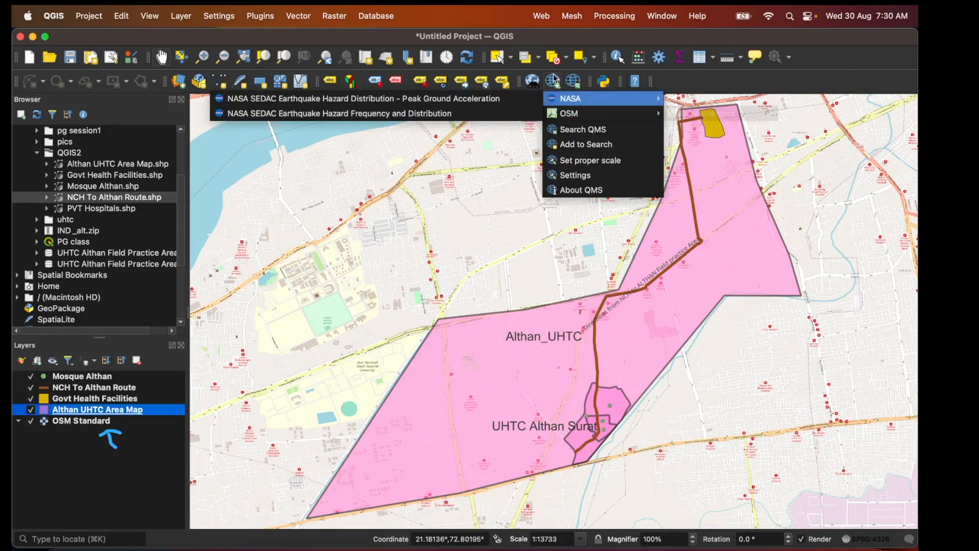
pyautogui.click(554, 80)
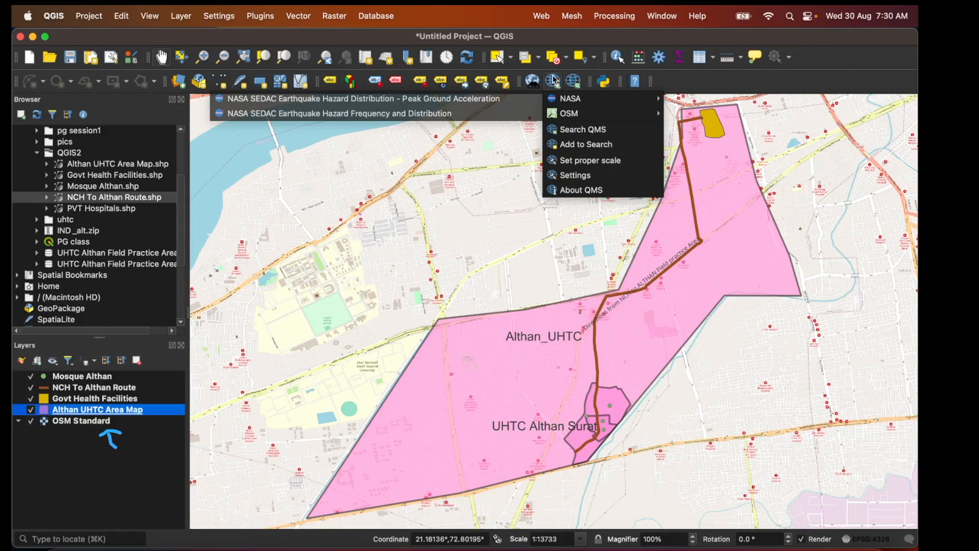
pyautogui.click(554, 81)
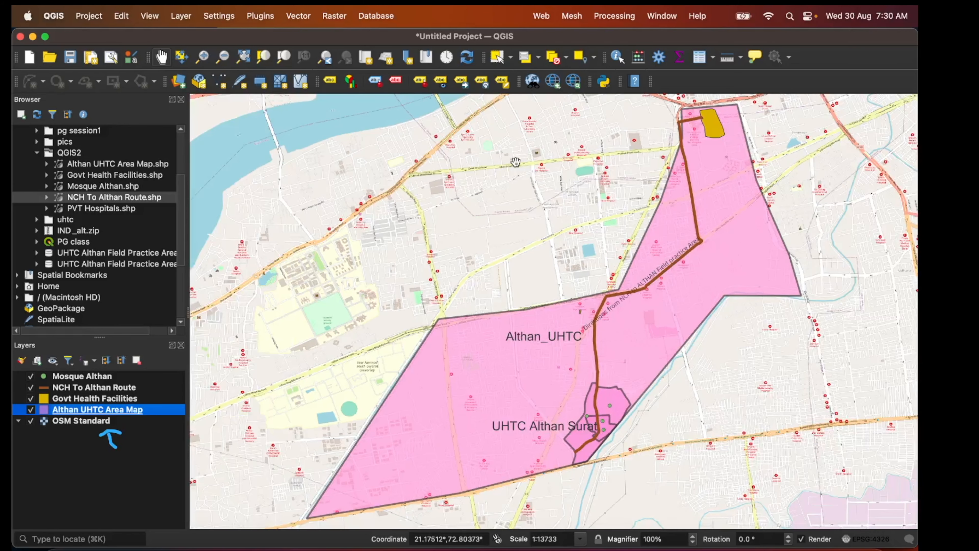
# Search QMS for "india" and add the Google Maps (India) basemap to the project
pyautogui.click(574, 86)
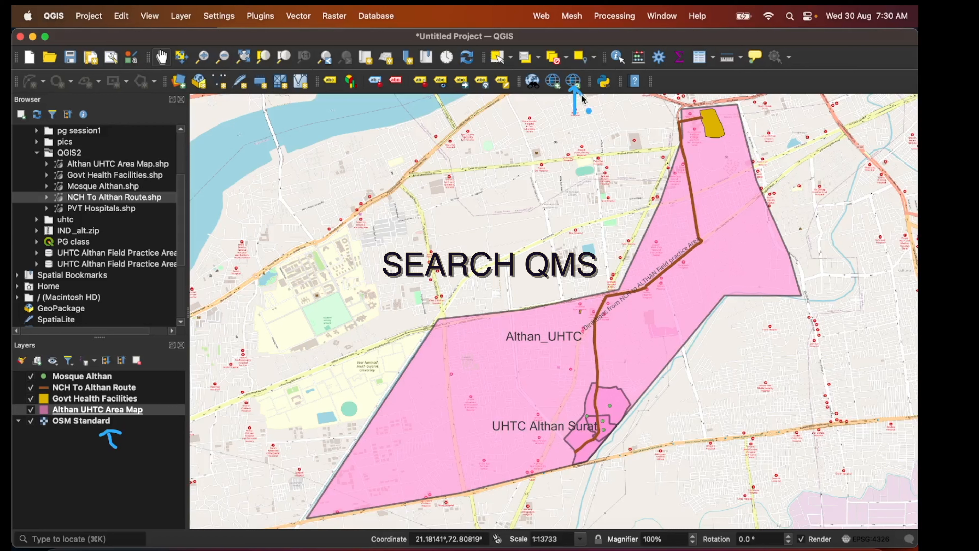
pyautogui.click(574, 83)
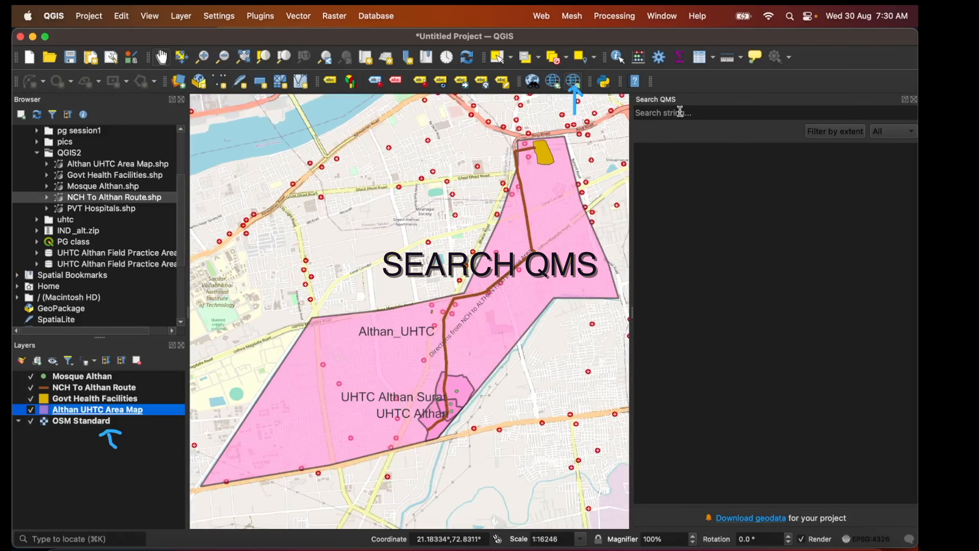
pyautogui.click(694, 113)
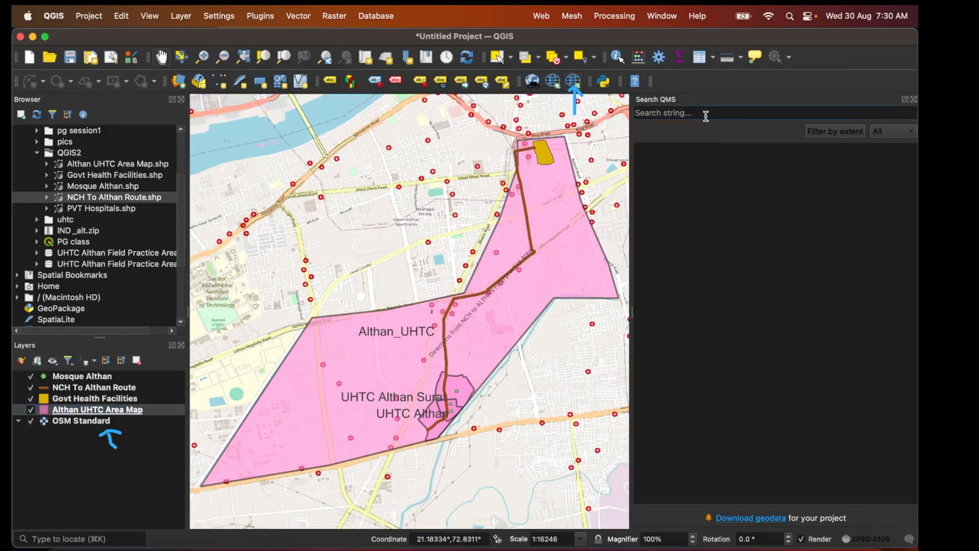
pyautogui.write('india')
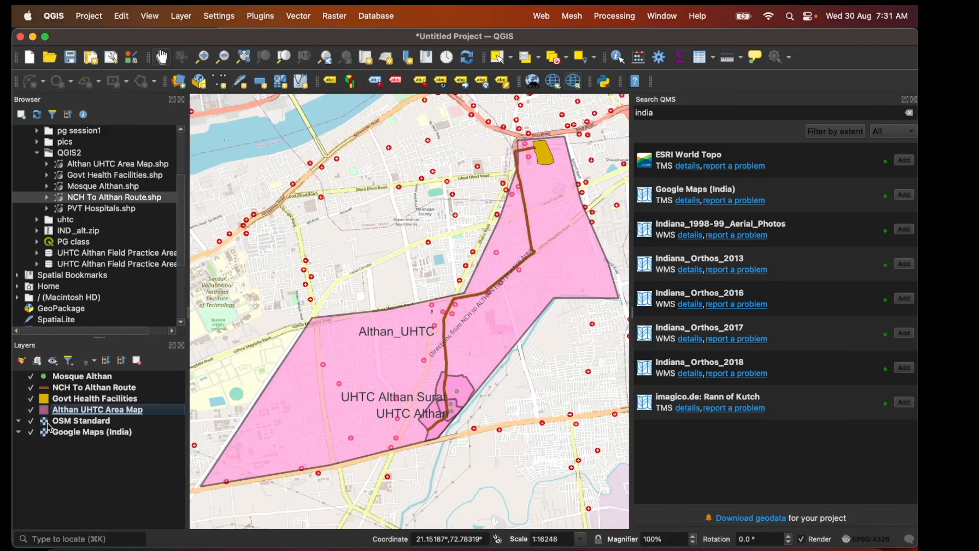
# Toggle the visibility of both basemaps off and on, and move OSM Standard below Google Maps (India) in the layer order
pyautogui.click(31, 421)
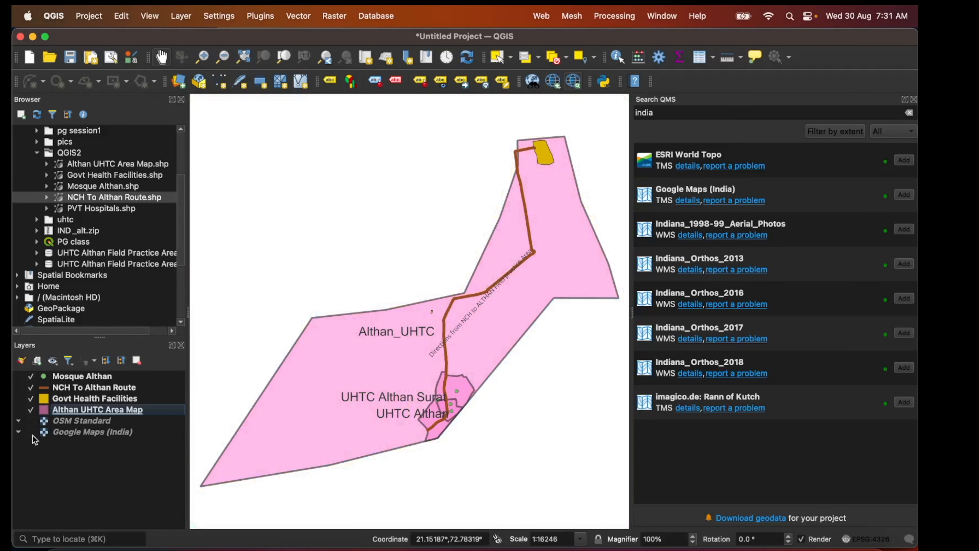
pyautogui.click(32, 434)
pyautogui.click(31, 421)
pyautogui.click(56, 422)
pyautogui.moveTo(56, 420); pyautogui.dragTo(56, 444)
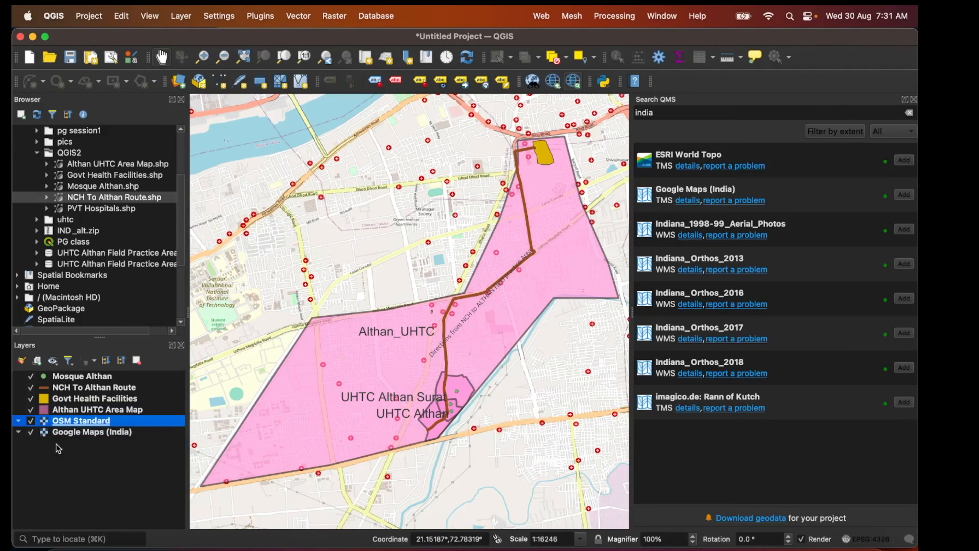
pyautogui.click(72, 423)
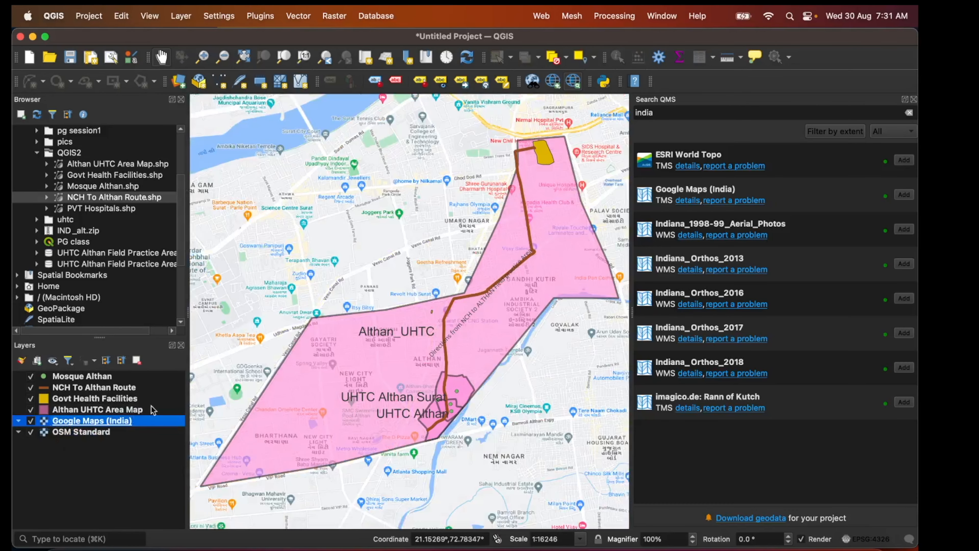
# Compare the two basemaps by toggling their visibility, leave Google Maps (India) hidden and OSM Standard shown, and close the Search QMS panel
pyautogui.click(30, 421)
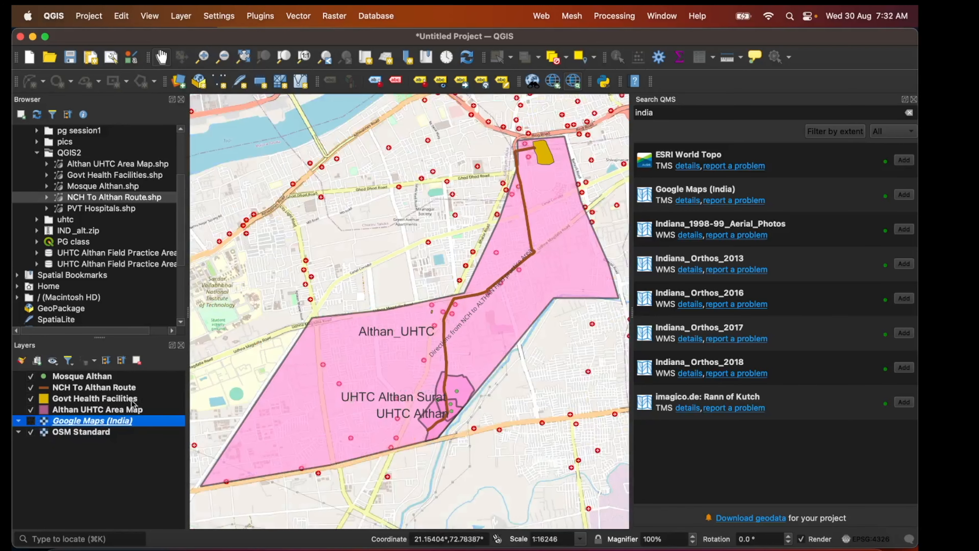
pyautogui.click(30, 421)
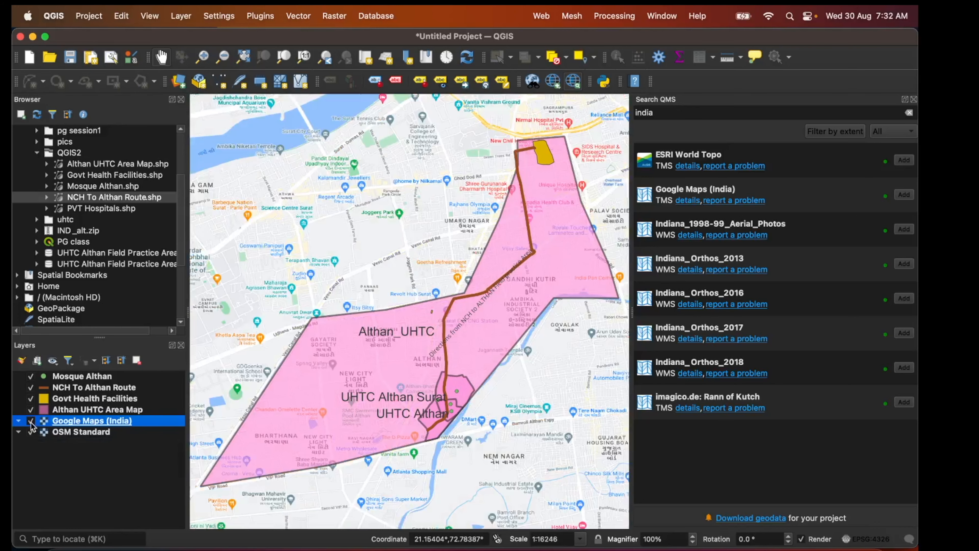
pyautogui.click(31, 432)
pyautogui.click(31, 422)
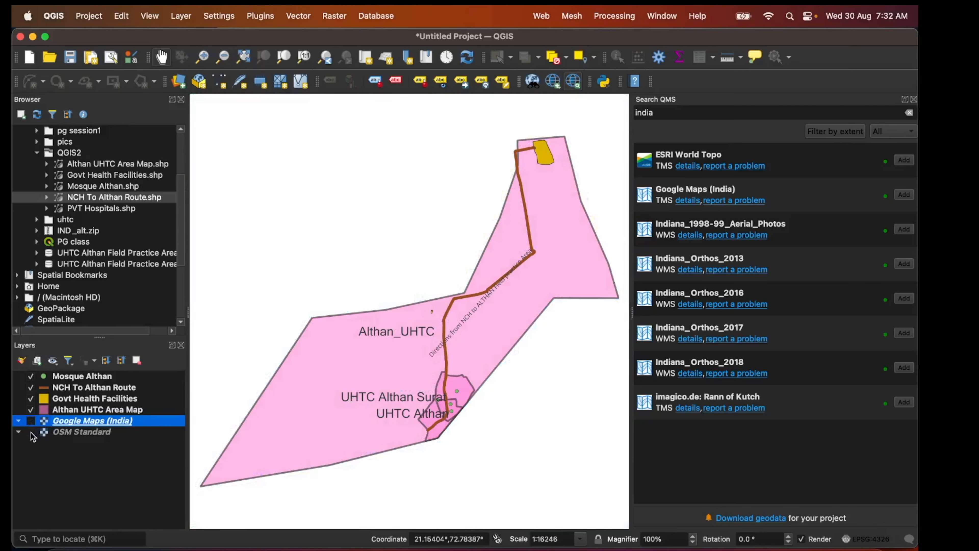
pyautogui.click(32, 432)
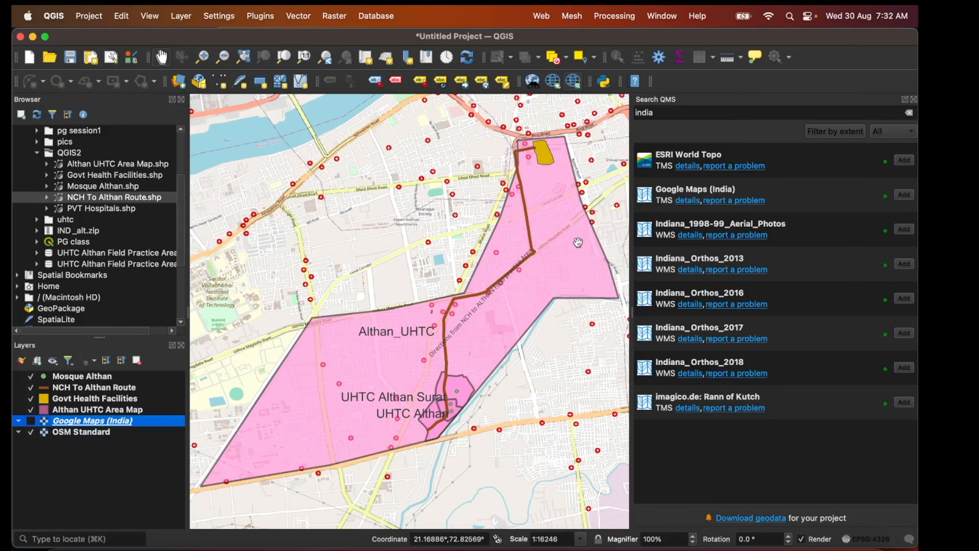
pyautogui.click(914, 101)
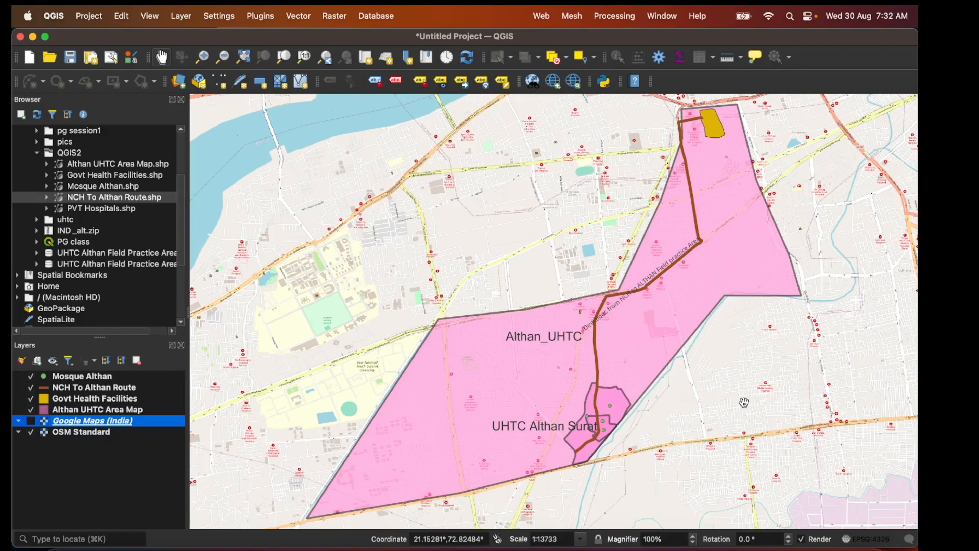
pyautogui.hotkey('ctrl', 'a')
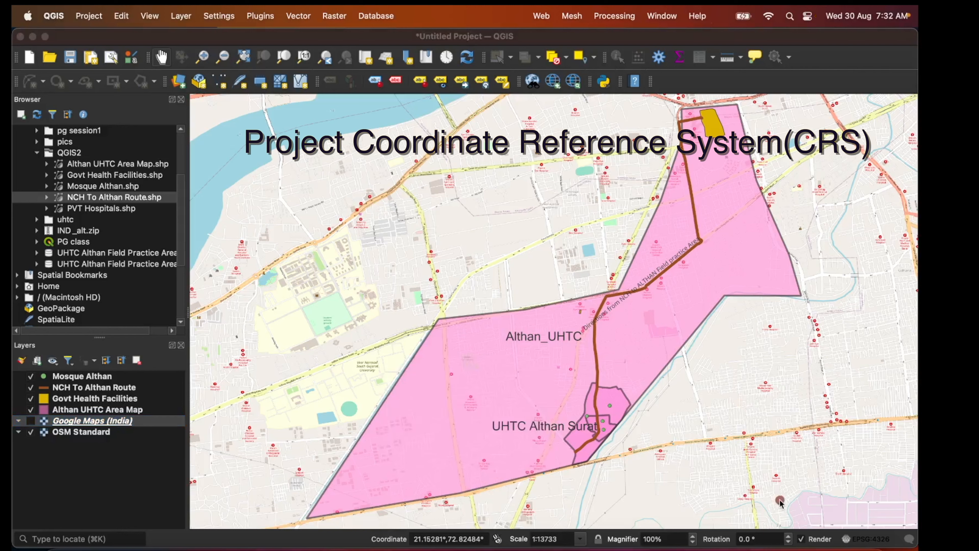
pyautogui.moveTo(758, 485)
pyautogui.mouseDown()
pyautogui.moveTo(779, 542)
pyautogui.moveTo(917, 549)
pyautogui.mouseUp()
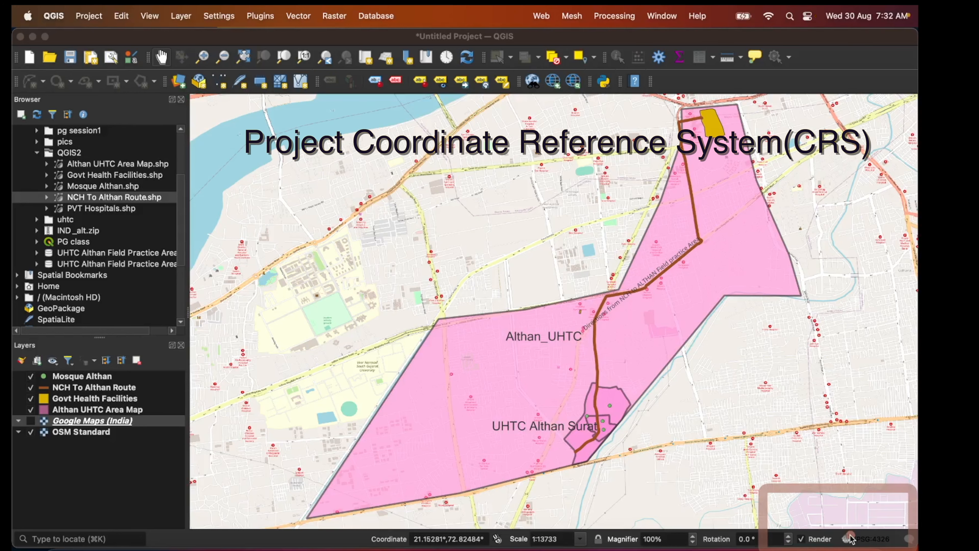
pyautogui.hotkey('ctrl', 's')
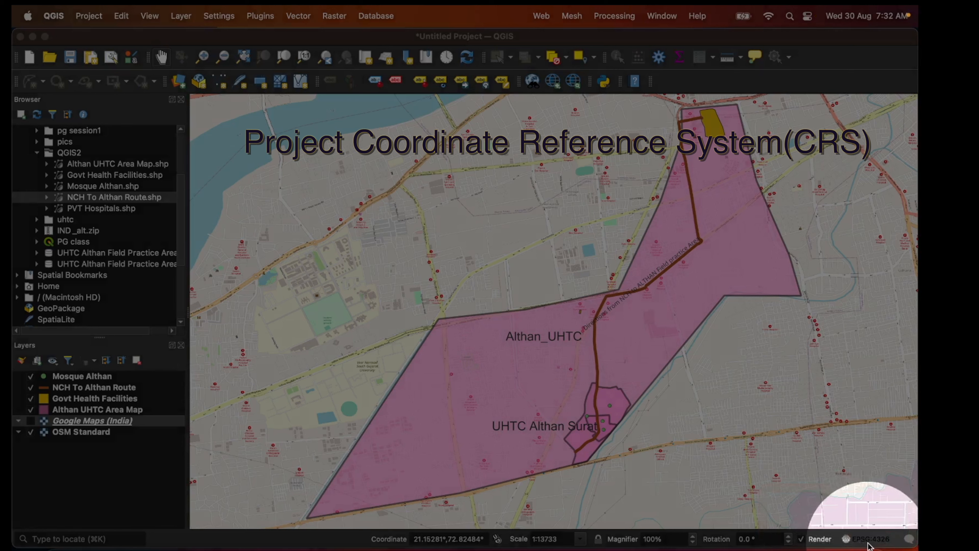
pyautogui.hotkey('ctrl', 's')
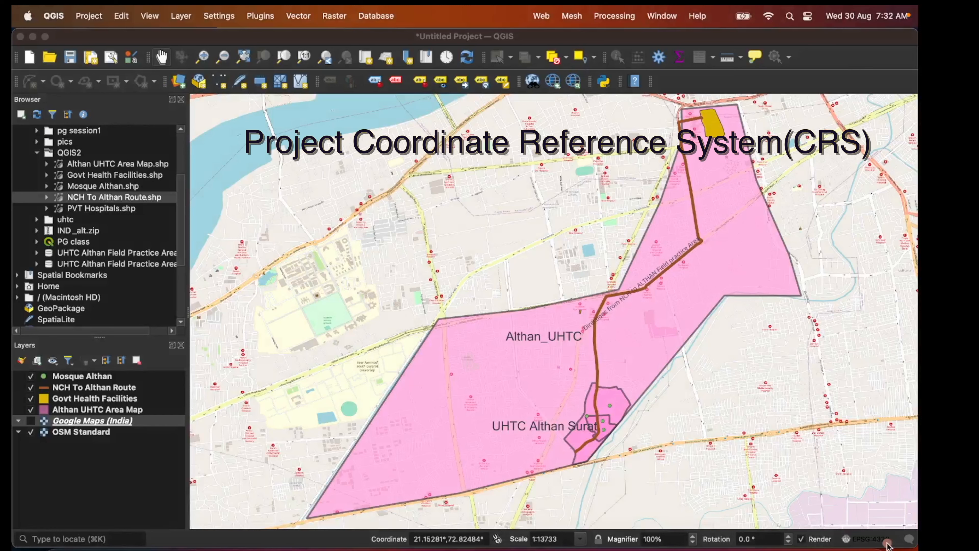
# Open the project's coordinate reference system settings and examine the WGS 84 (EPSG:4326) entry and its properties
pyautogui.click(847, 542)
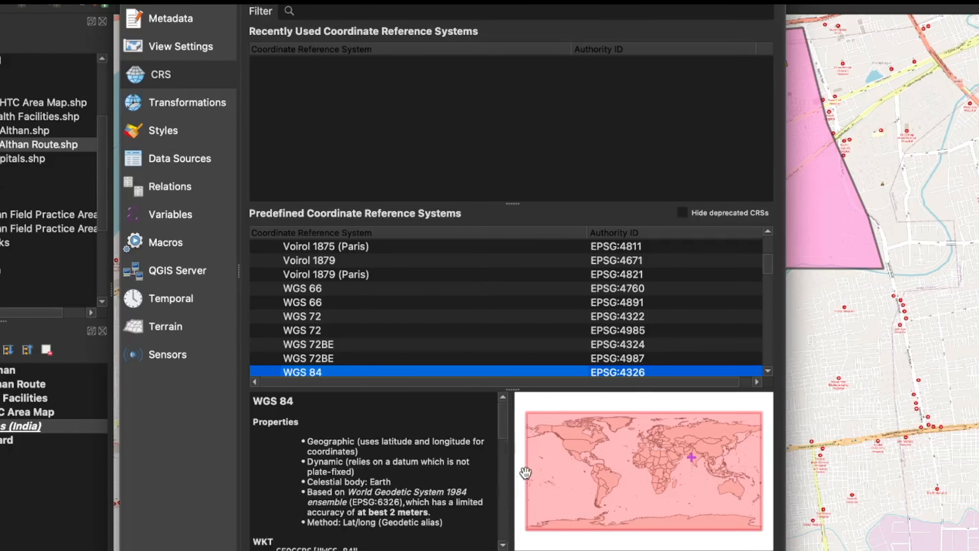
pyautogui.hotkey('ctrl', 'alt', 'Tab')
pyautogui.moveTo(501, 377)
pyautogui.mouseDown()
pyautogui.moveTo(503, 436)
pyautogui.moveTo(586, 548)
pyautogui.moveTo(785, 550)
pyautogui.mouseUp()
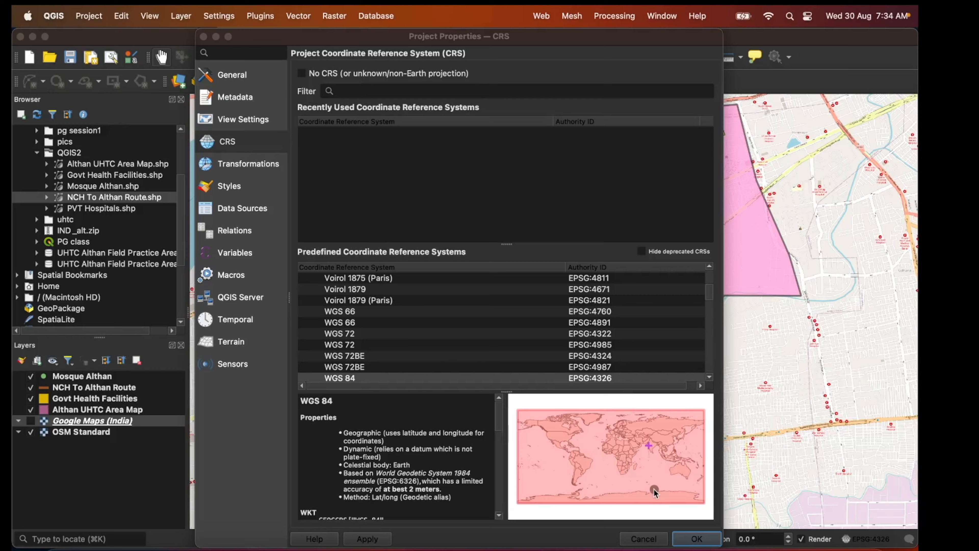
# Accept the project CRS settings and bring the Gopi Talav lake into view on the OSM Standard basemap
pyautogui.click(697, 539)
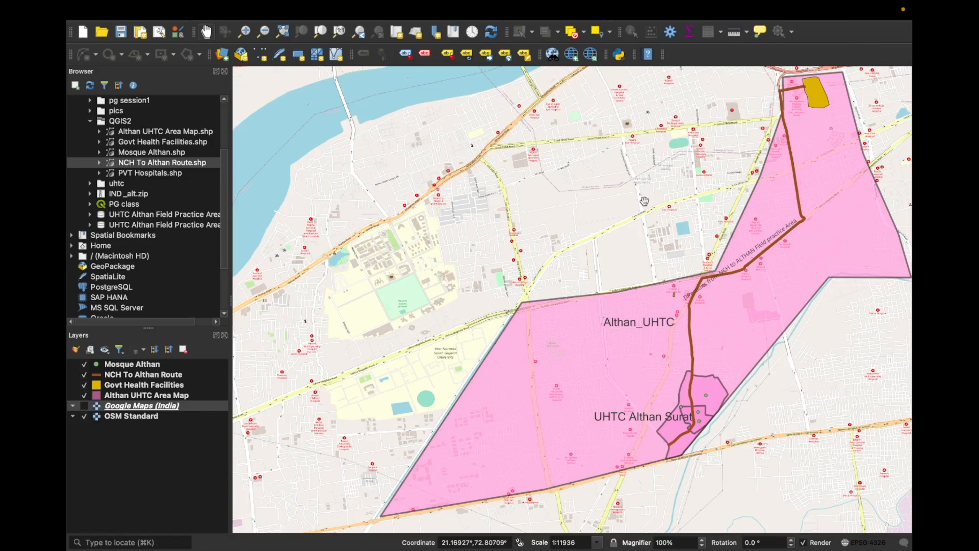
pyautogui.moveTo(674, 213); pyautogui.dragTo(637, 202)
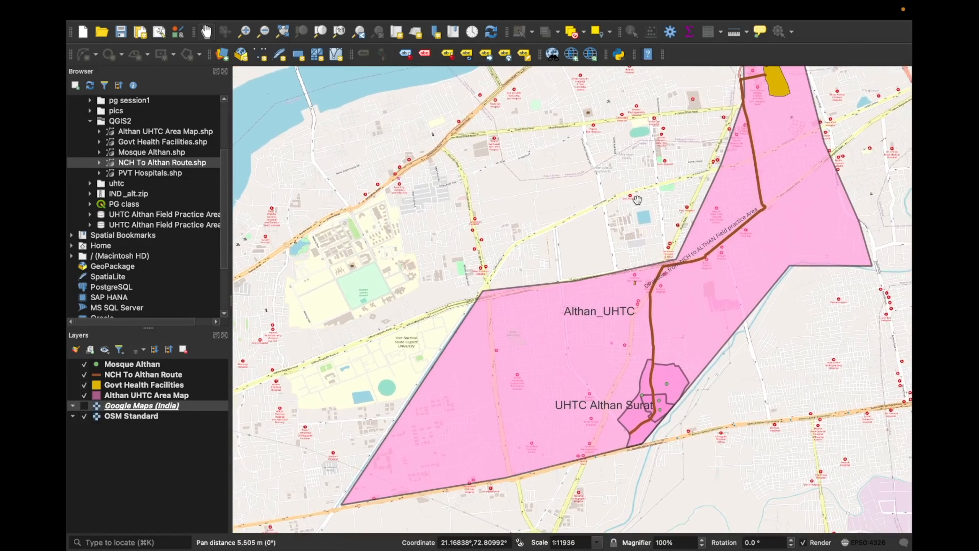
pyautogui.moveTo(637, 202); pyautogui.dragTo(630, 210)
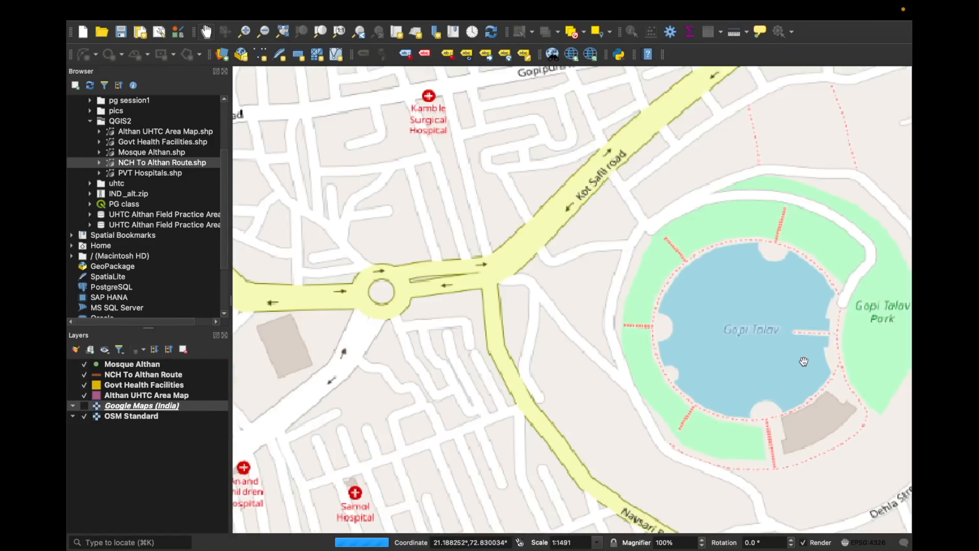
pyautogui.moveTo(864, 480); pyautogui.dragTo(771, 409)
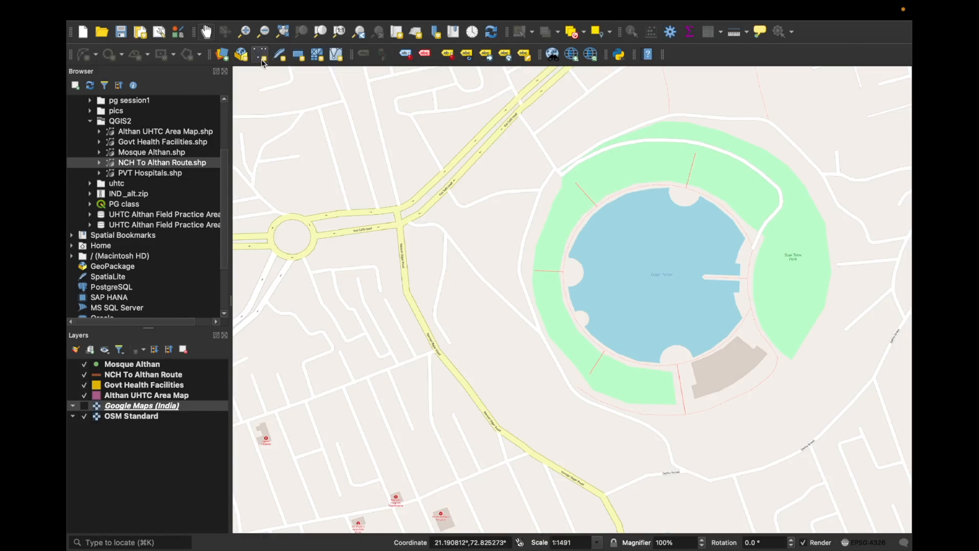
# Start the creation of a new shapefile layer
pyautogui.click(261, 58)
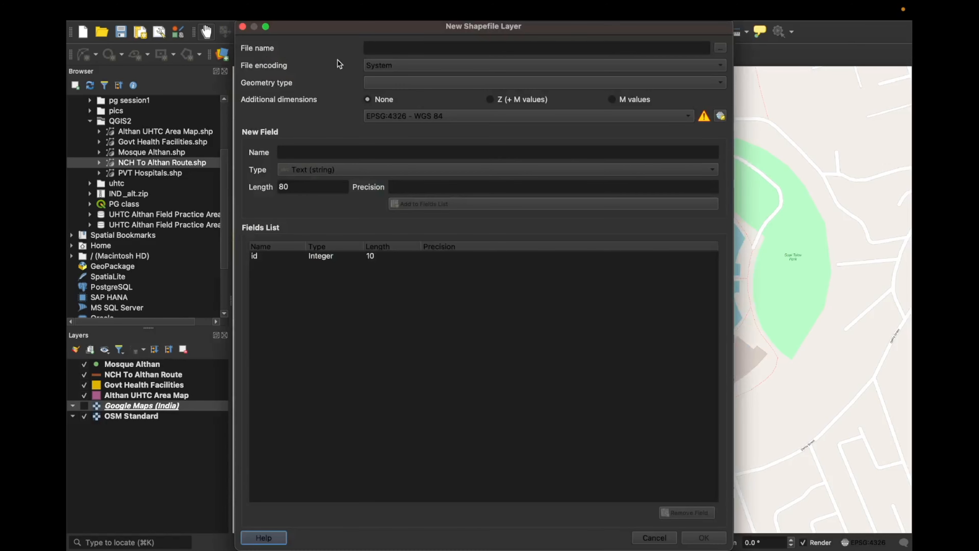
pyautogui.click(243, 27)
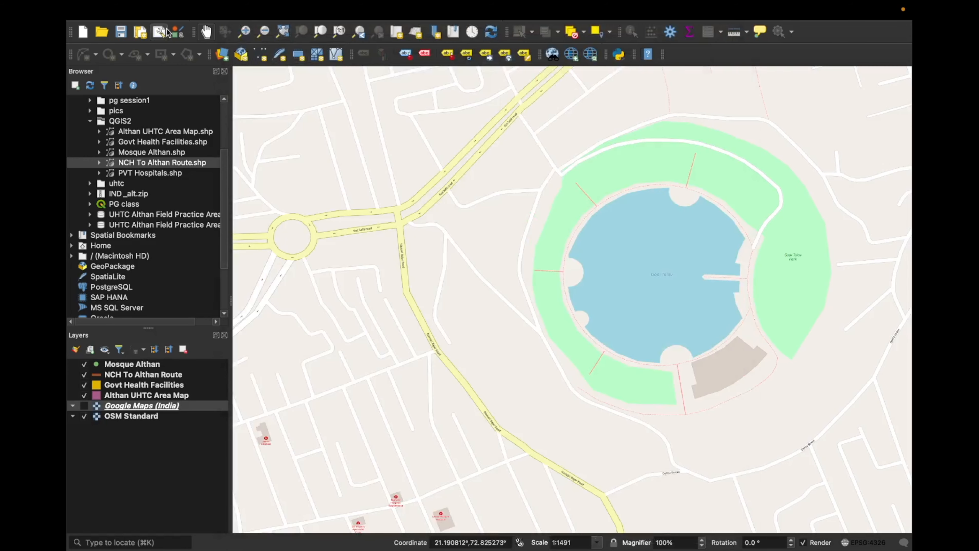
pyautogui.moveTo(150, 16)
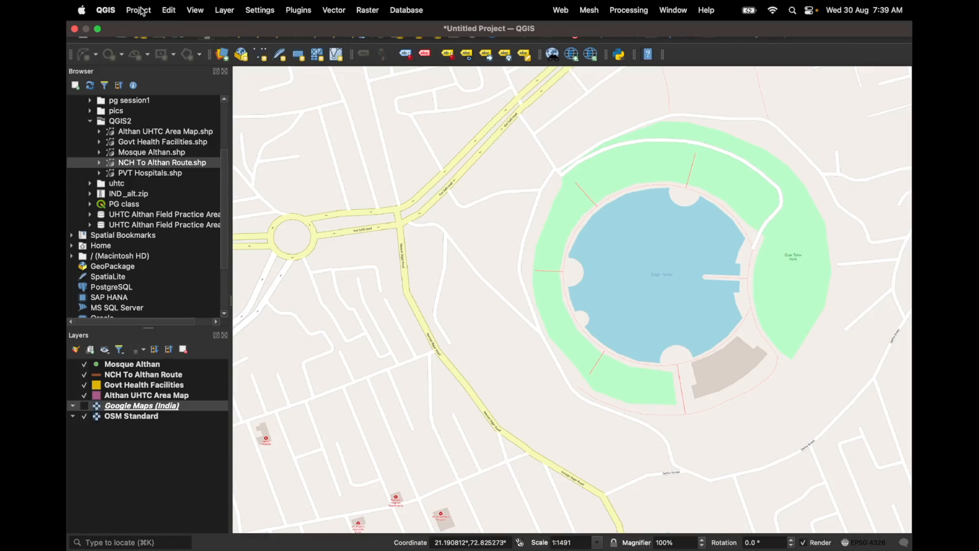
pyautogui.click(224, 11)
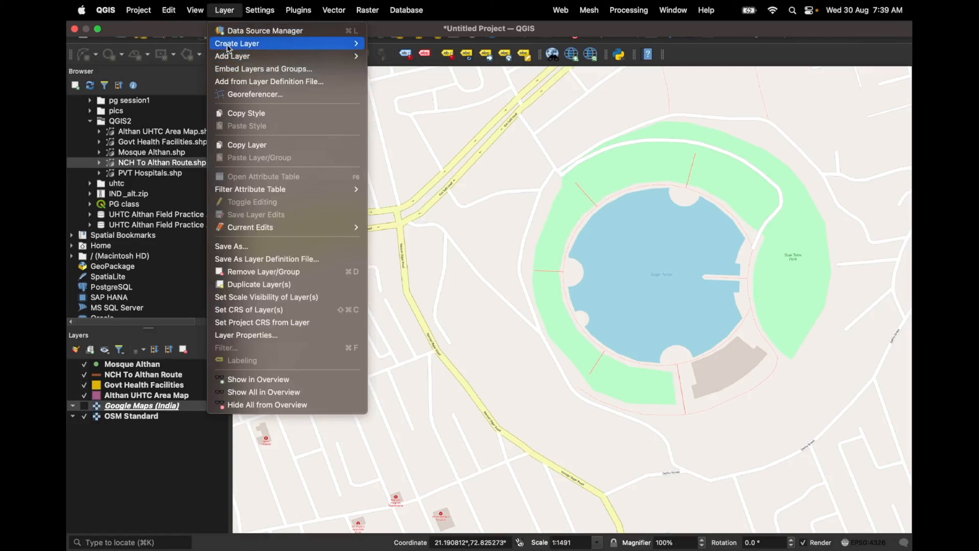
pyautogui.moveTo(242, 57)
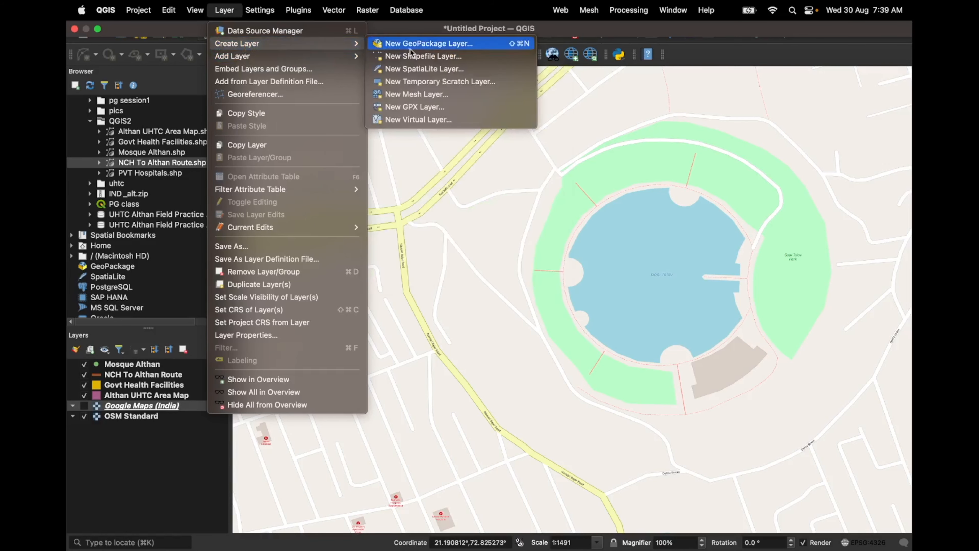
pyautogui.click(426, 57)
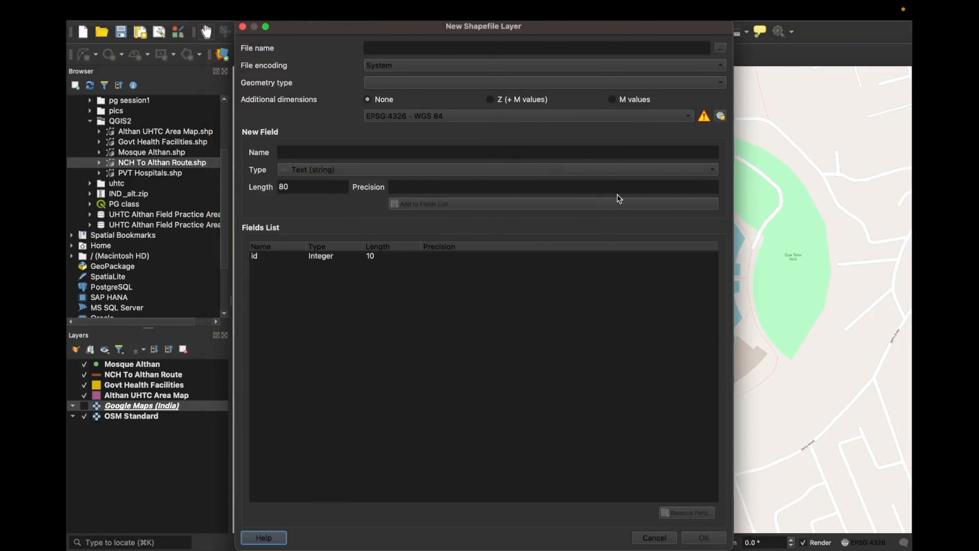
# Name the new shapefile "Gopi Lake" and save it in the QGIS2 folder inside Q-GIS on the external drive
pyautogui.click(720, 49)
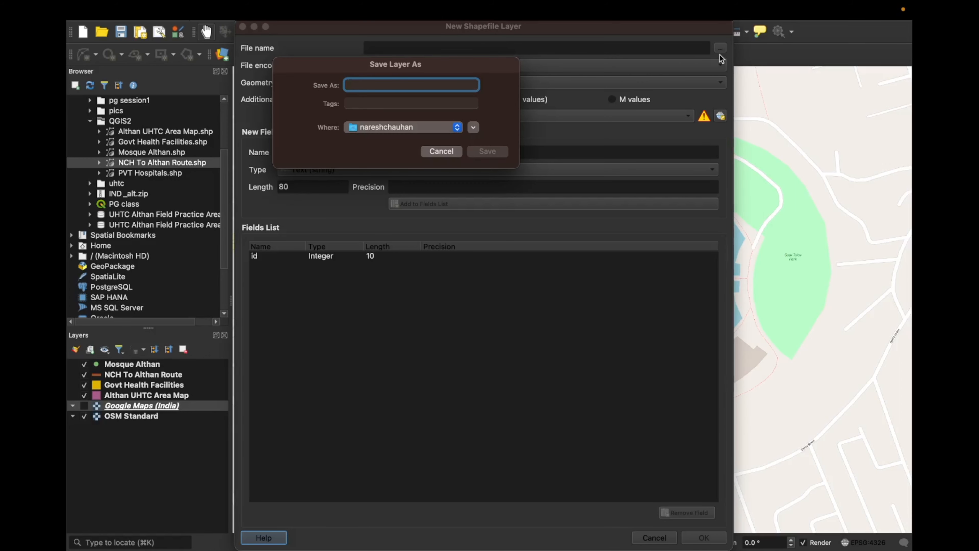
pyautogui.click(450, 152)
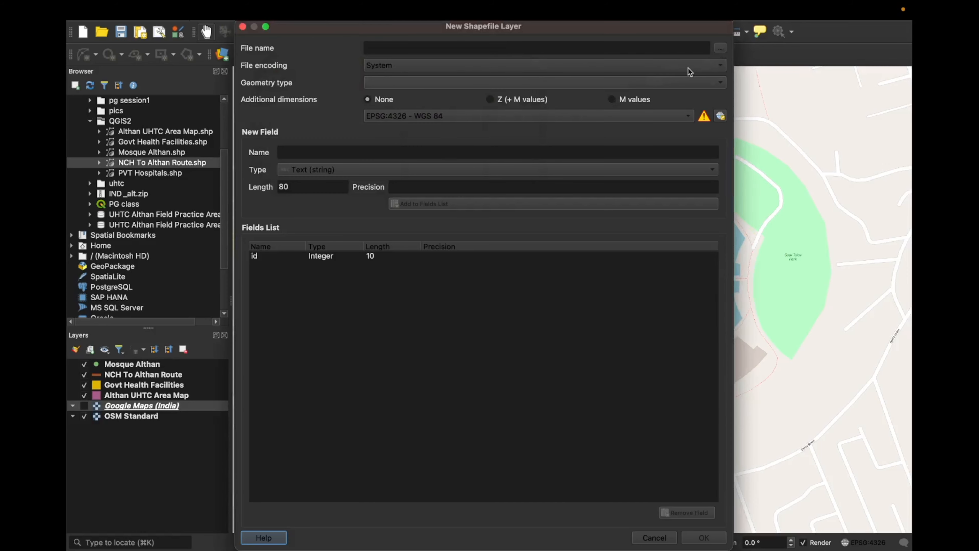
pyautogui.click(720, 48)
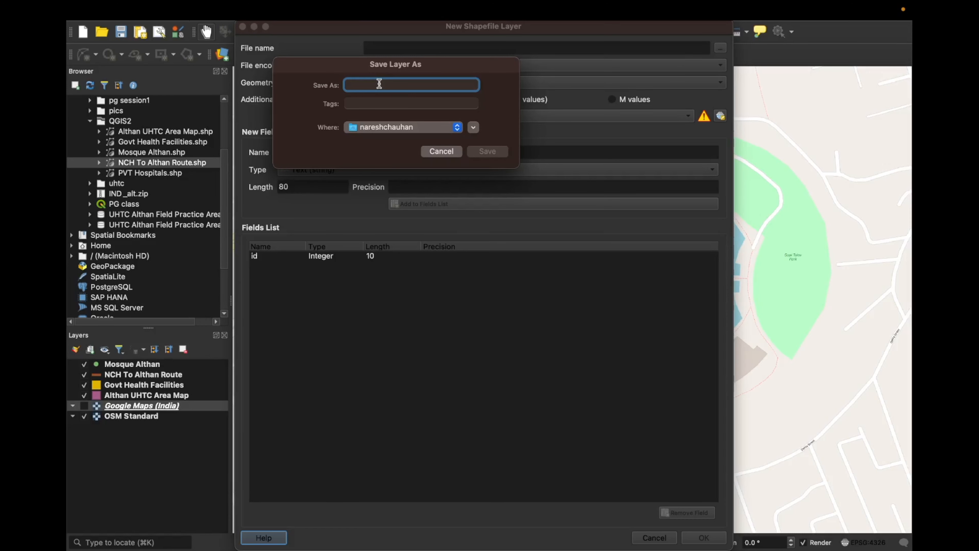
pyautogui.write('Lake')
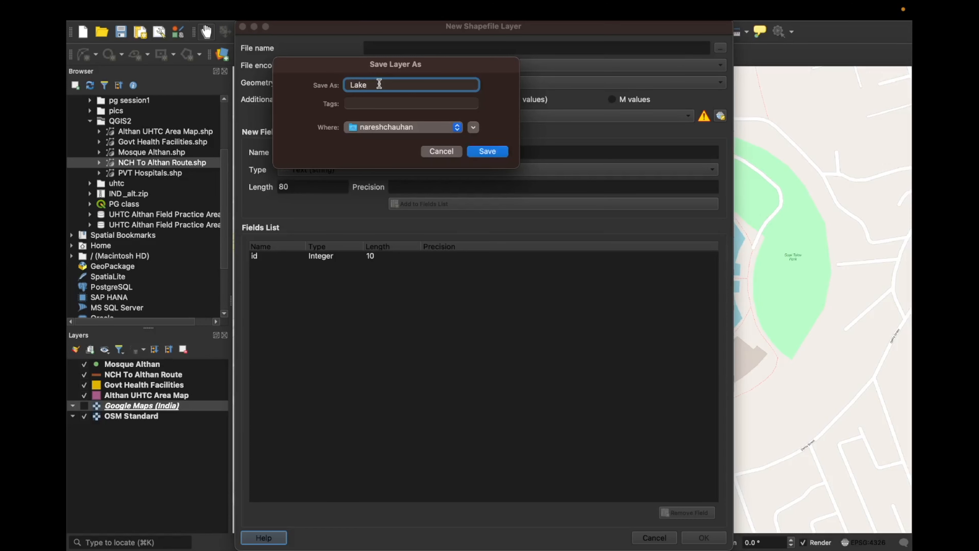
pyautogui.write('Gopi')
pyautogui.click(397, 128)
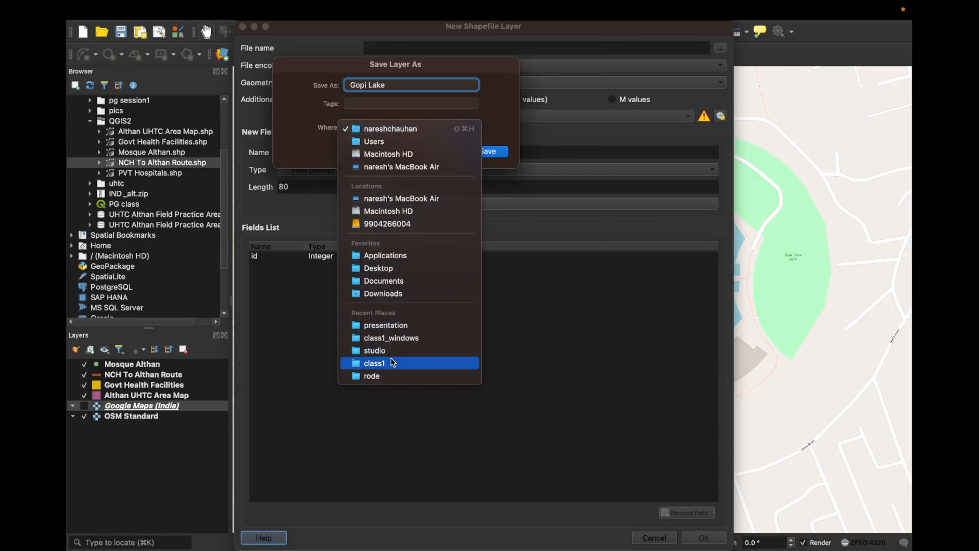
pyautogui.click(407, 280)
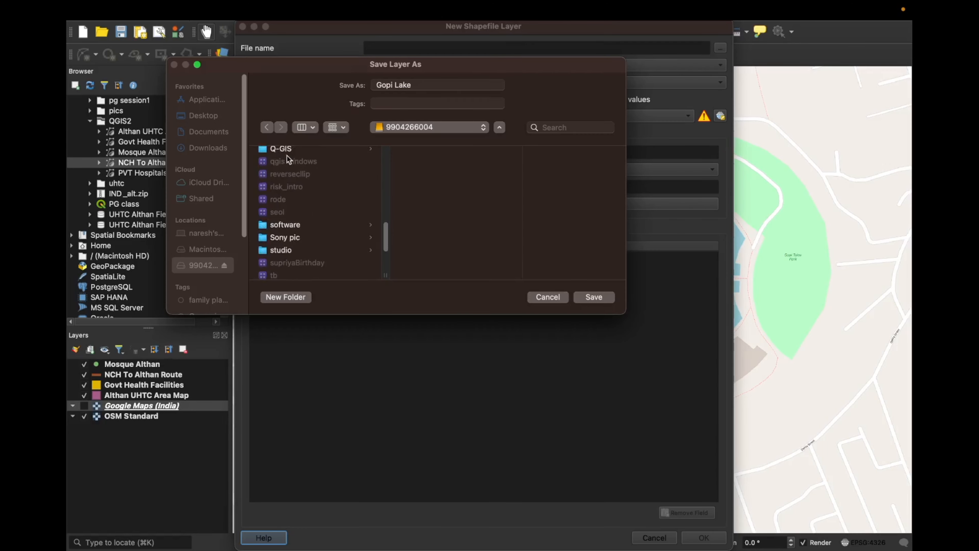
pyautogui.click(286, 153)
pyautogui.click(424, 231)
pyautogui.click(593, 298)
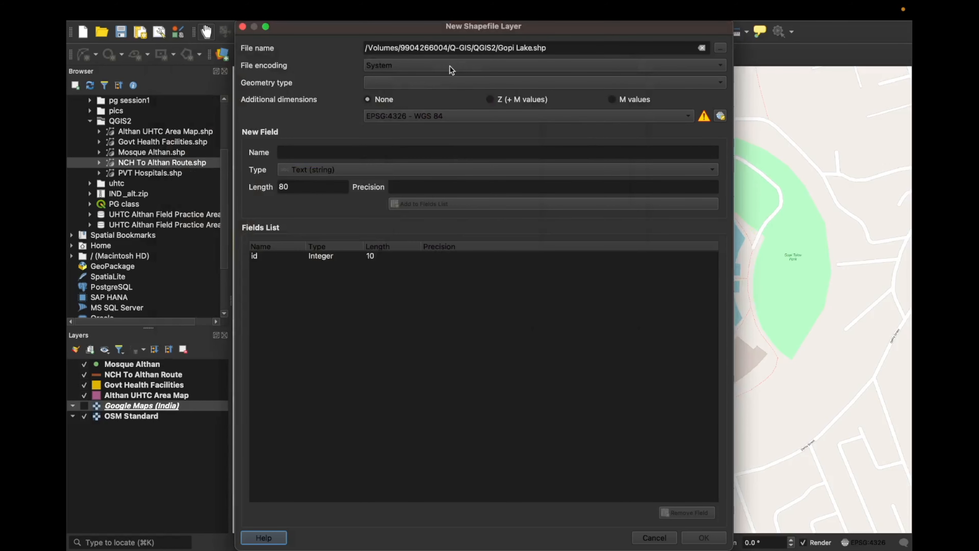
# Set the Gopi Lake shapefile's file encoding to UTF-8 and its geometry type to Polygon
pyautogui.click(438, 67)
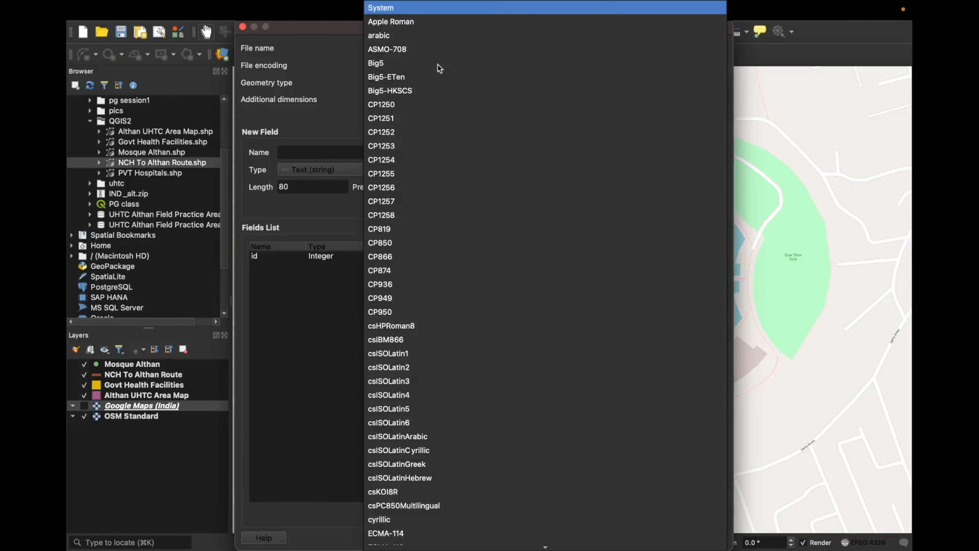
pyautogui.scroll(-13, 437, 293)
pyautogui.scroll(-20, 437, 293)
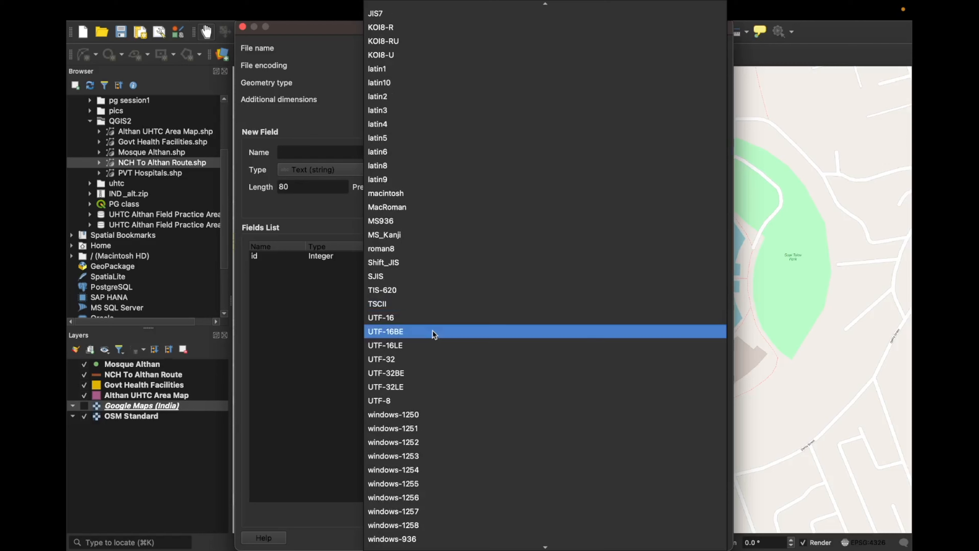
pyautogui.click(407, 397)
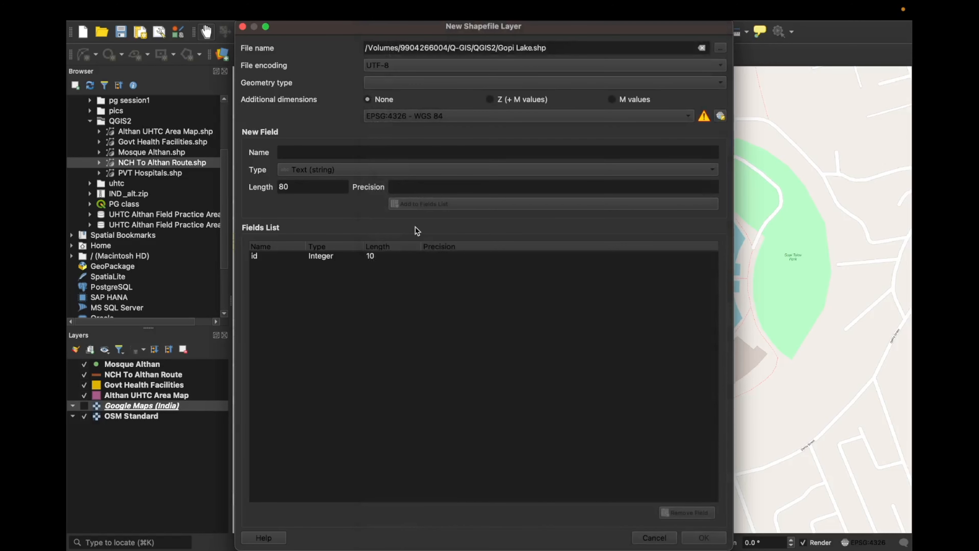
pyautogui.click(367, 86)
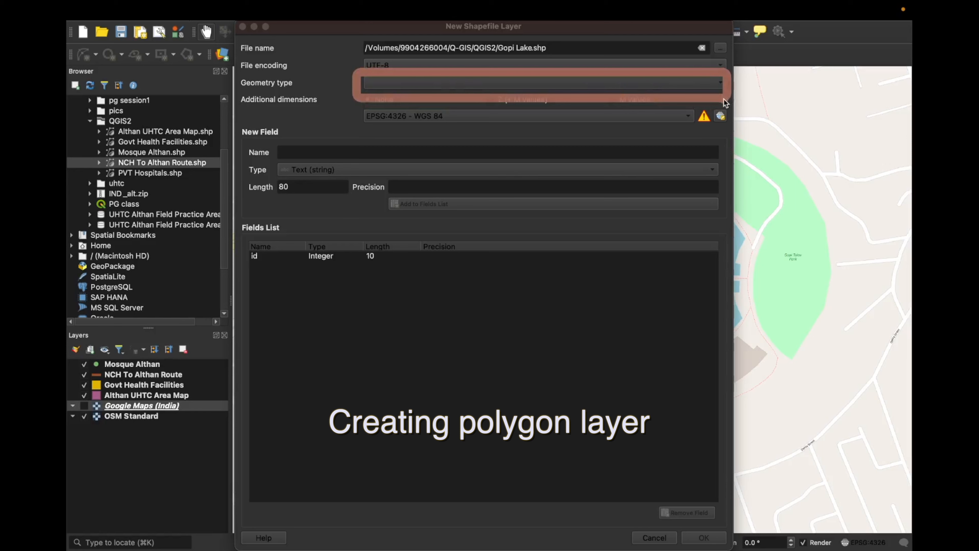
pyautogui.click(716, 84)
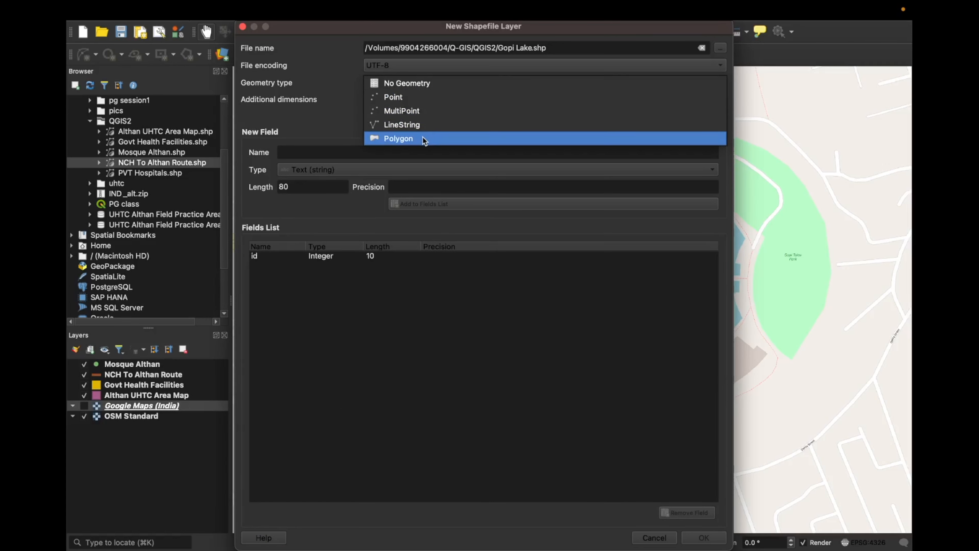
pyautogui.click(410, 142)
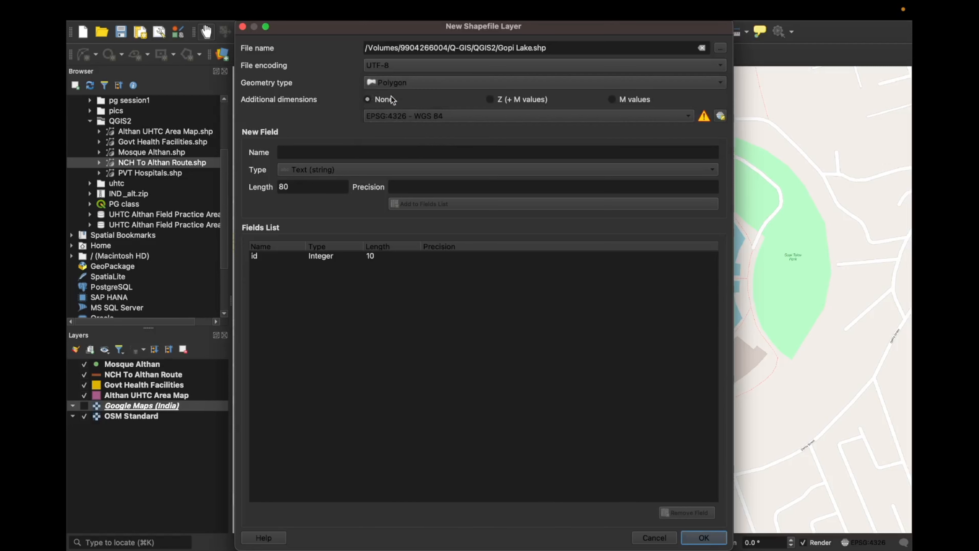
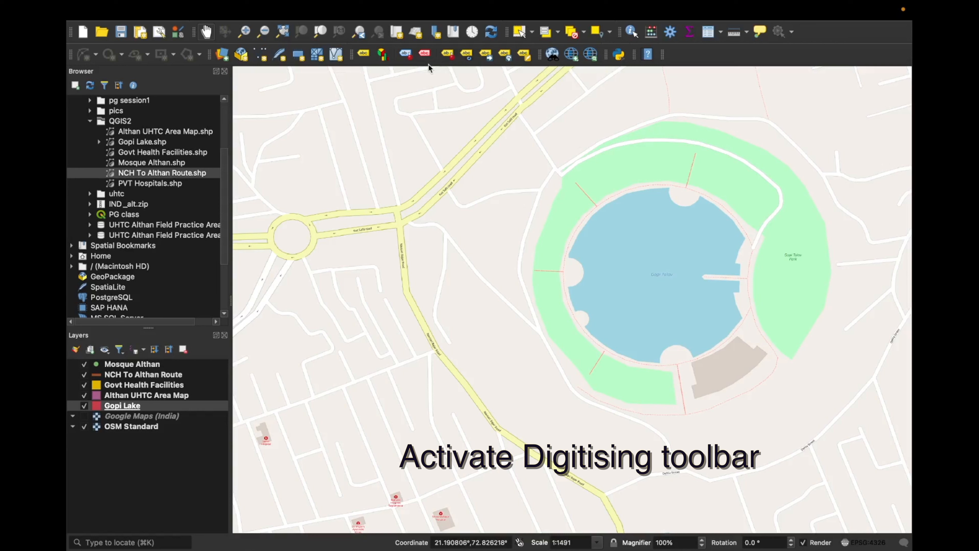
# Enable the Digitizing Toolbar
pyautogui.rightClick(689, 54)
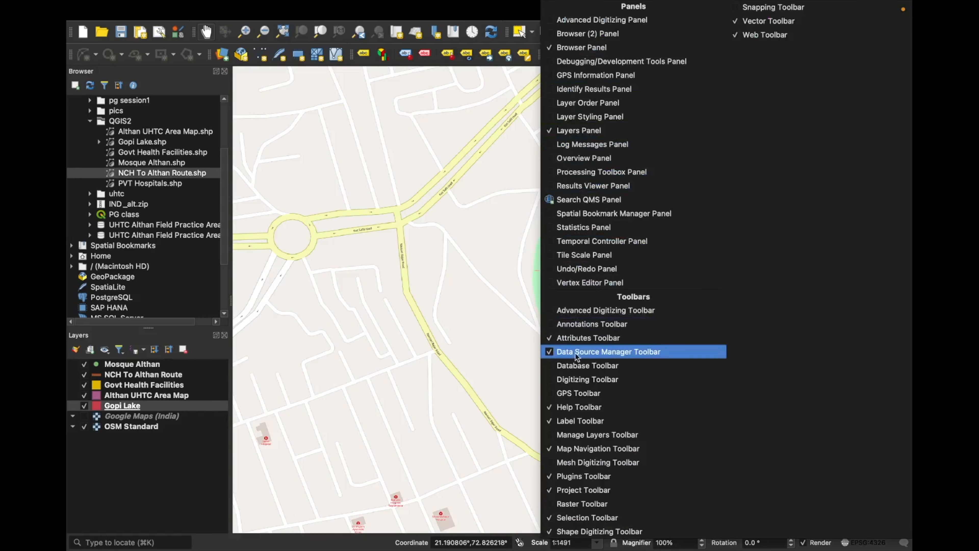
pyautogui.click(550, 380)
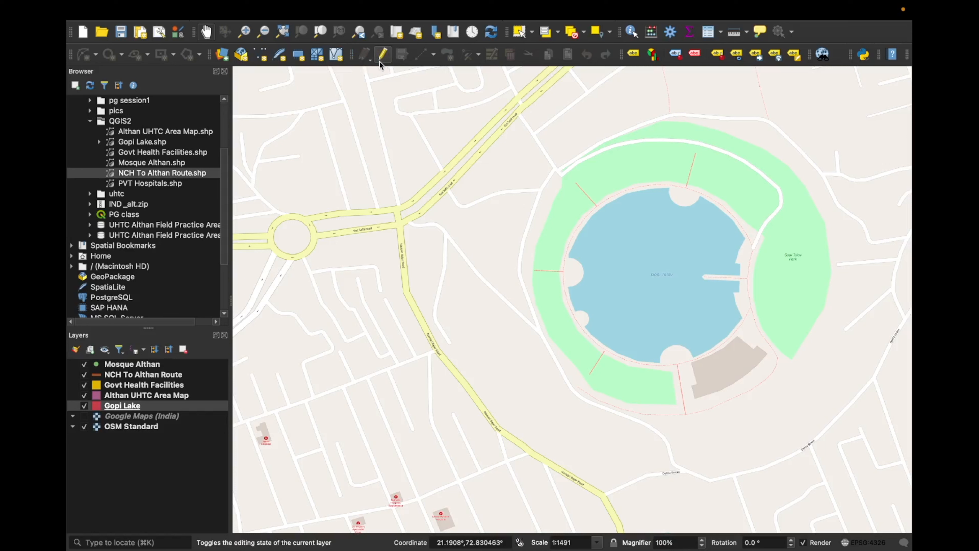
# Toggle the Gopi Lake layer's editing mode on and off, leaving it off
pyautogui.moveTo(385, 82); pyautogui.dragTo(384, 59)
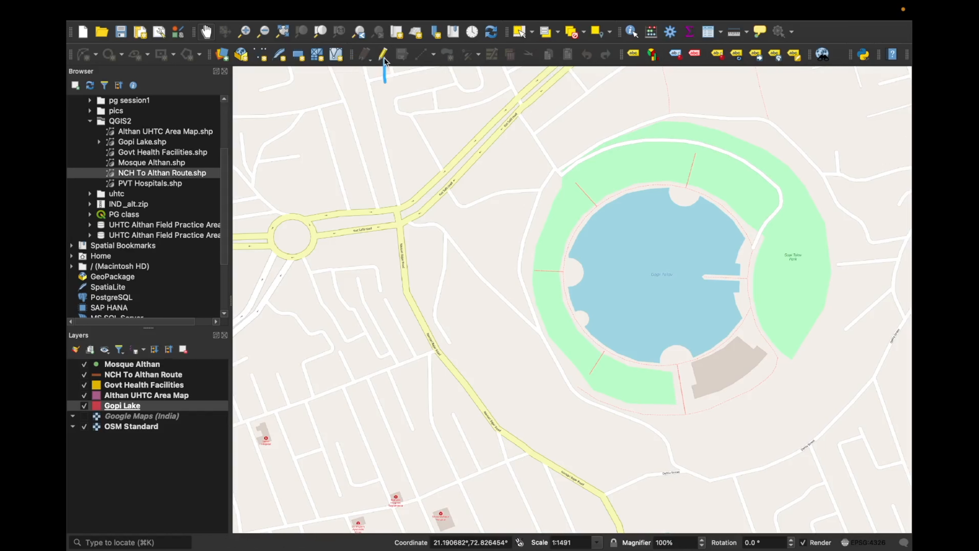
pyautogui.click(383, 57)
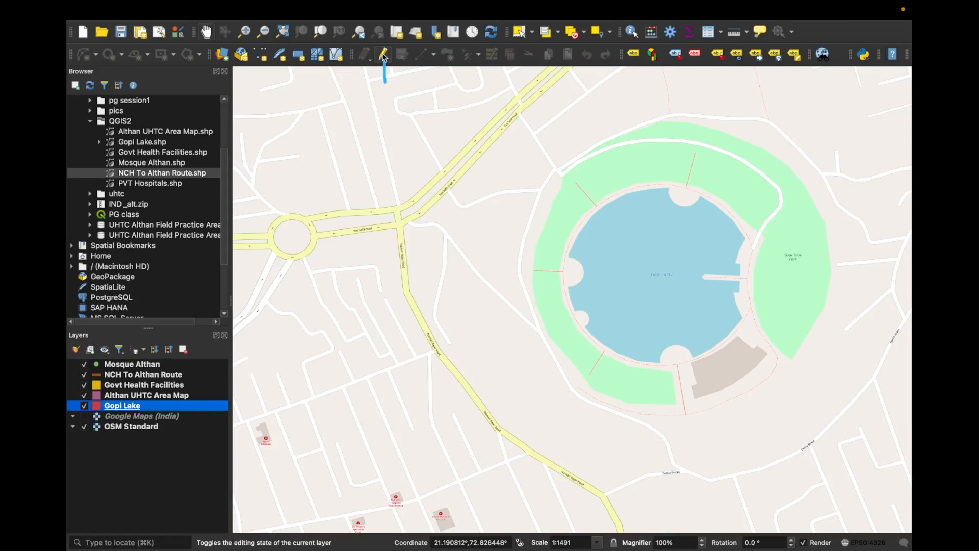
pyautogui.click(383, 57)
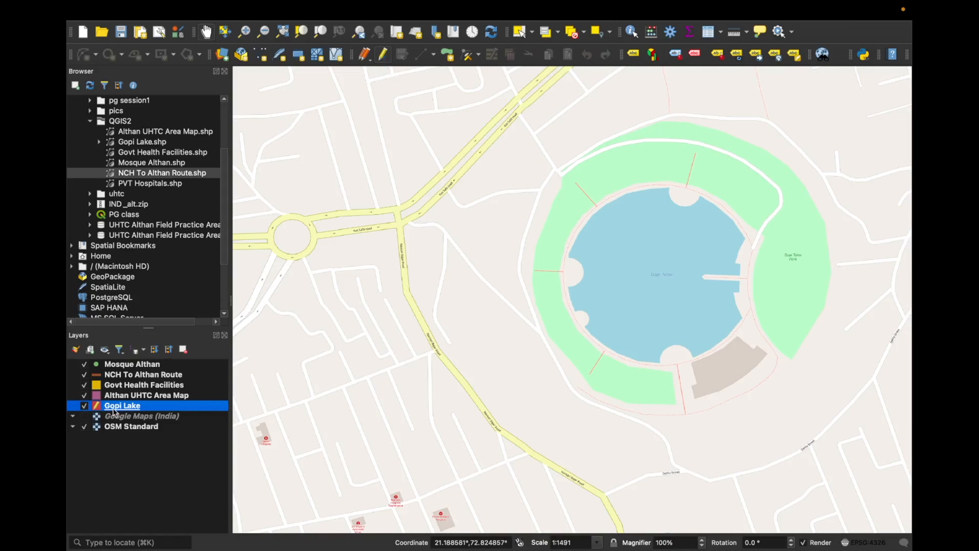
pyautogui.click(382, 57)
pyautogui.click(382, 57)
pyautogui.click(385, 61)
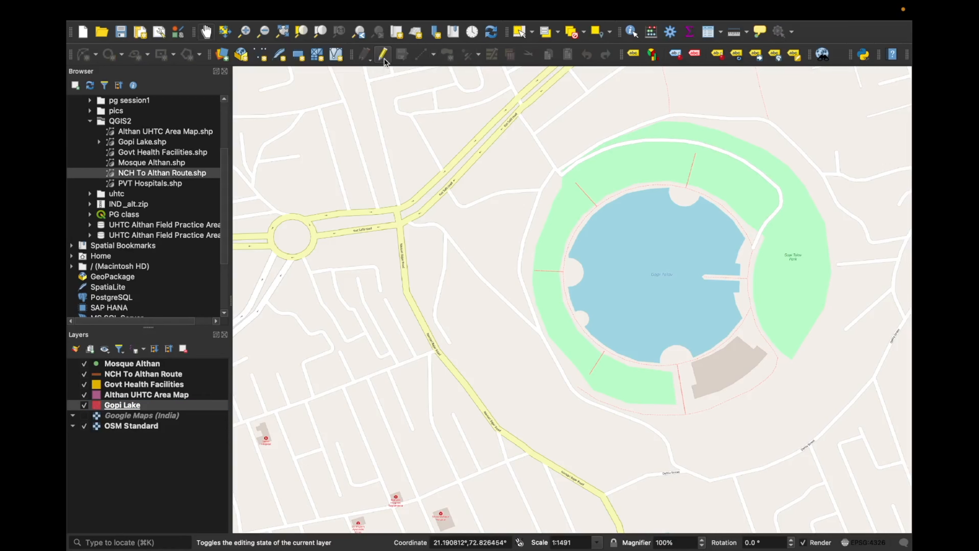
pyautogui.click(383, 58)
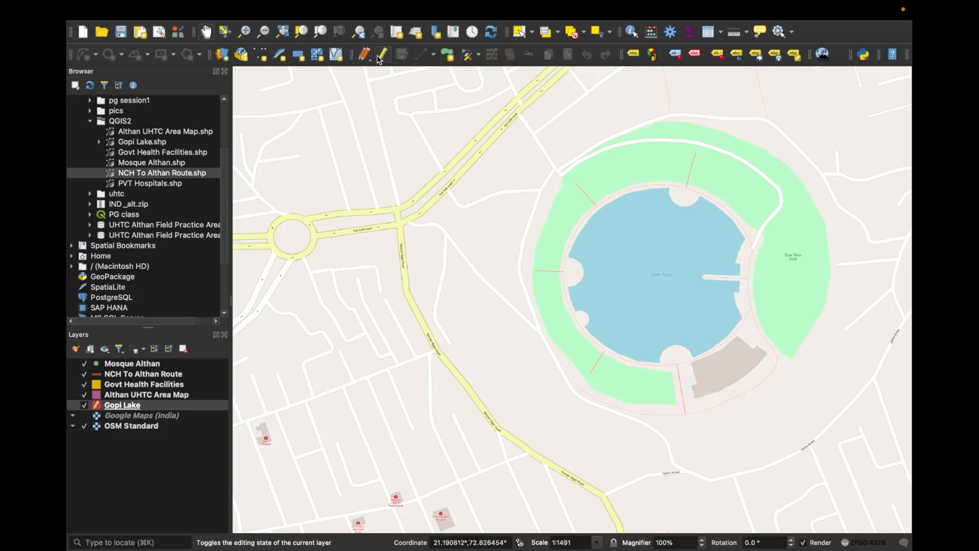
pyautogui.click(383, 56)
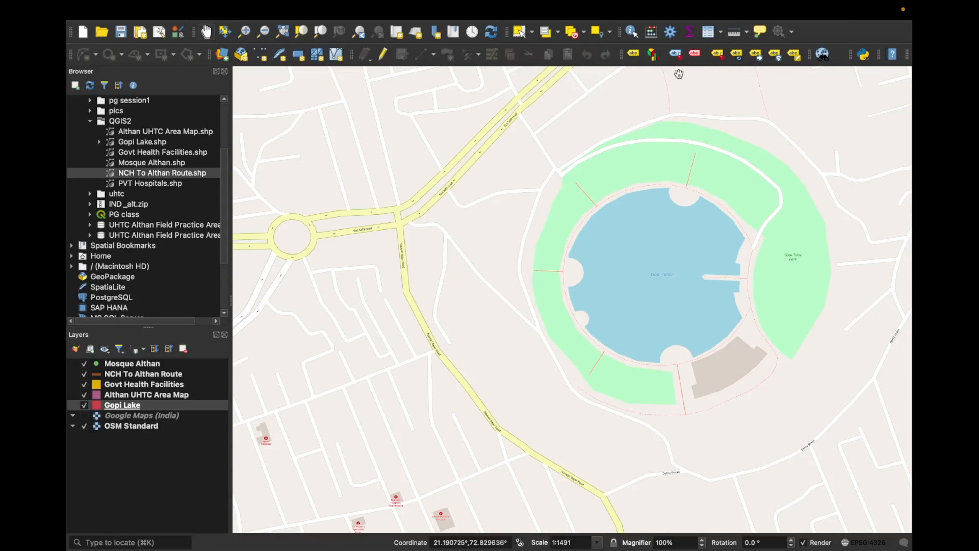
# Look up the Digitizing Toolbar entry in the lists of available panels and toolbars
pyautogui.rightClick(831, 35)
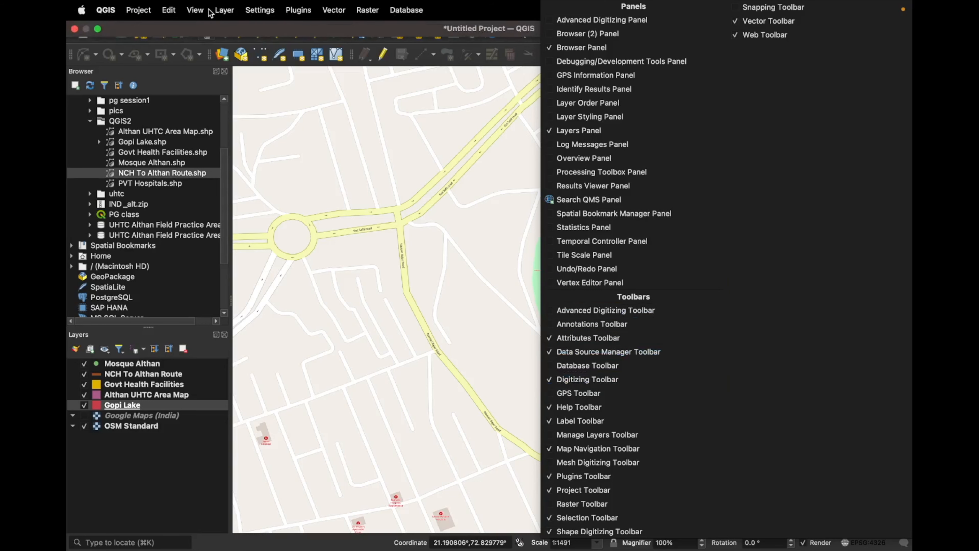
pyautogui.click(195, 10)
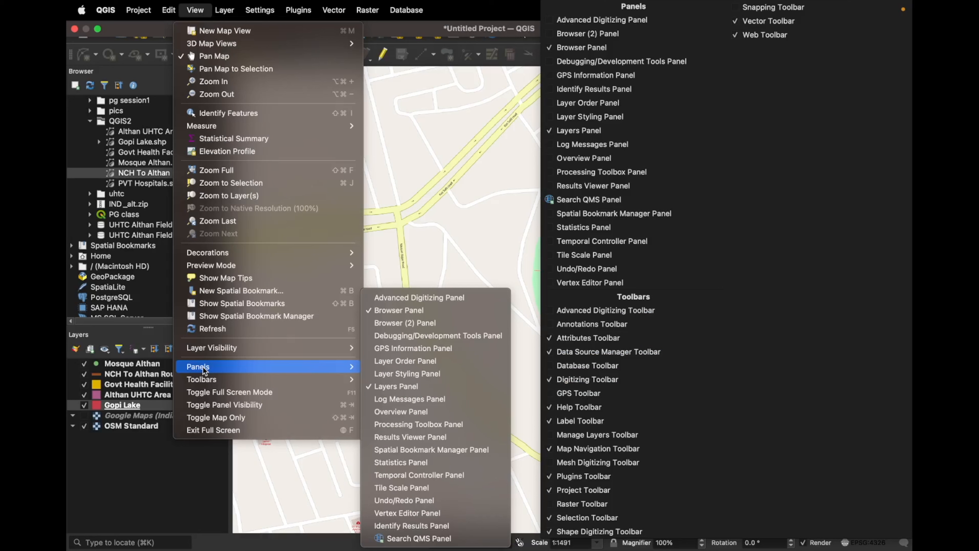
pyautogui.moveTo(223, 380)
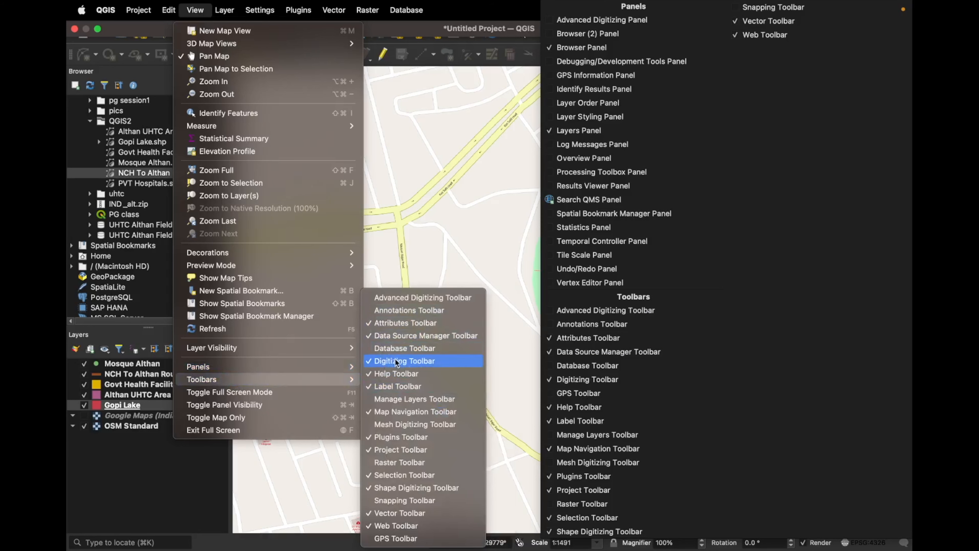
# Turn on editing for the Gopi Lake layer and activate the Add Polygon Feature tool
pyautogui.click(380, 364)
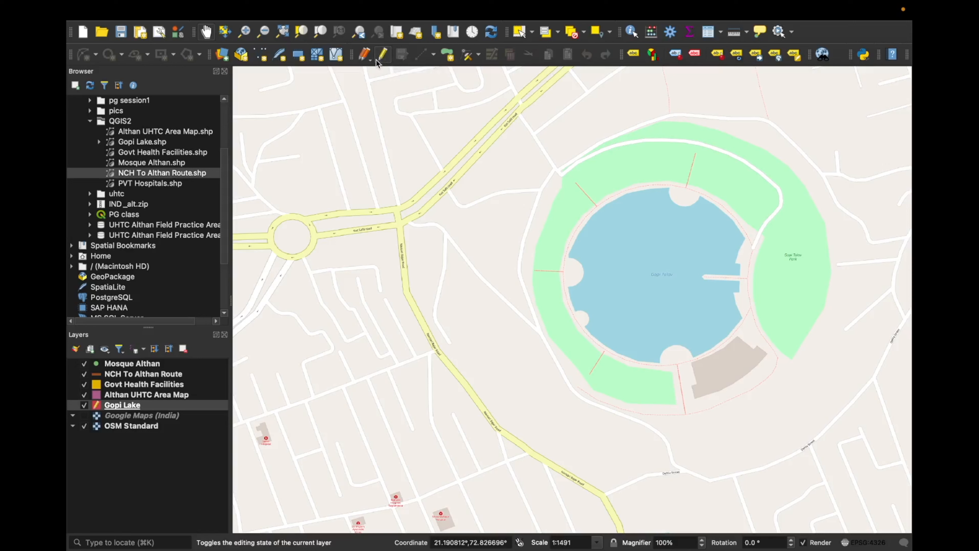
pyautogui.click(383, 57)
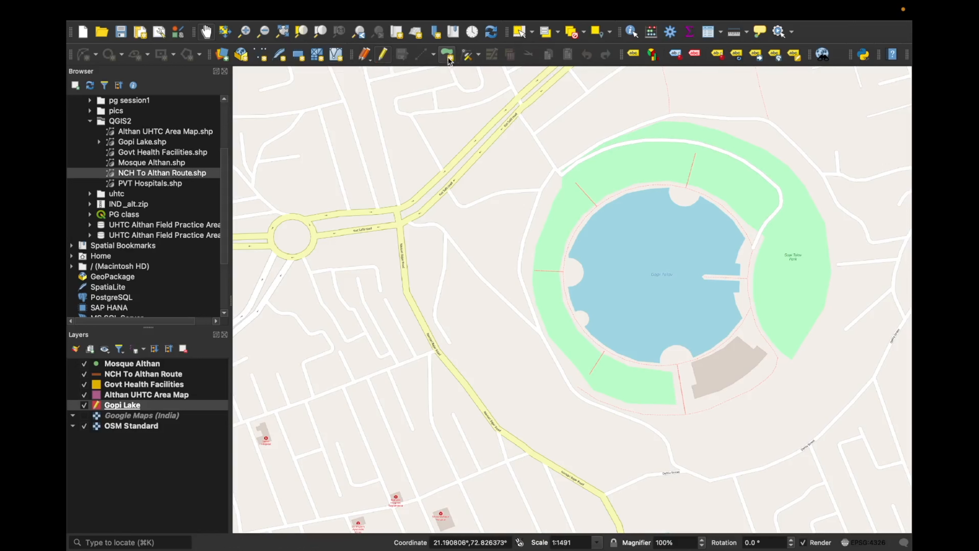
pyautogui.click(367, 59)
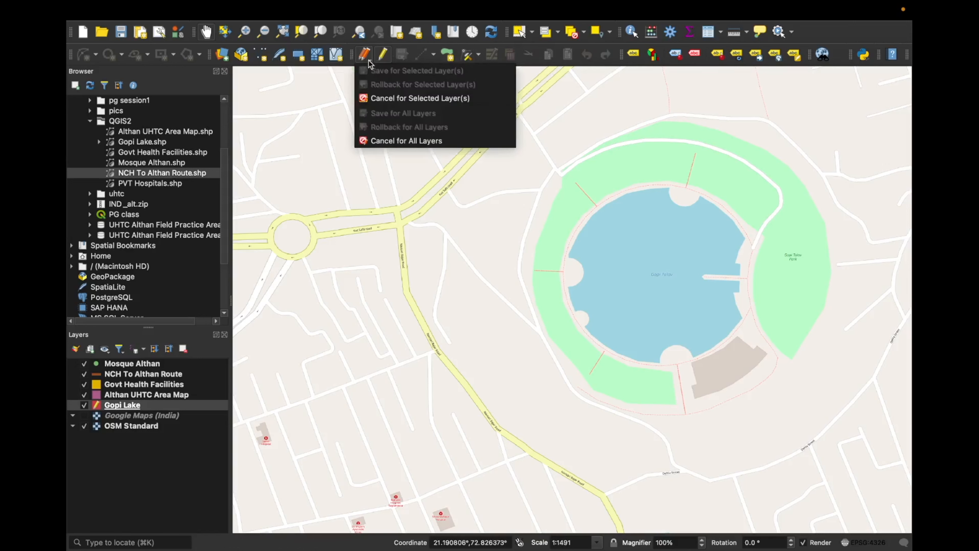
pyautogui.click(447, 56)
pyautogui.click(447, 55)
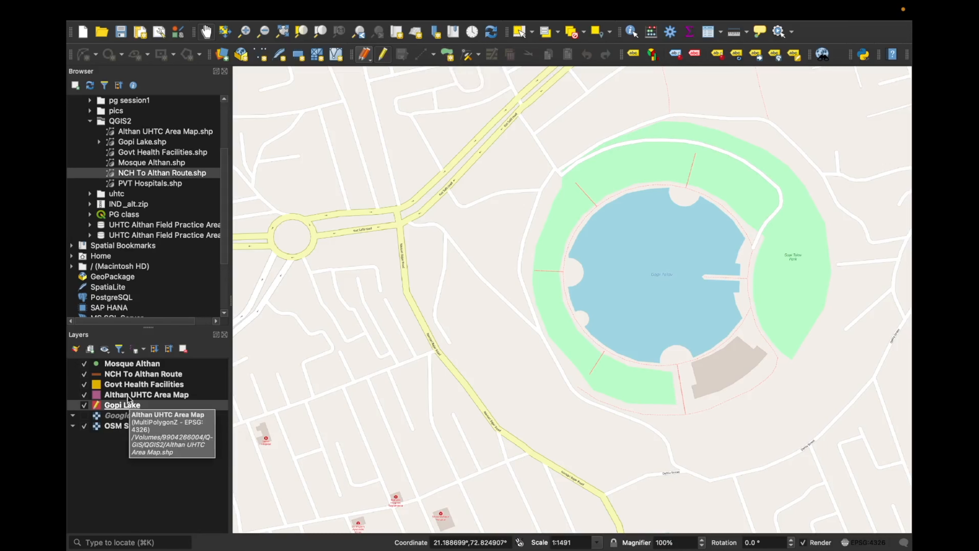
pyautogui.click(448, 55)
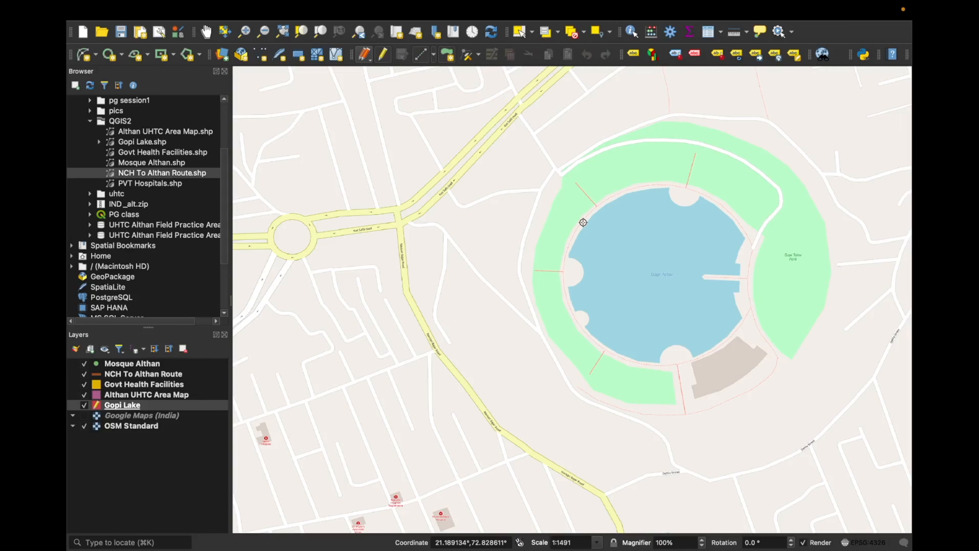
# Digitize a polygon tracing the outline of the lake on the OSM basemap, following its shoreline notches and jetty
pyautogui.click(584, 222)
pyautogui.click(600, 206)
pyautogui.click(627, 195)
pyautogui.click(668, 188)
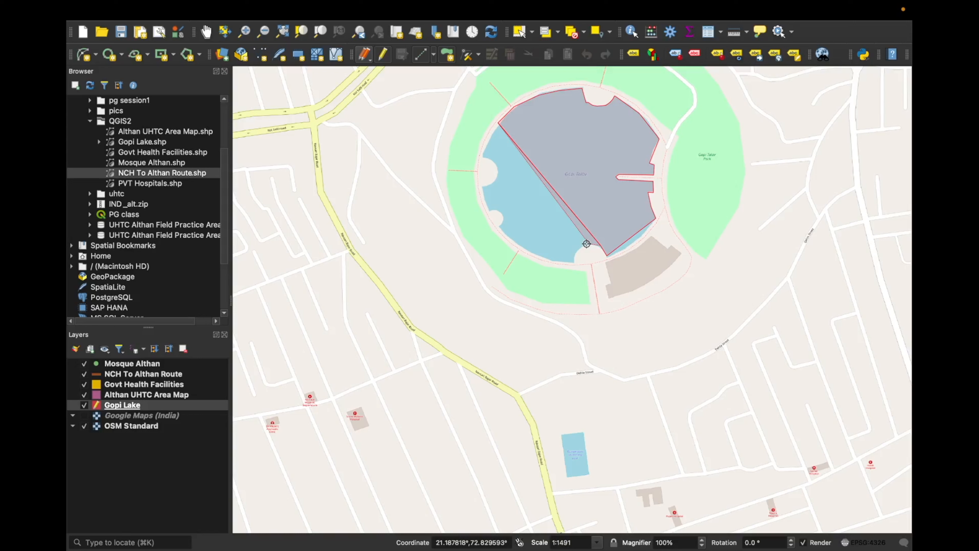
pyautogui.rightClick(494, 227)
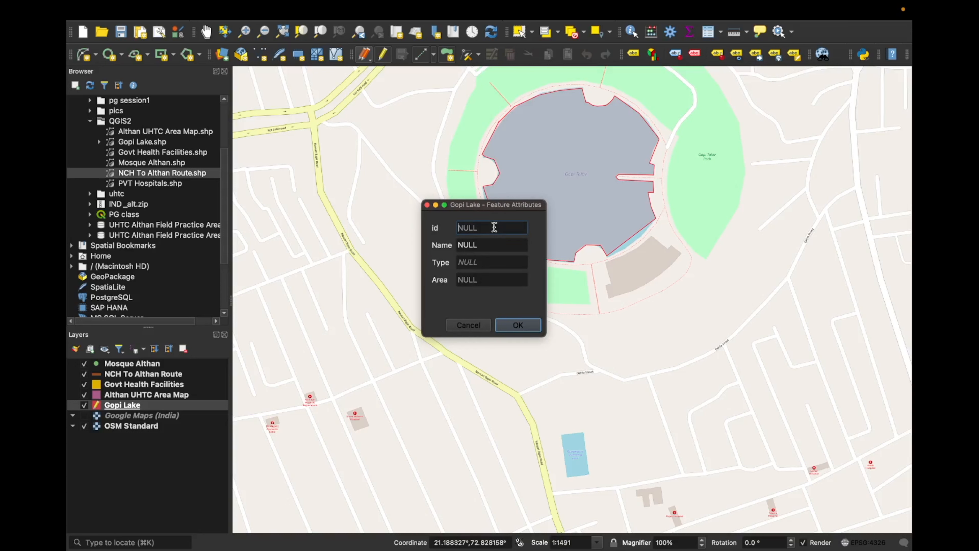
# Give the lake polygon id 1, Name gopilake, Type civic and Area 200.20, and save the Gopi Lake layer edits
pyautogui.write('1')
pyautogui.click(488, 245)
pyautogui.write('gopil')
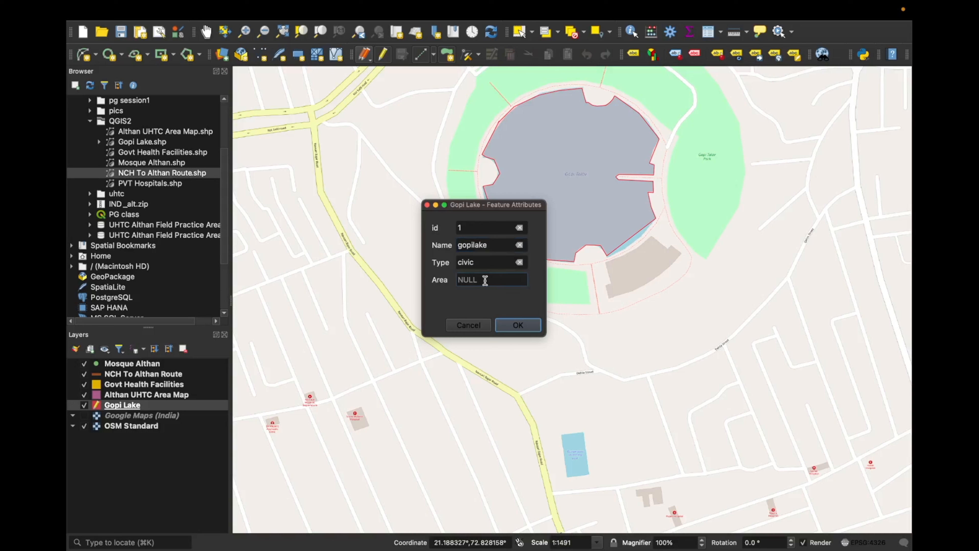
pyautogui.write('200.20')
pyautogui.press('Return')
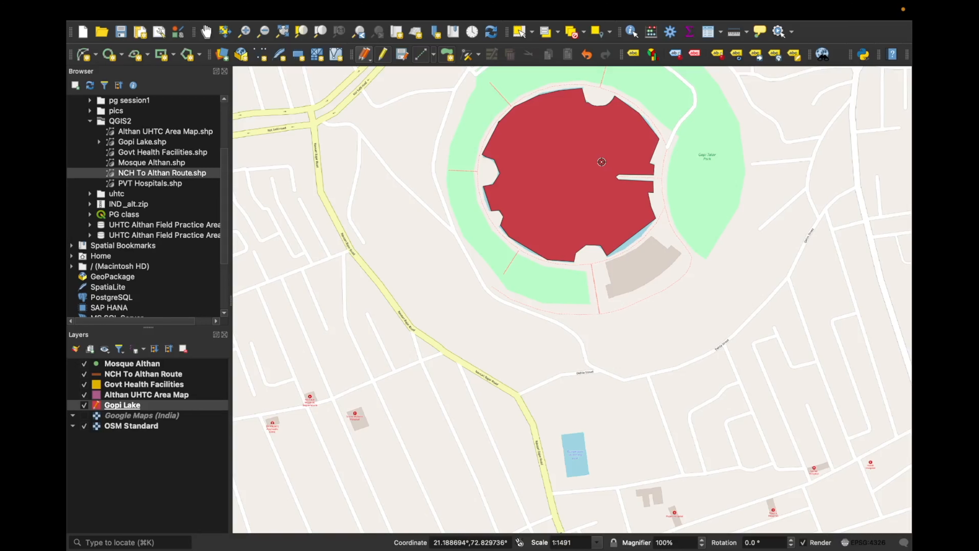
pyautogui.click(382, 54)
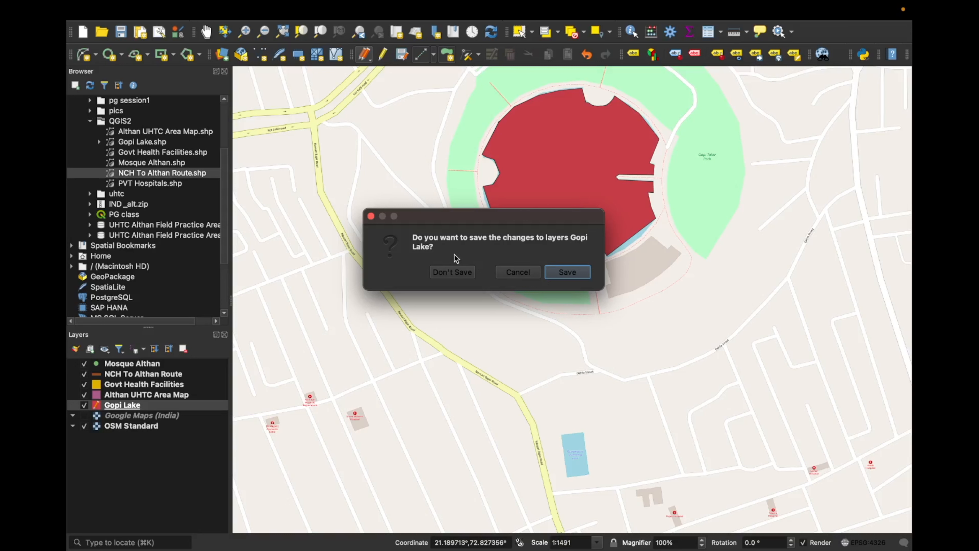
pyautogui.click(565, 272)
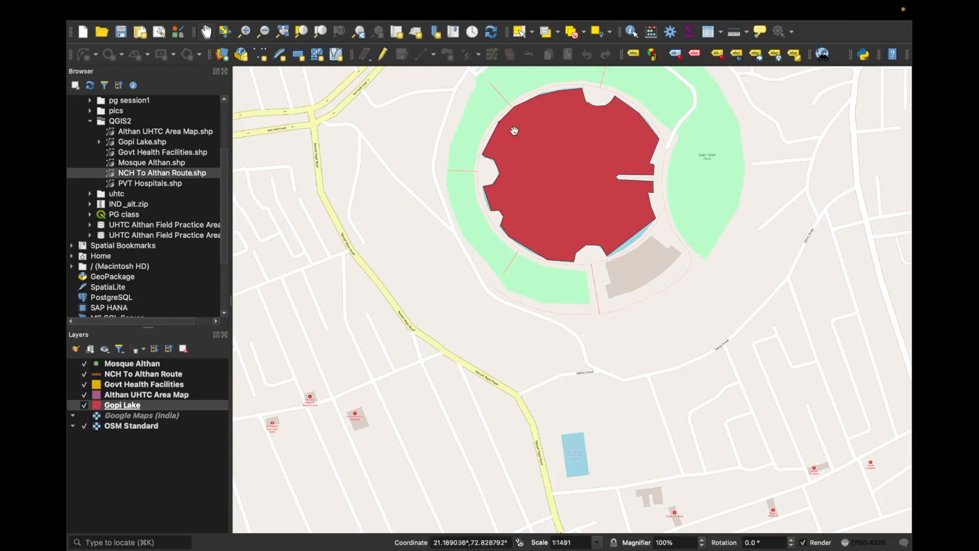
# Put the Gopi Lake layer back into editing mode and activate the Vertex tool for correcting its polygon
pyautogui.scroll(1, 483, 159)
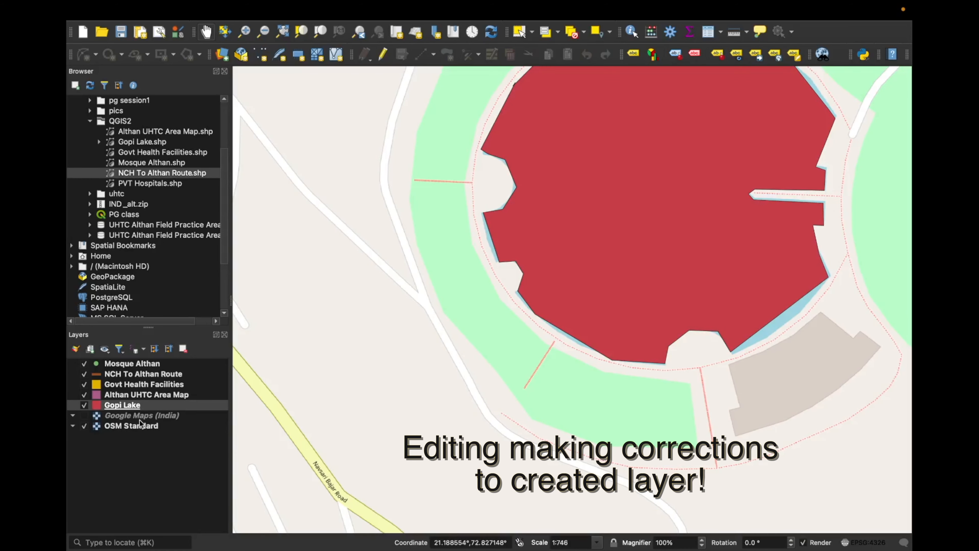
pyautogui.click(135, 394)
pyautogui.click(127, 407)
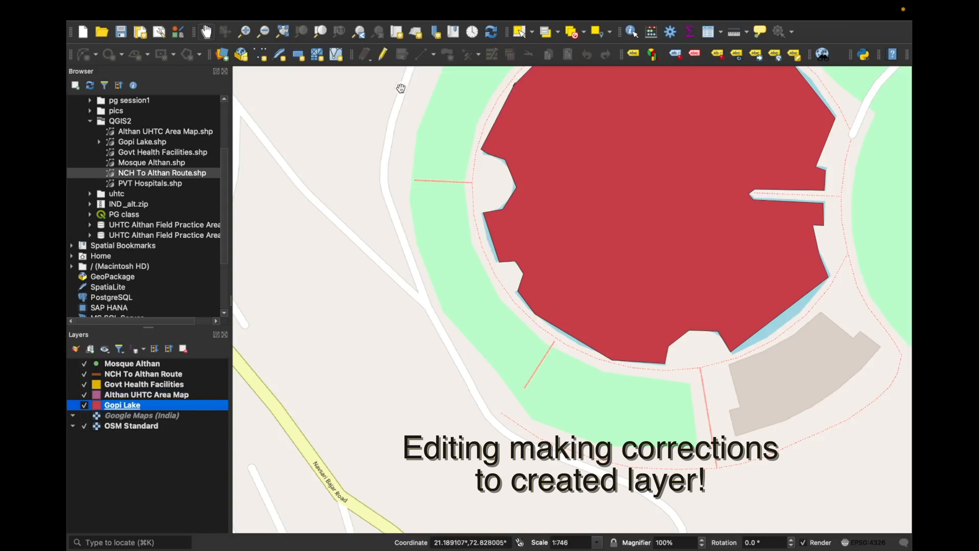
pyautogui.click(383, 56)
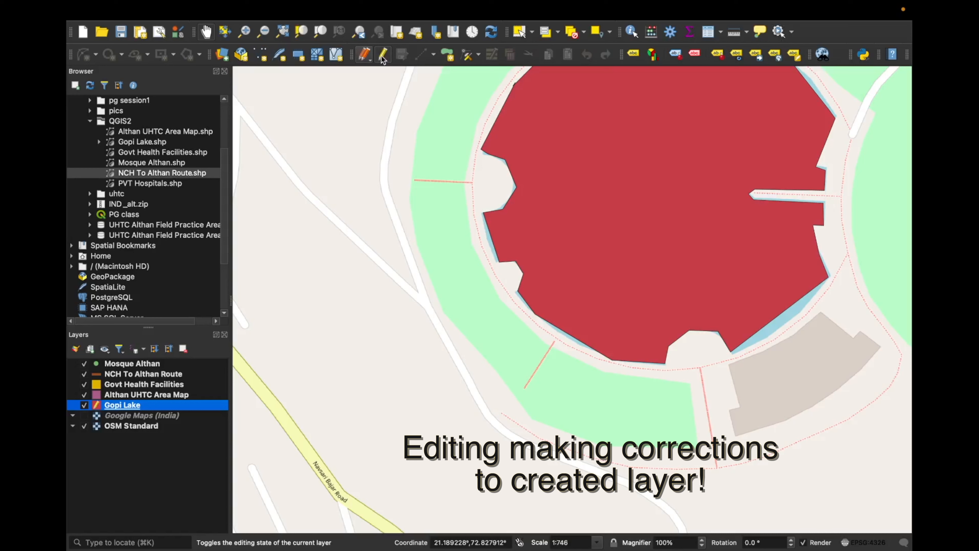
pyautogui.click(478, 58)
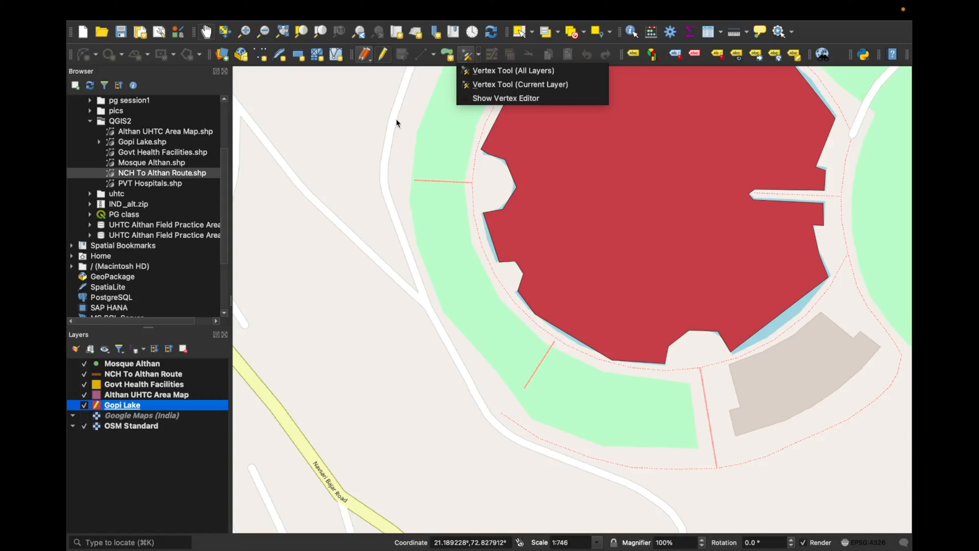
pyautogui.click(387, 99)
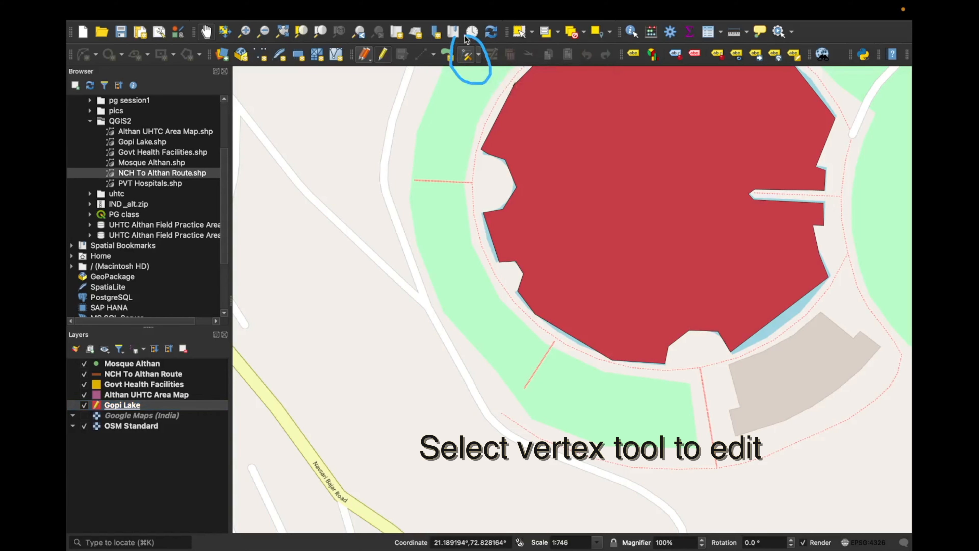
pyautogui.click(467, 56)
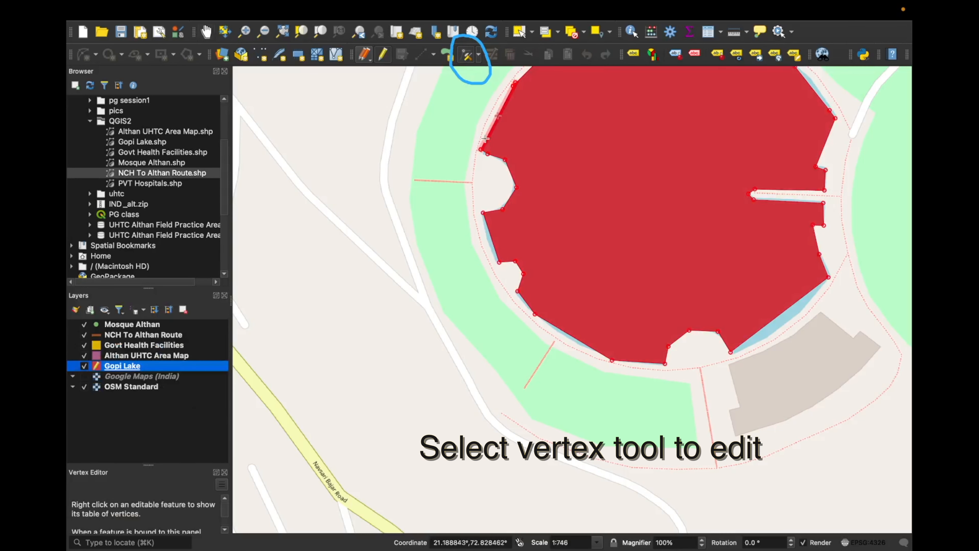
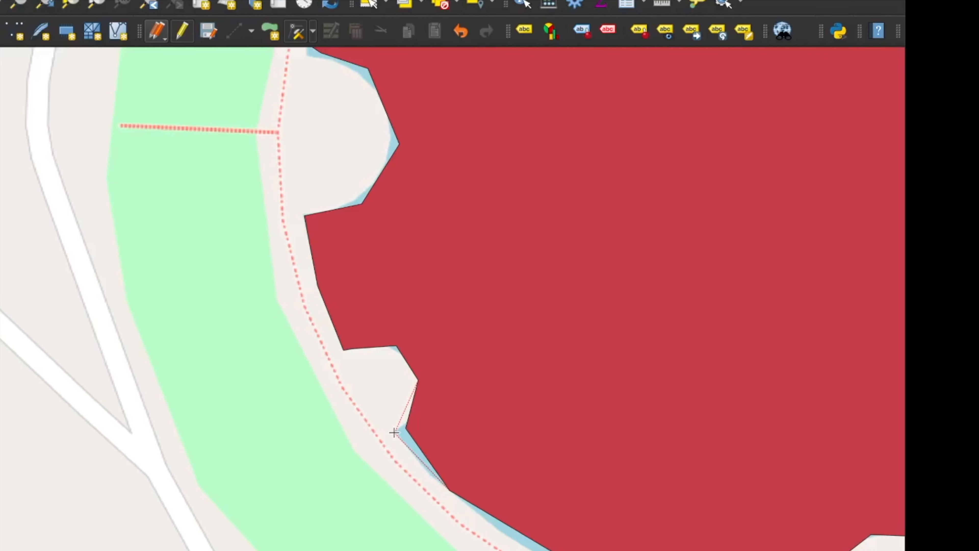
# Move the lake polygon's vertices around the western shoreline notches to match the basemap, and save the layer edits
pyautogui.click(407, 429)
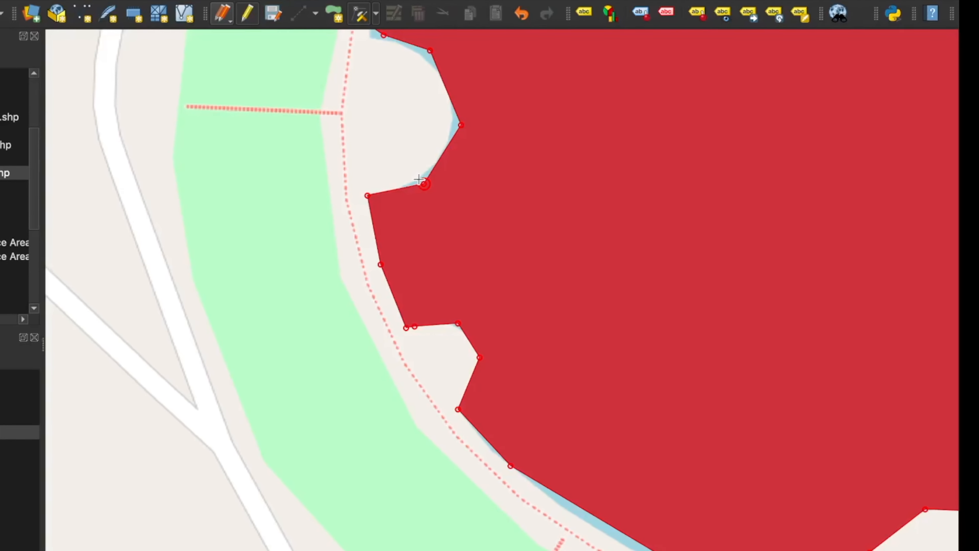
pyautogui.click(419, 184)
pyautogui.click(415, 181)
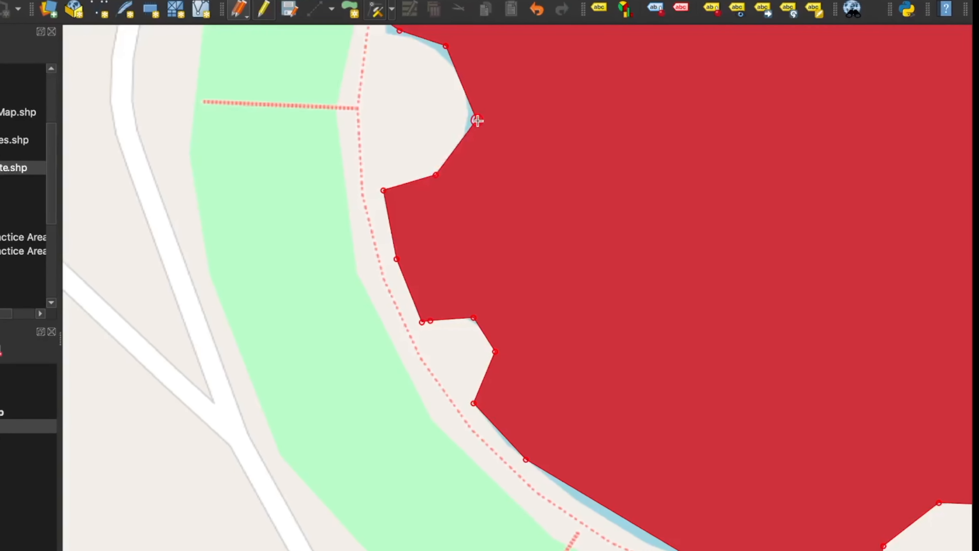
pyautogui.click(489, 117)
pyautogui.click(479, 116)
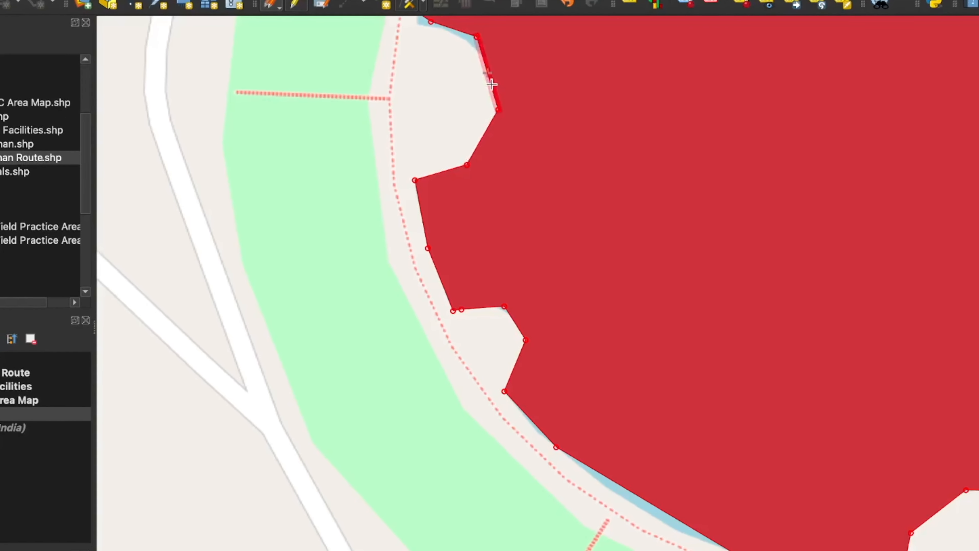
pyautogui.click(489, 33)
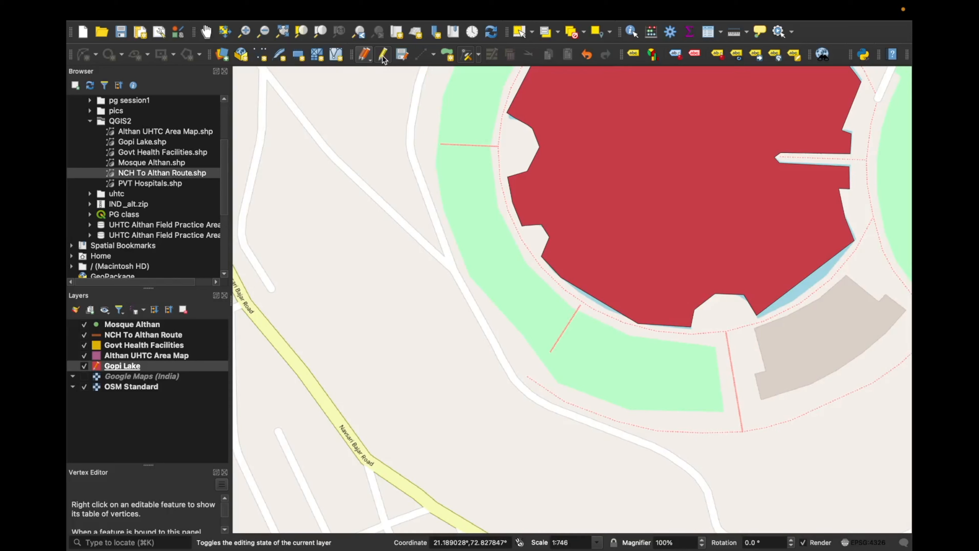
pyautogui.click(383, 55)
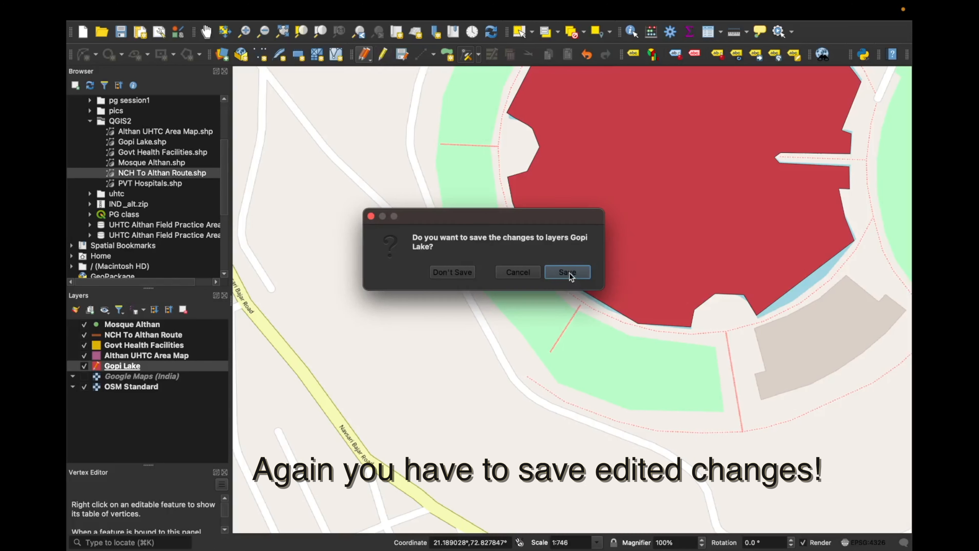
pyautogui.click(568, 272)
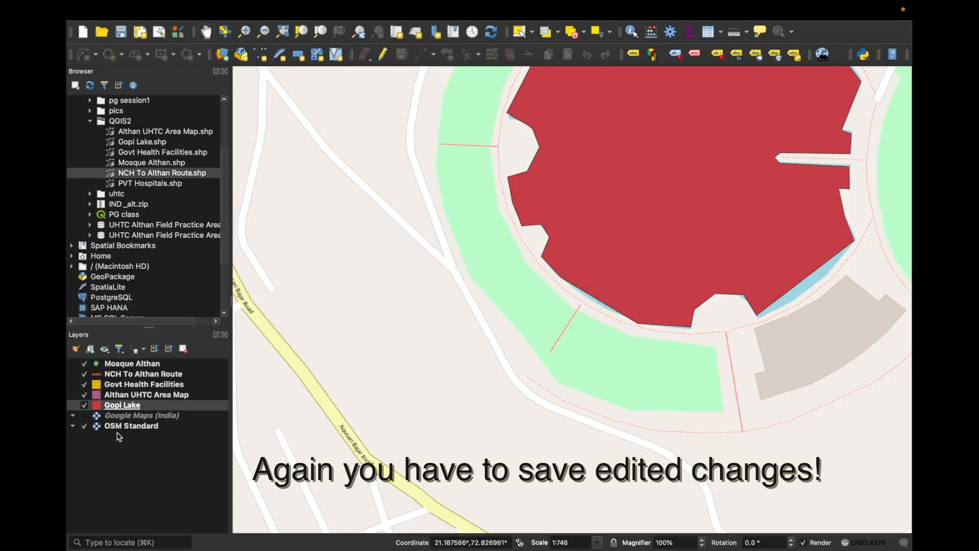
# Put the Govt Health Facilities layer into editing mode and activate the Vertex tool on it
pyautogui.click(135, 384)
pyautogui.click(131, 364)
pyautogui.click(132, 375)
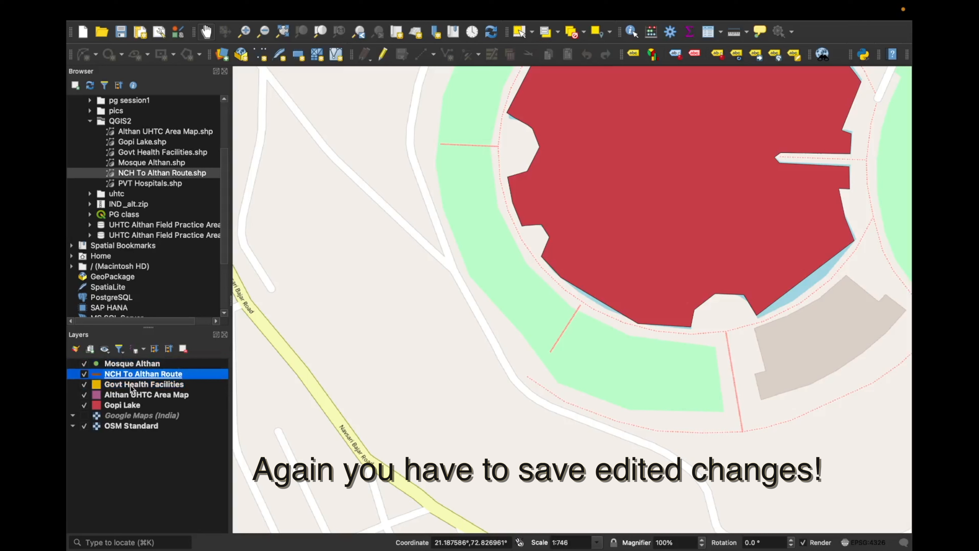
pyautogui.click(131, 386)
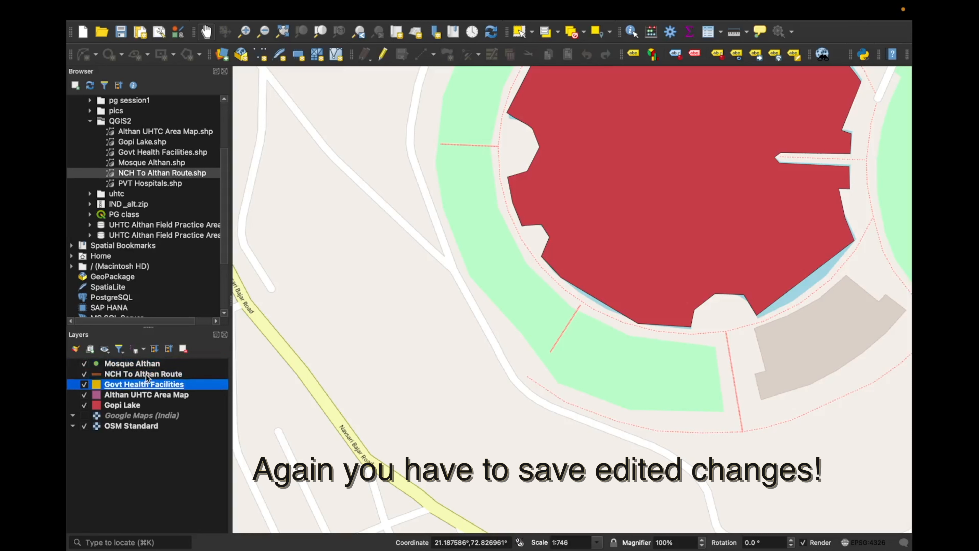
pyautogui.rightClick(141, 389)
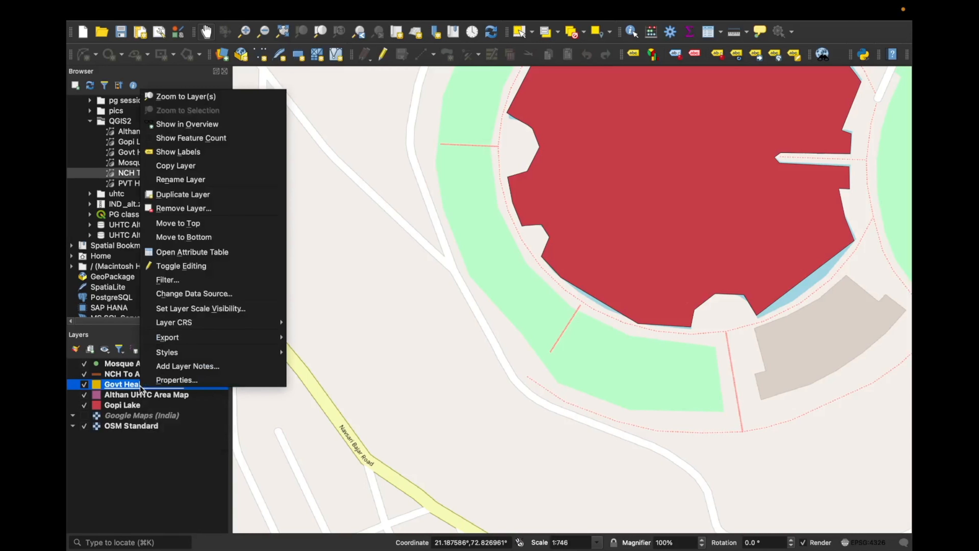
pyautogui.click(189, 96)
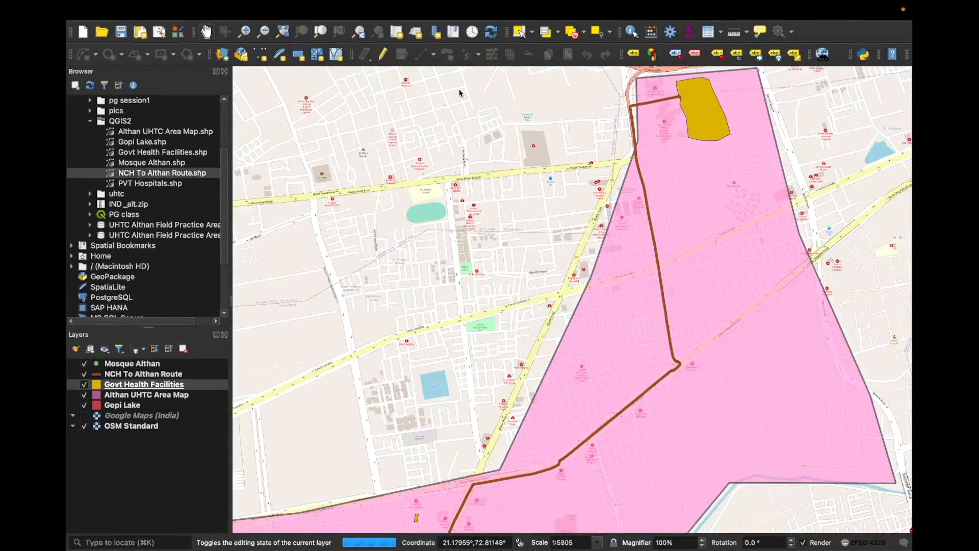
pyautogui.click(383, 58)
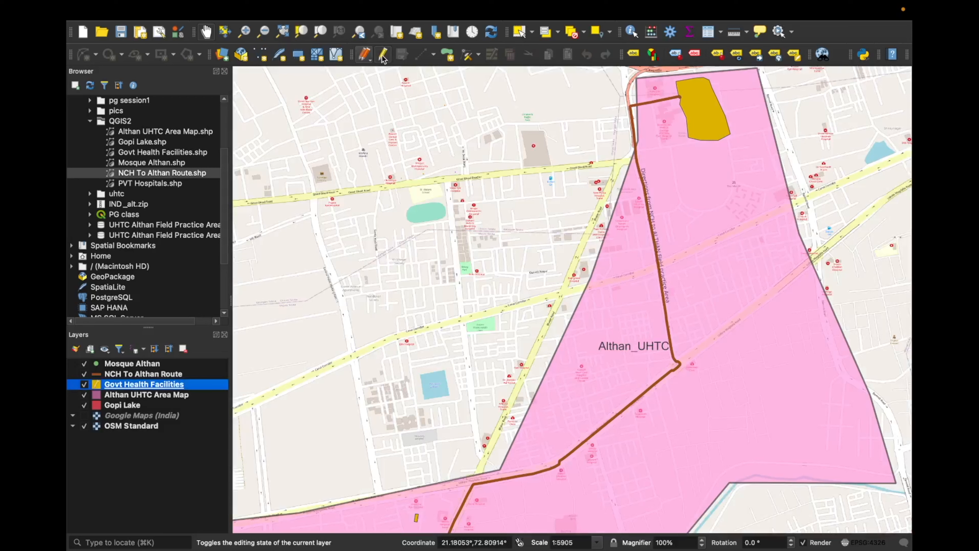
pyautogui.click(468, 58)
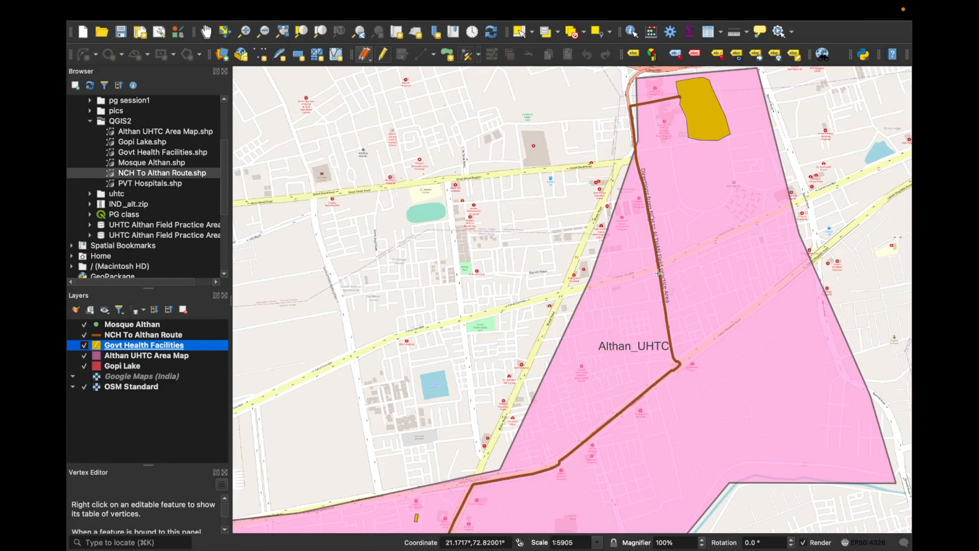
pyautogui.click(822, 279)
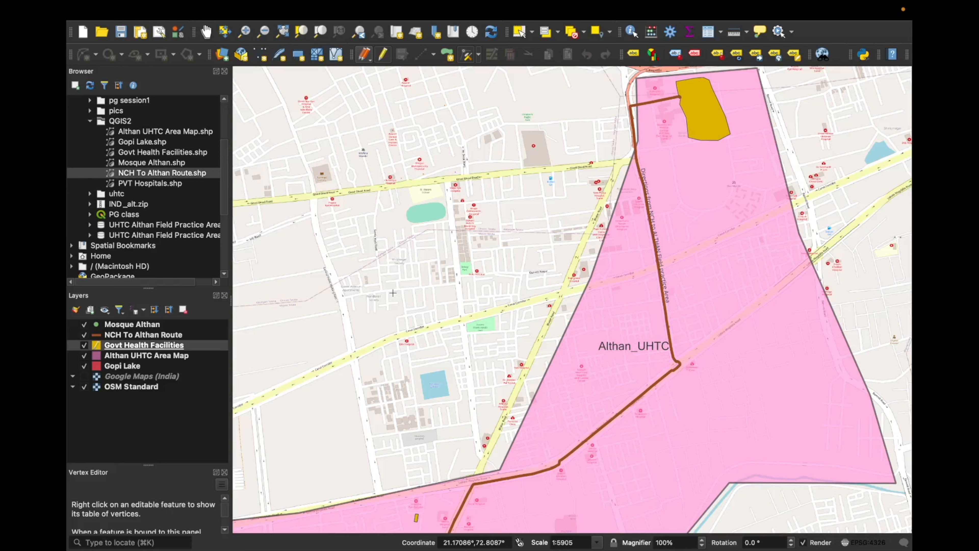
# Turn on editing for the Althan UHTC Area Map layer and slightly move the vertex midway along its western boundary
pyautogui.click(149, 358)
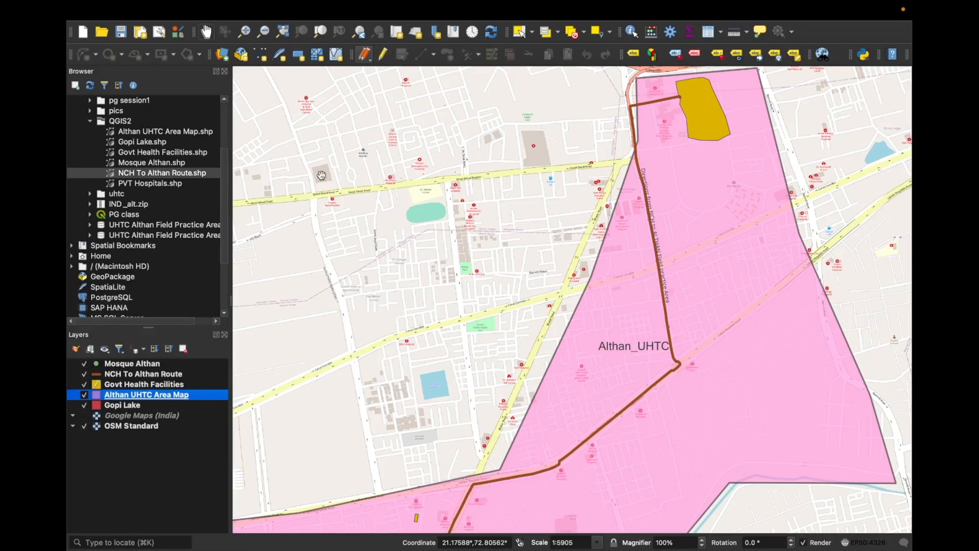
pyautogui.click(383, 55)
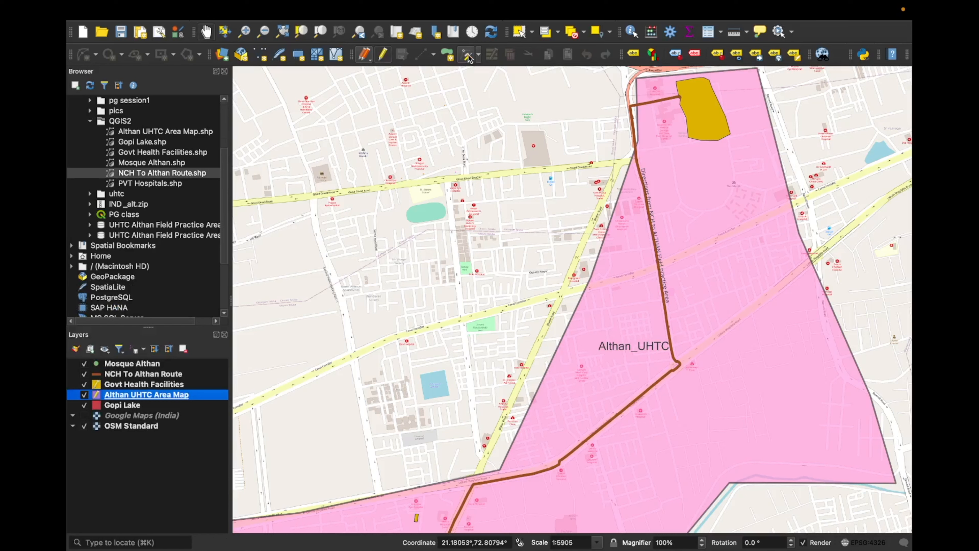
pyautogui.click(467, 55)
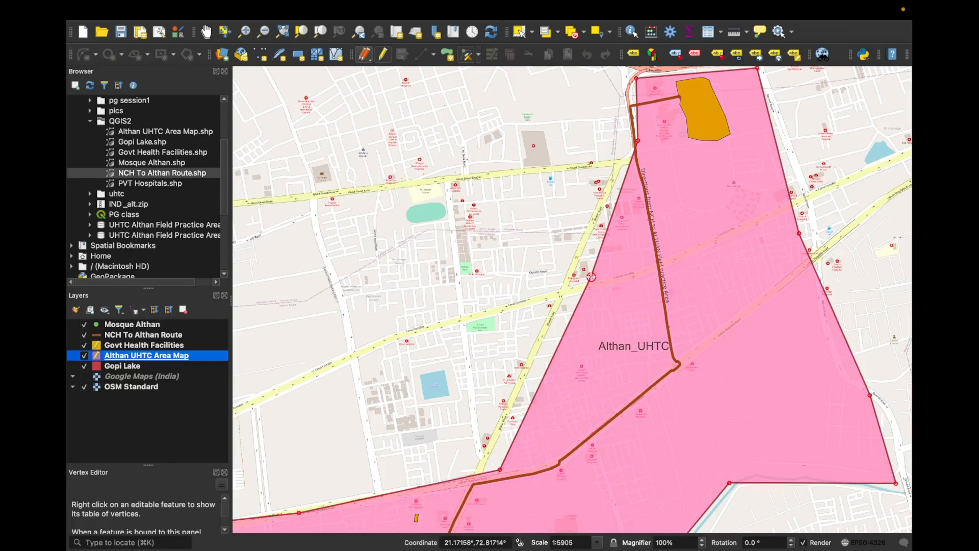
pyautogui.click(591, 277)
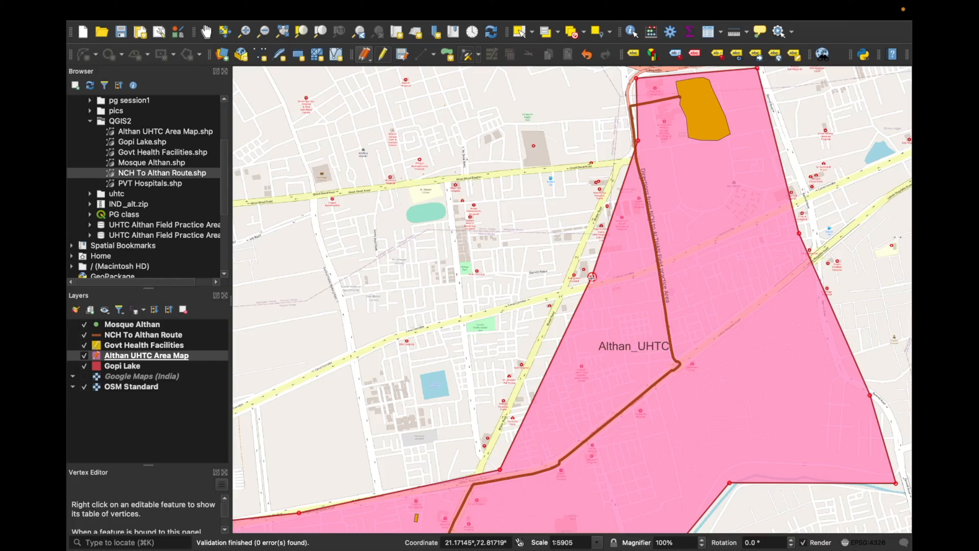
# Try moving the vertex midway along the area polygon's western boundary farther west, and undo the move
pyautogui.moveTo(592, 277); pyautogui.dragTo(534, 264)
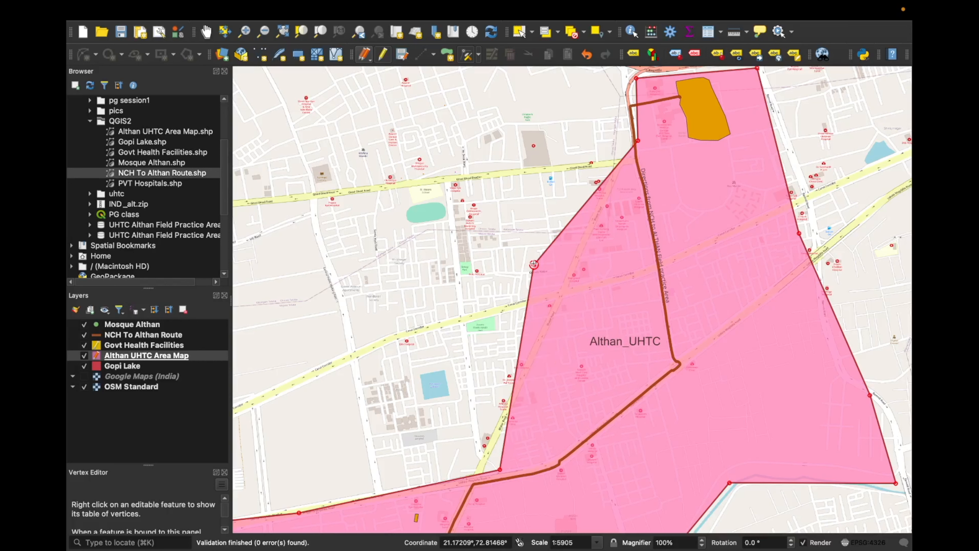
pyautogui.press('super+z')
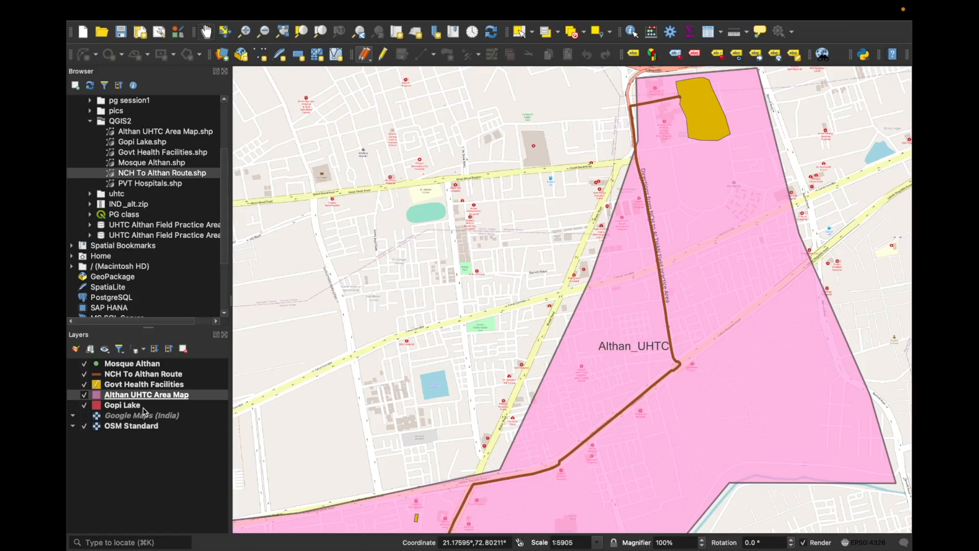
# Start exporting the Gopi Lake layer to a new file and choose ESRI Shapefile as the format
pyautogui.click(130, 406)
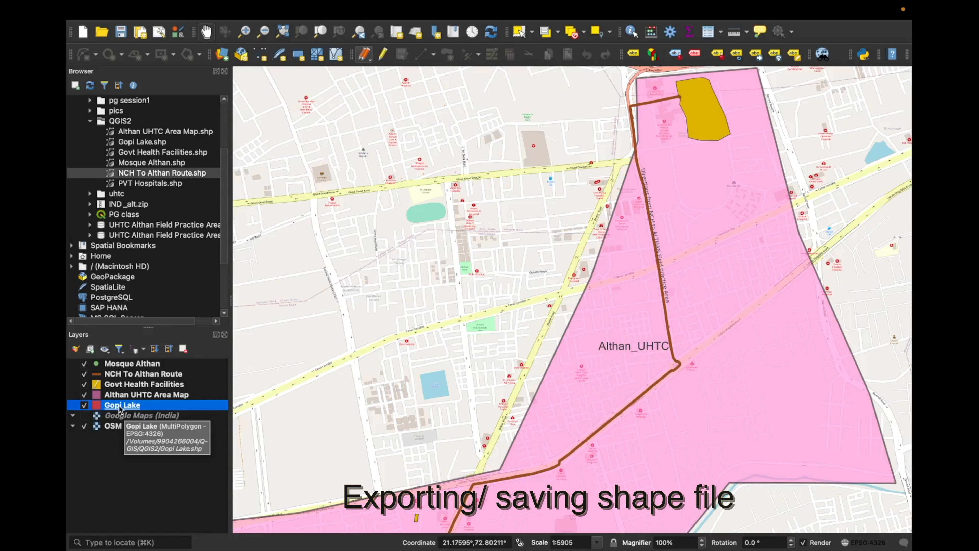
pyautogui.rightClick(120, 409)
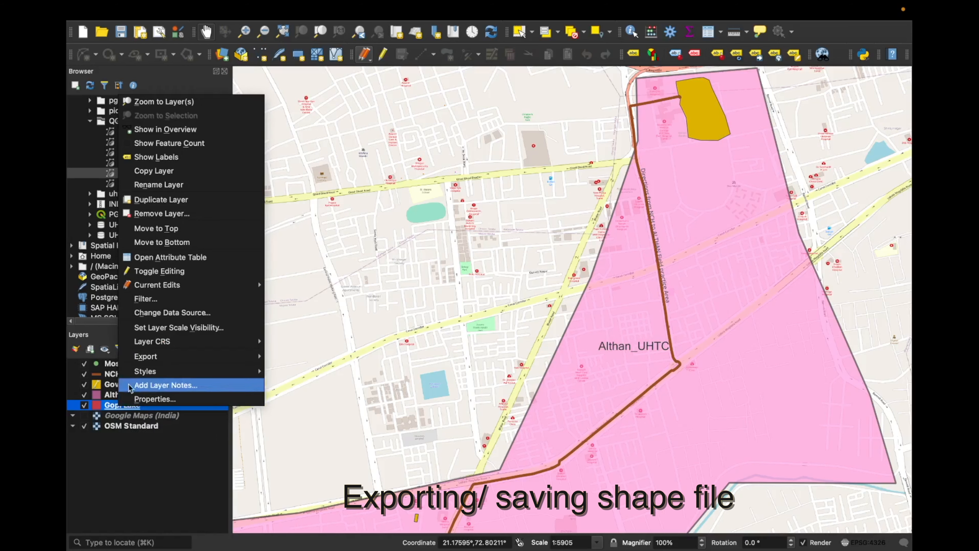
pyautogui.moveTo(165, 360)
pyautogui.click(305, 357)
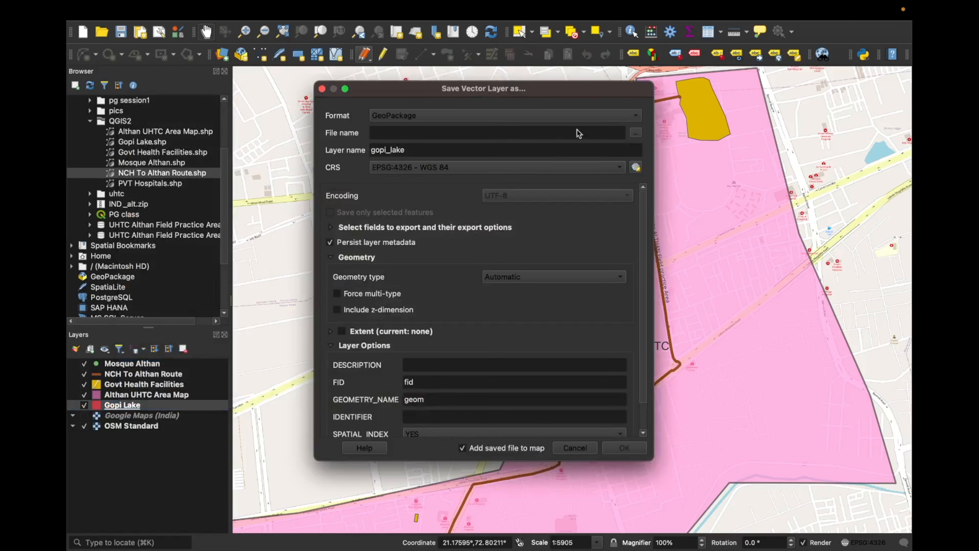
pyautogui.click(559, 115)
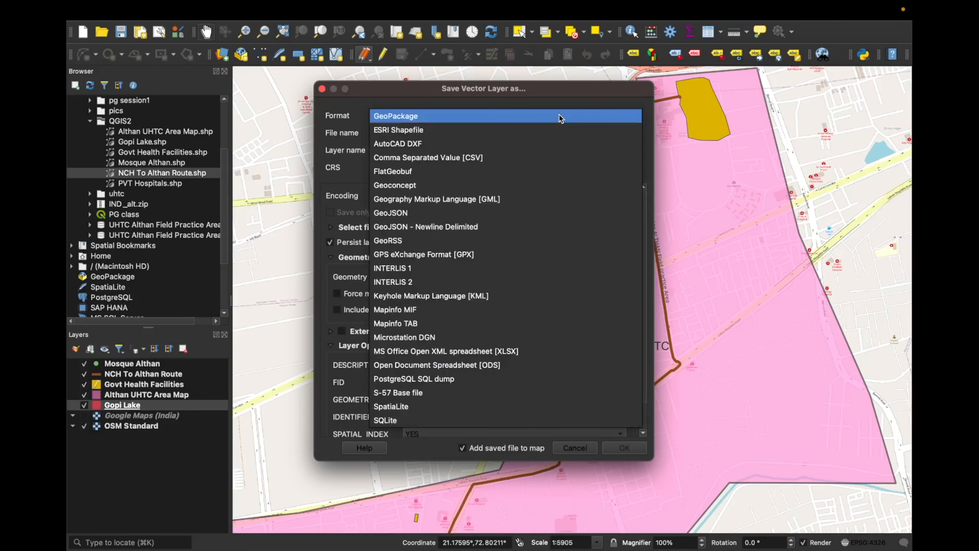
pyautogui.click(445, 130)
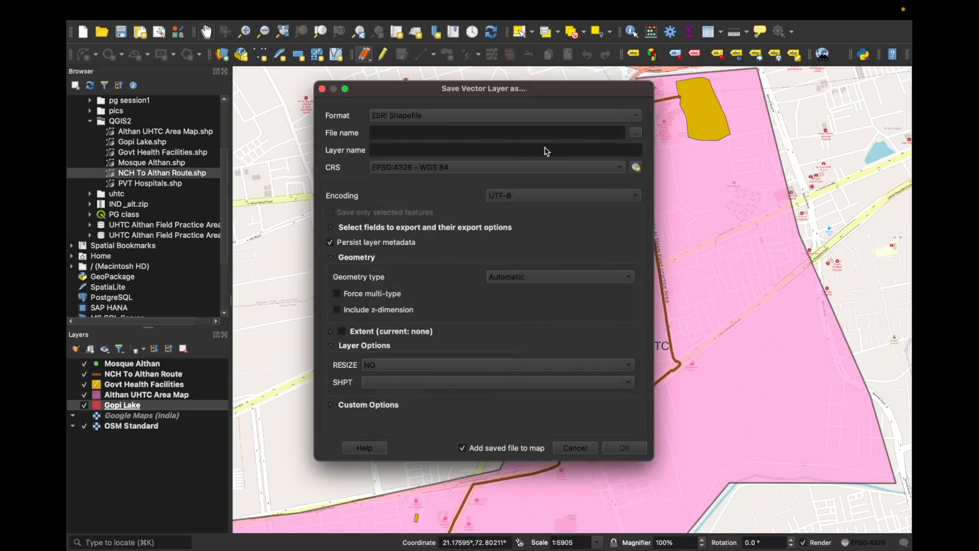
# Name the export file Gopilake in the QGIS2 folder and export the layer, adding the saved file to the map
pyautogui.click(636, 133)
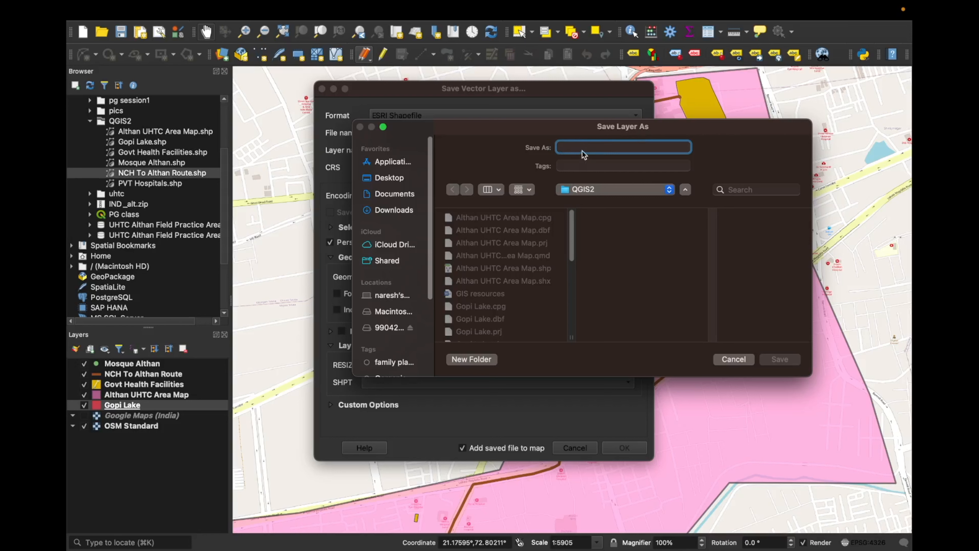
pyautogui.write('ne')
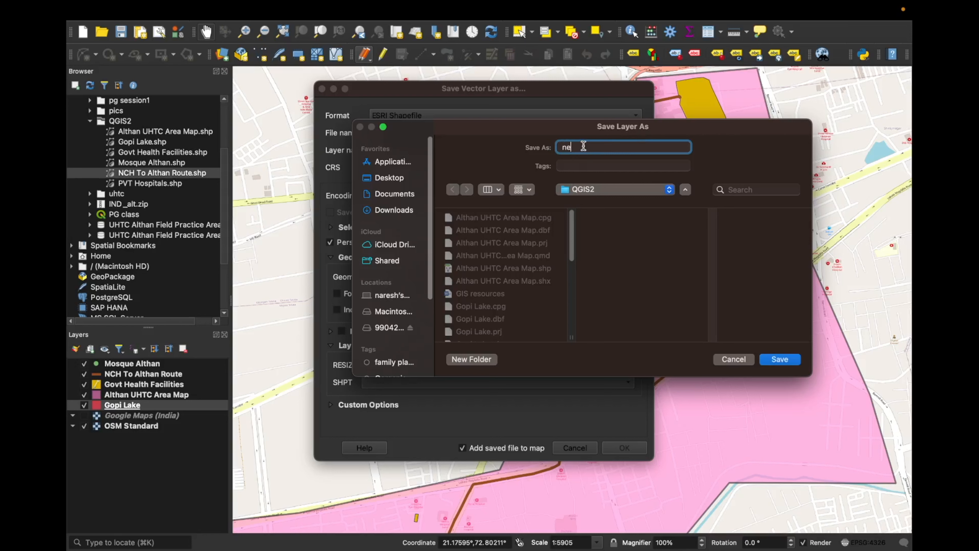
pyautogui.press('BackSpace')
pyautogui.press('BackSpace')
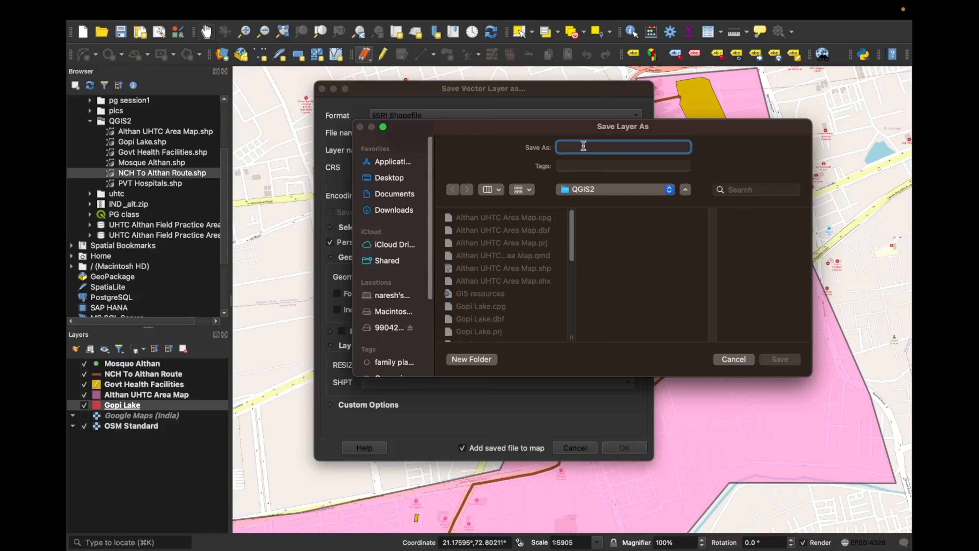
pyautogui.write('Gopilake')
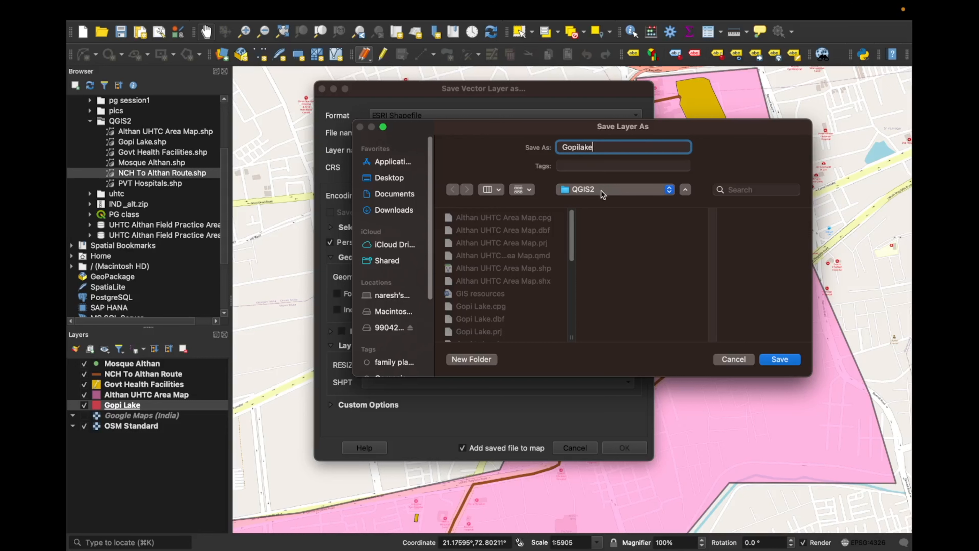
pyautogui.click(780, 360)
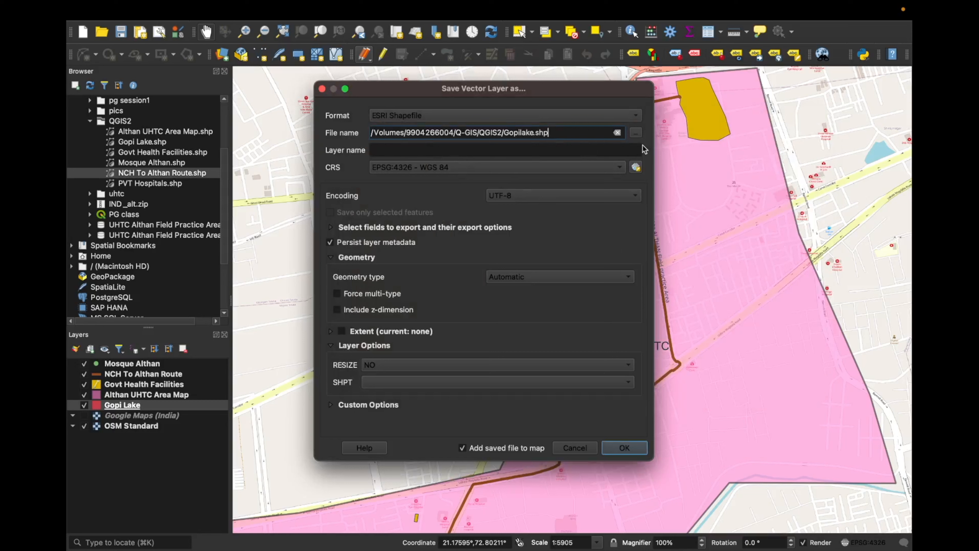
pyautogui.moveTo(645, 159)
pyautogui.mouseDown()
pyautogui.moveTo(635, 125)
pyautogui.moveTo(629, 132)
pyautogui.moveTo(643, 128)
pyautogui.mouseUp()
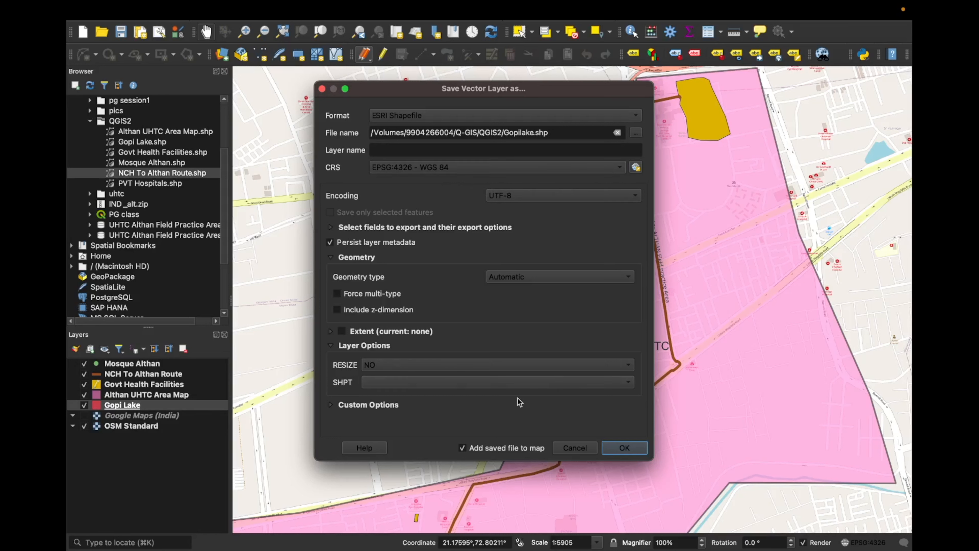
pyautogui.click(625, 449)
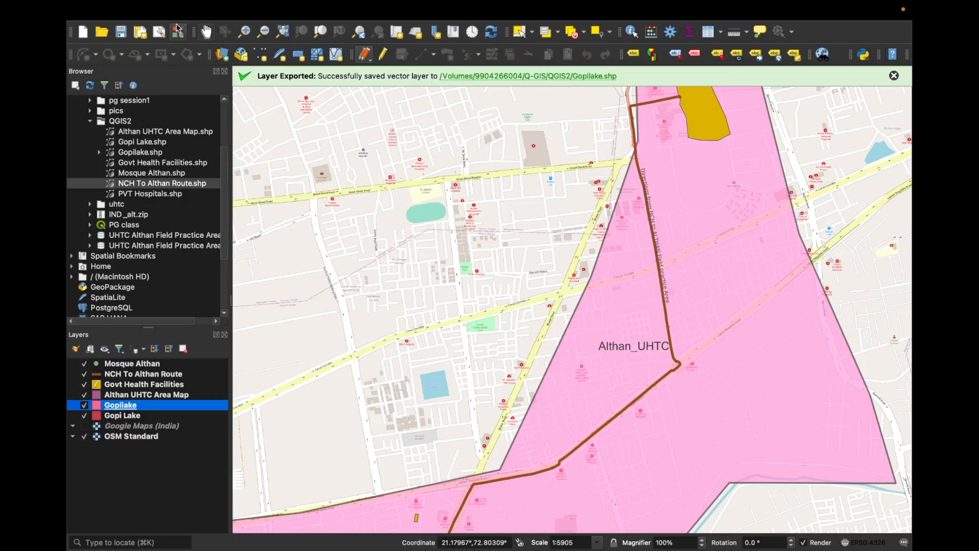
# Set up a new shapefile layer named road in the QGIS2 folder with LineString geometry
pyautogui.moveTo(174, 12)
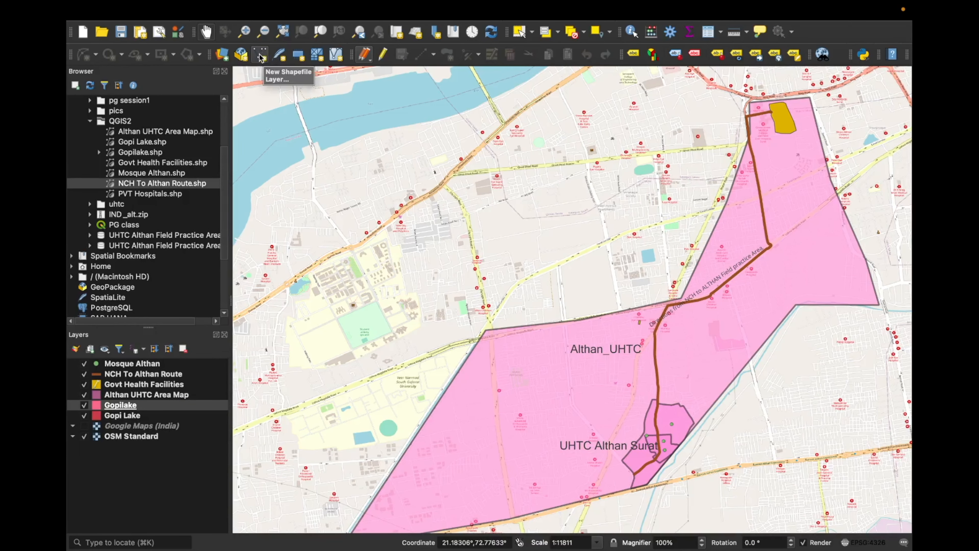
pyautogui.click(261, 56)
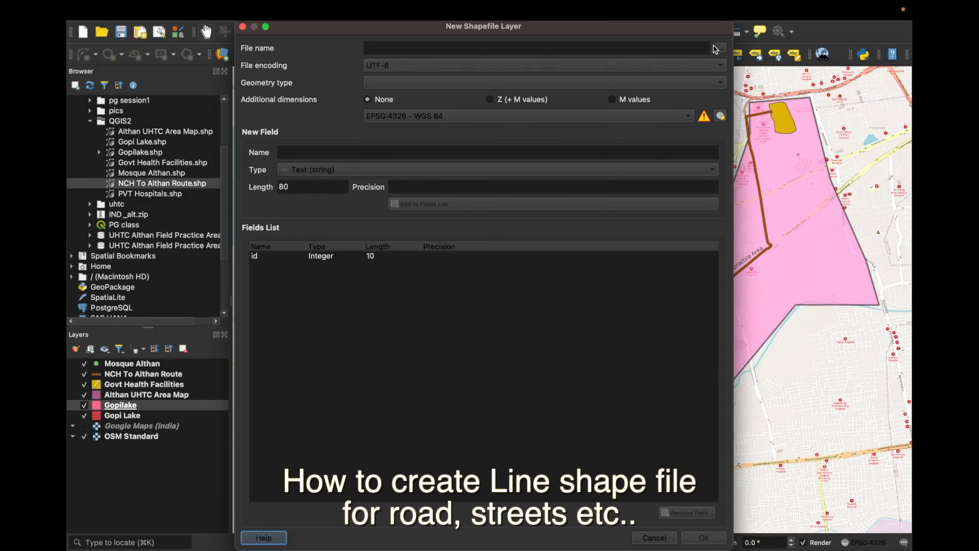
pyautogui.click(720, 48)
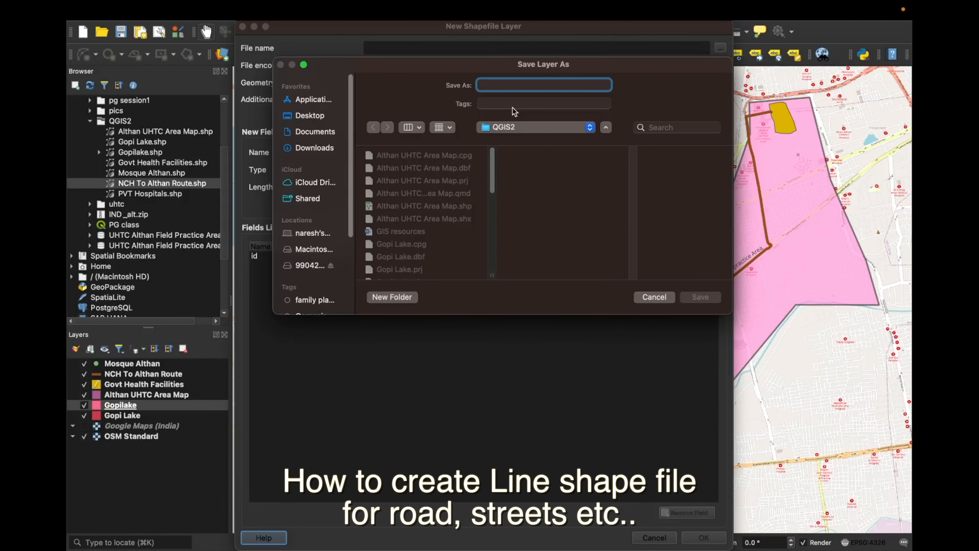
pyautogui.write('road')
pyautogui.press('Return')
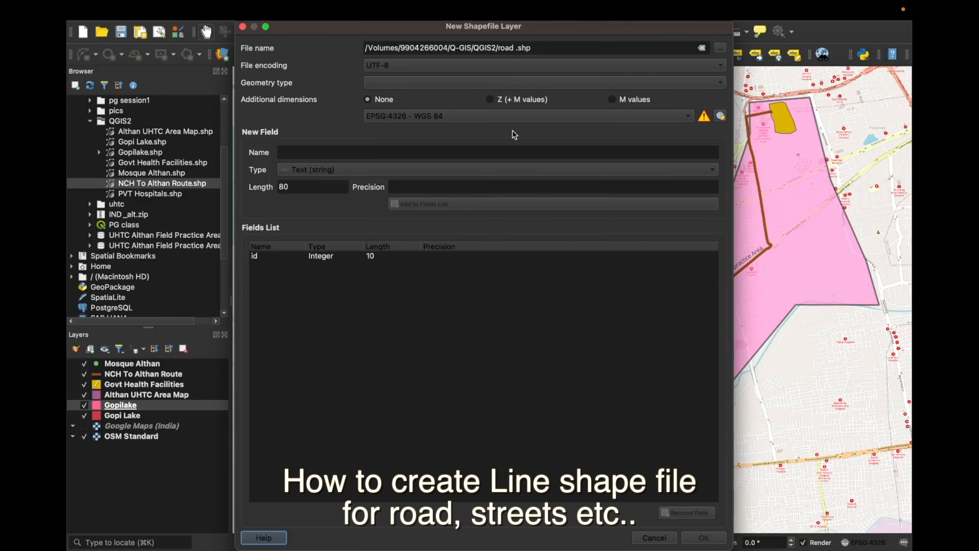
pyautogui.click(494, 84)
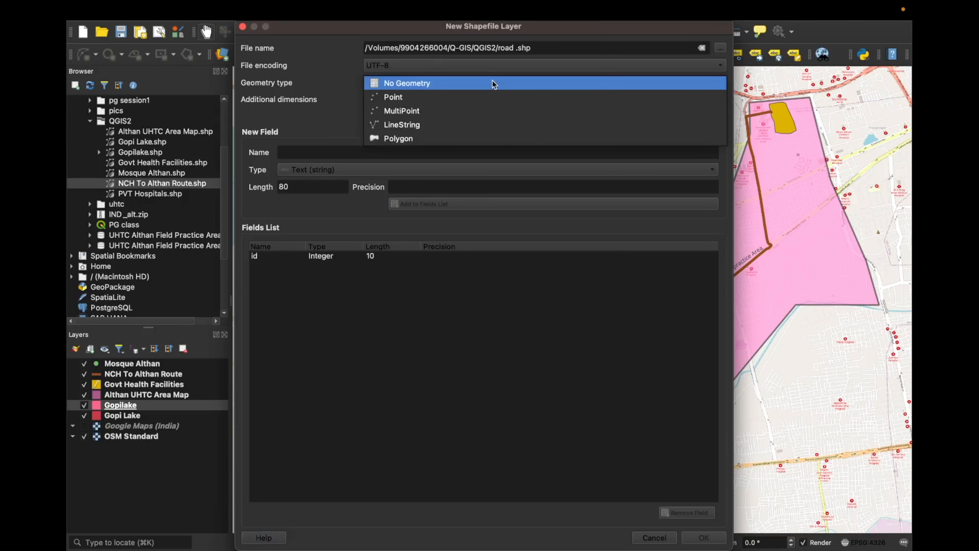
pyautogui.click(432, 125)
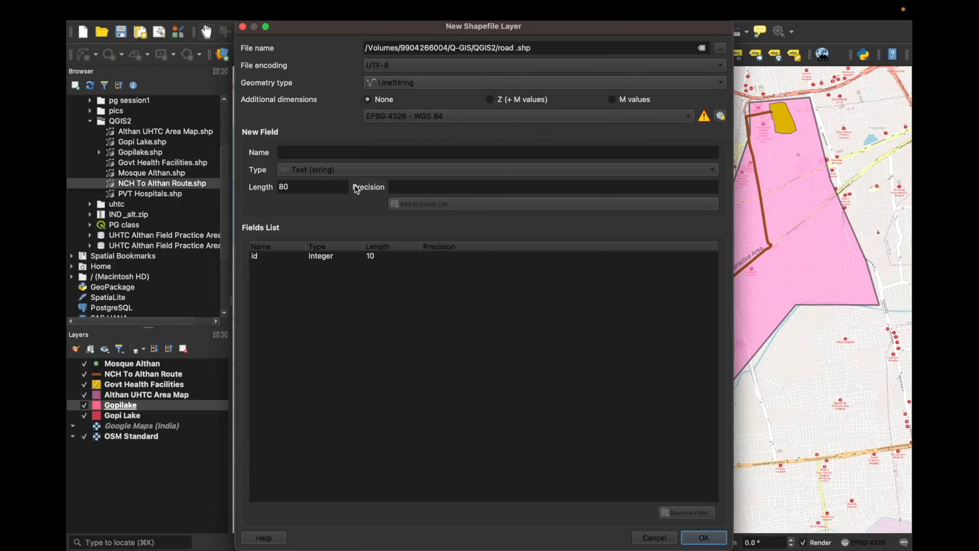
# Add a text field called Name and a decimal (double) field called width to the new layer's fields
pyautogui.click(321, 152)
pyautogui.write('Name')
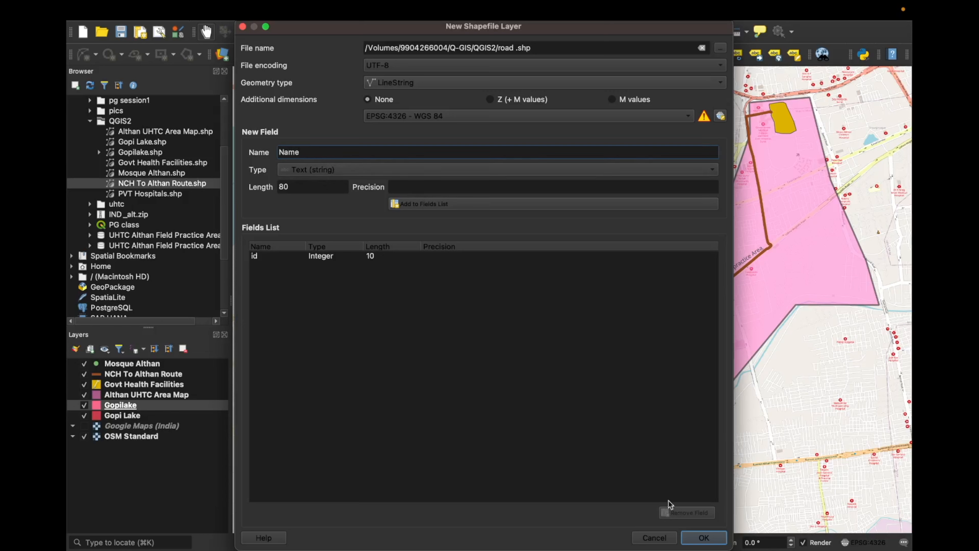
pyautogui.click(451, 205)
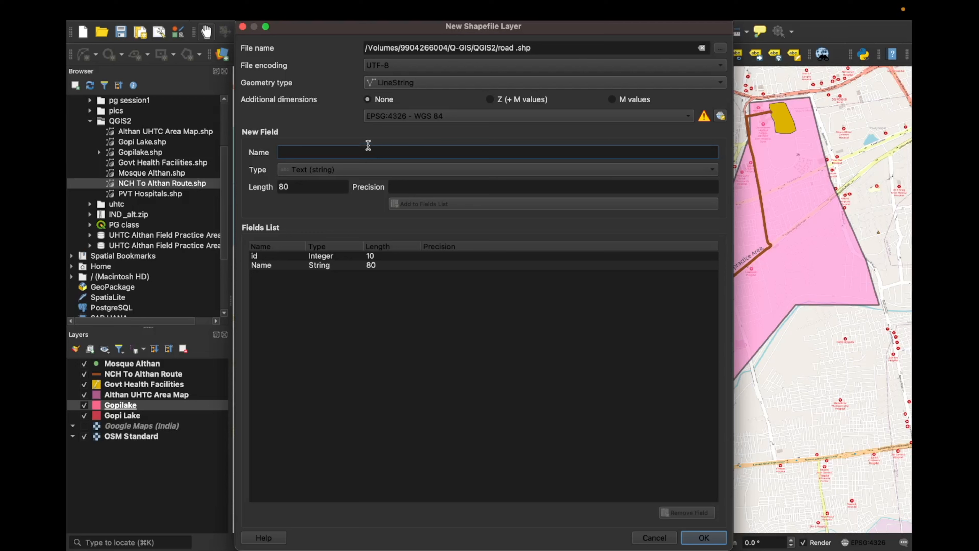
pyautogui.write('width')
pyautogui.click(352, 171)
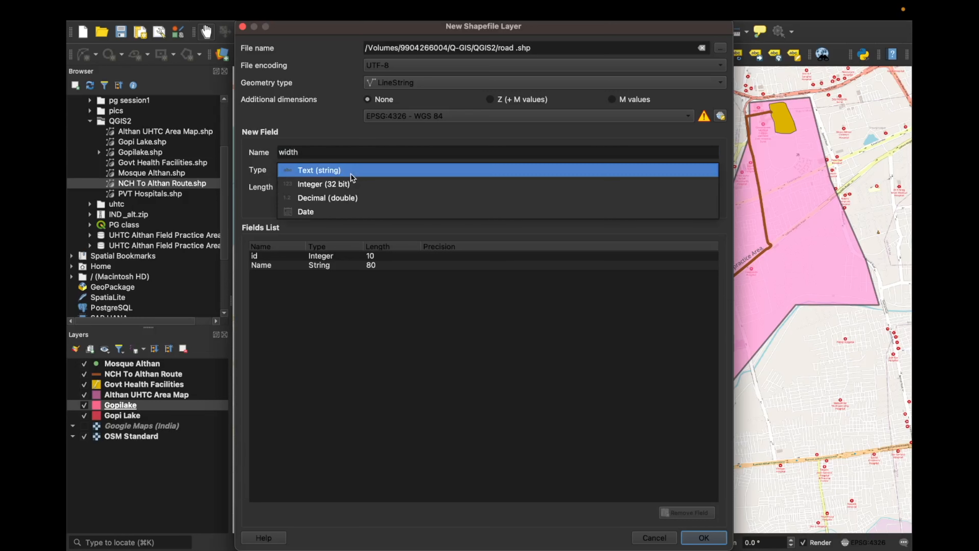
pyautogui.click(344, 196)
pyautogui.click(422, 207)
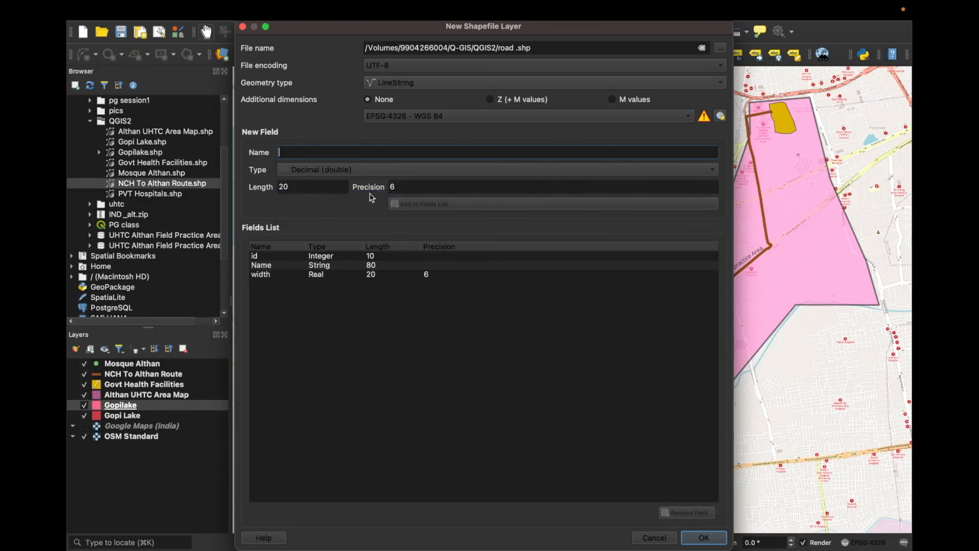
# Add a decimal field called type and create the road layer
pyautogui.write('type')
pyautogui.click(395, 207)
pyautogui.click(703, 541)
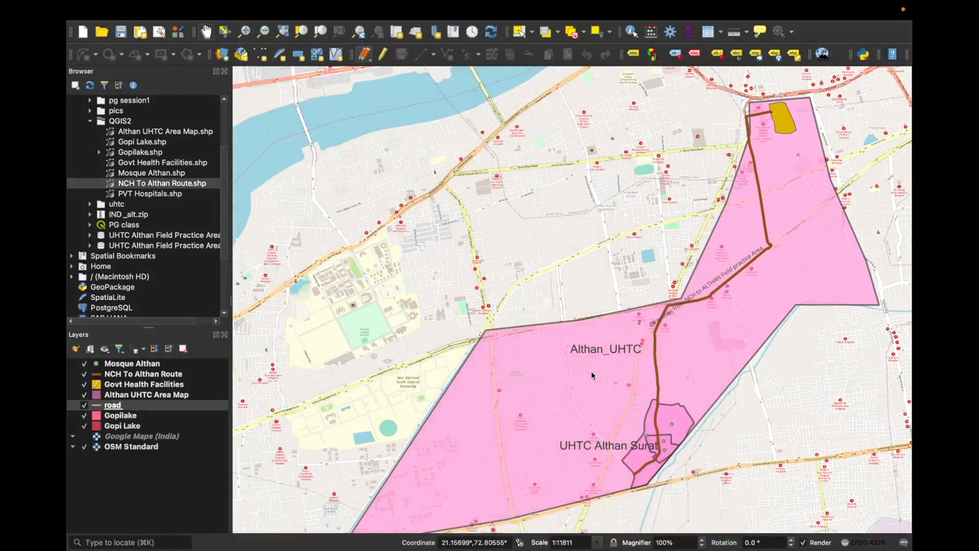
# Turn on editing for the road layer and digitize a line along the yellow main road from the area's western boundary southwest to the road junction
pyautogui.click(383, 56)
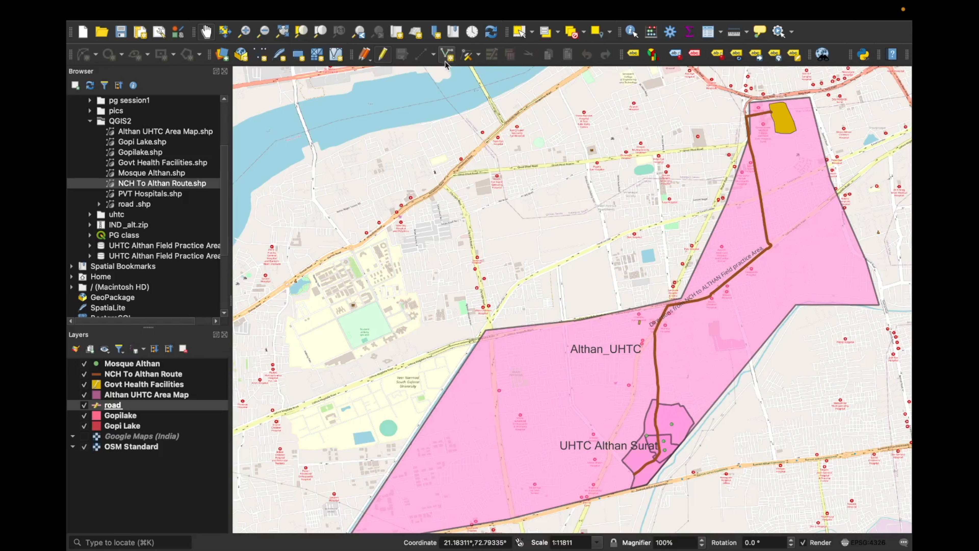
pyautogui.click(447, 57)
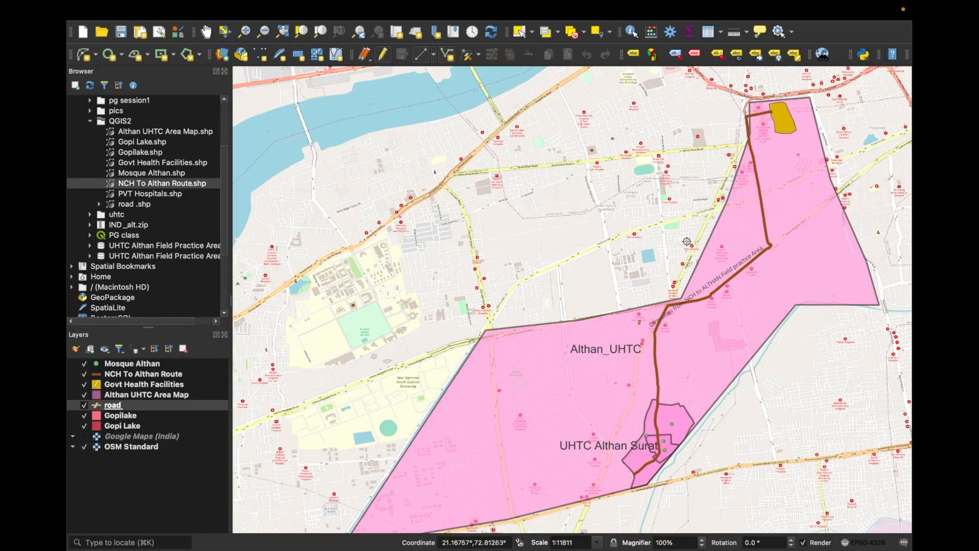
pyautogui.scroll(1, 703, 217)
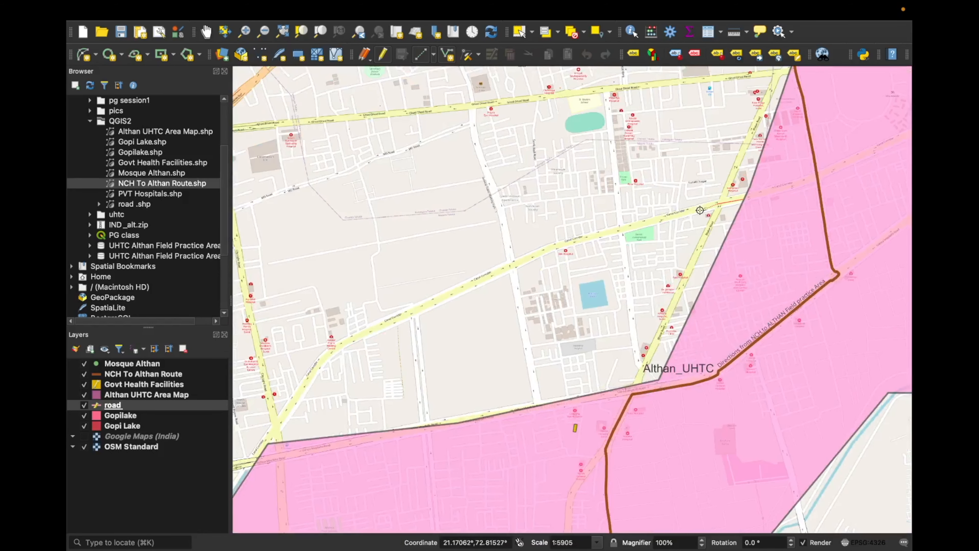
pyautogui.click(675, 214)
pyautogui.click(557, 245)
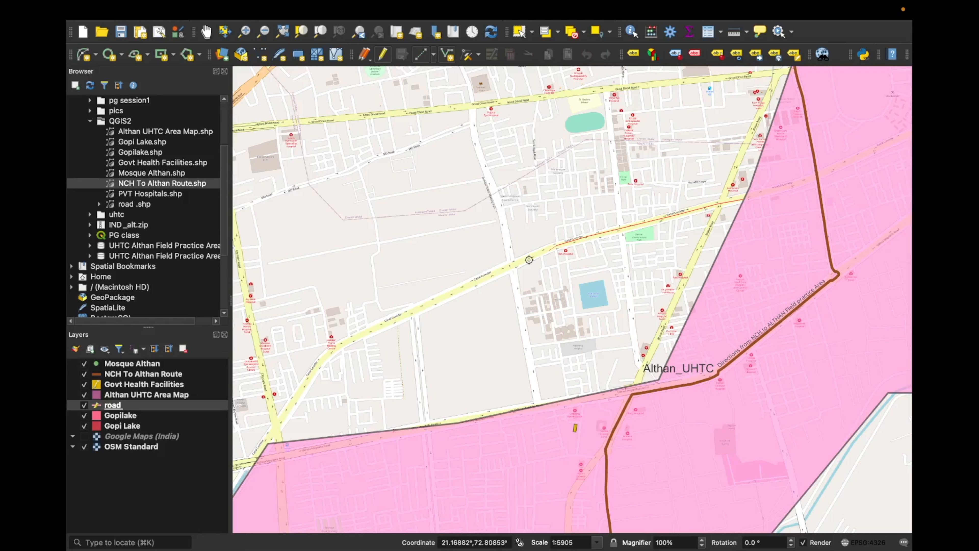
pyautogui.click(330, 350)
pyautogui.click(273, 438)
pyautogui.rightClick(272, 439)
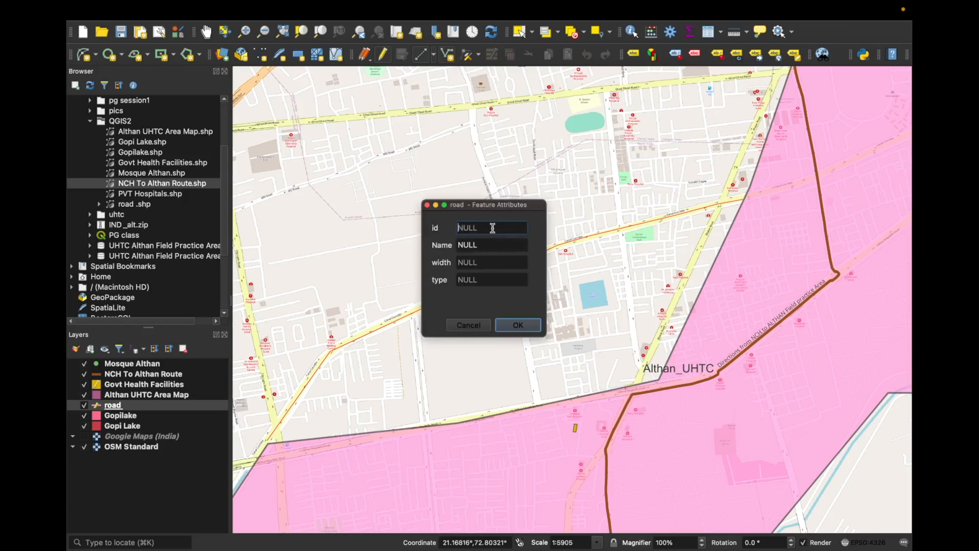
# Give the road line id 1, Name "cana corridor" and width 20, and save the road layer's edits while ending editing
pyautogui.write('1')
pyautogui.press('Tab')
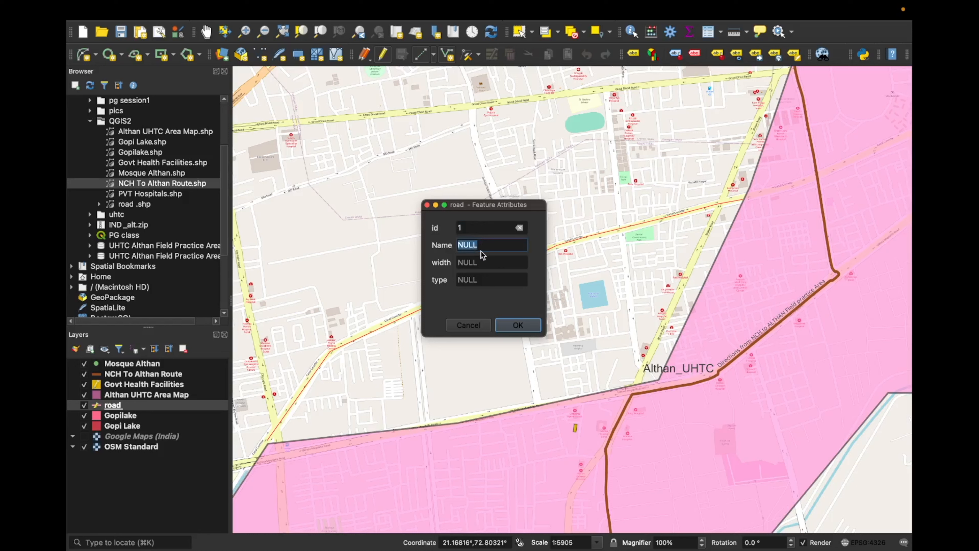
pyautogui.write('cana corridor')
pyautogui.click(483, 262)
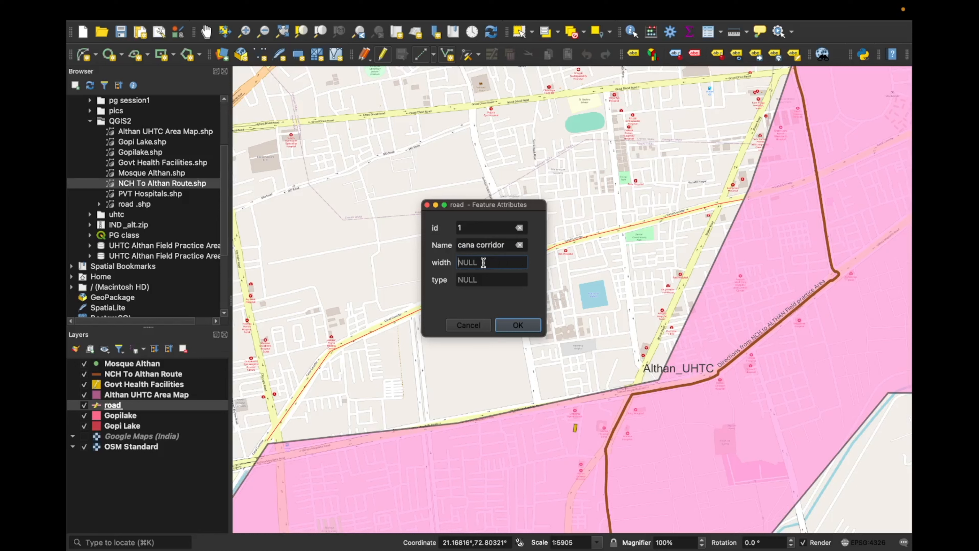
pyautogui.write('20')
pyautogui.click(482, 280)
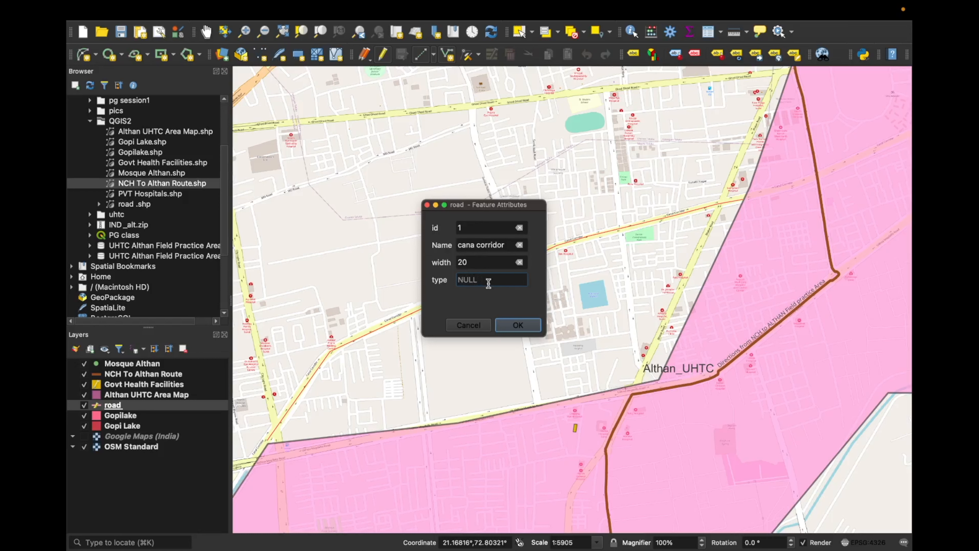
pyautogui.click(519, 327)
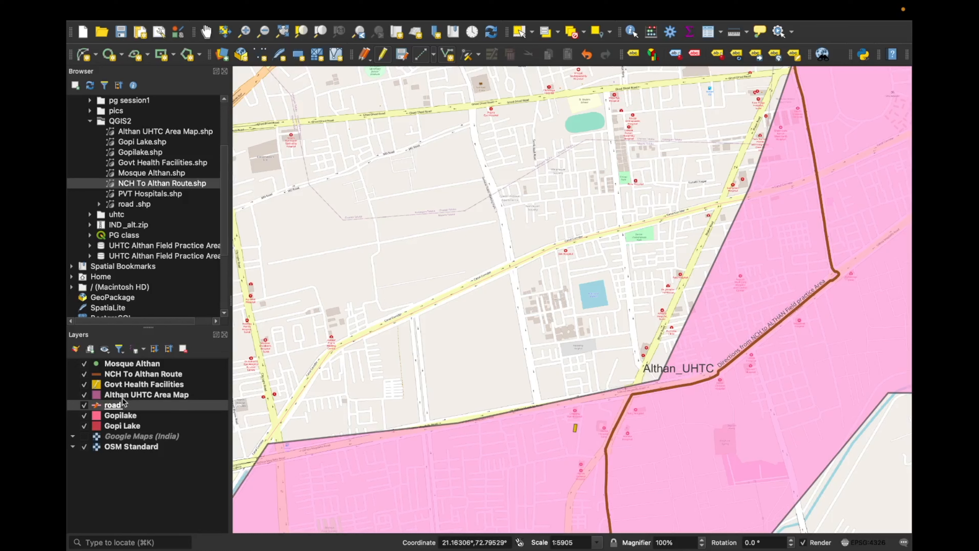
pyautogui.click(384, 55)
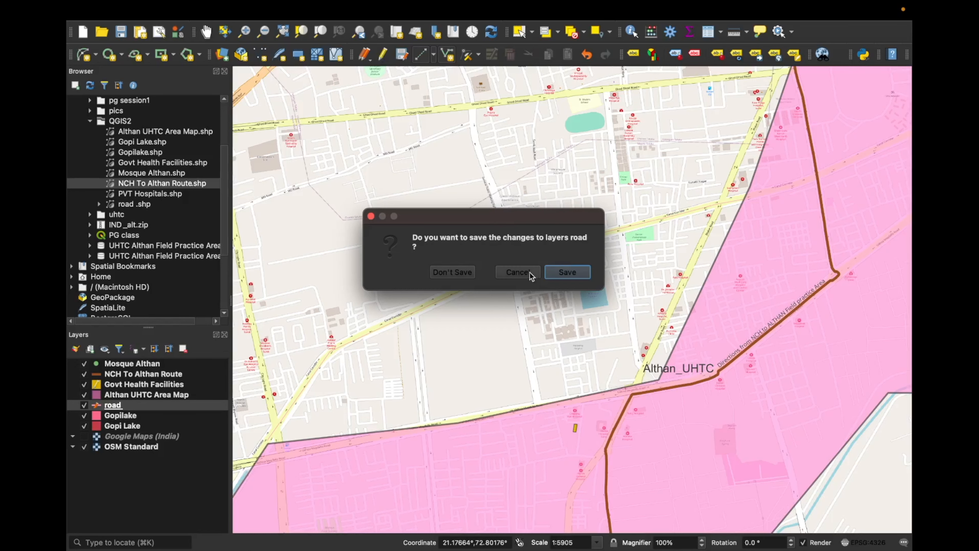
pyautogui.click(567, 273)
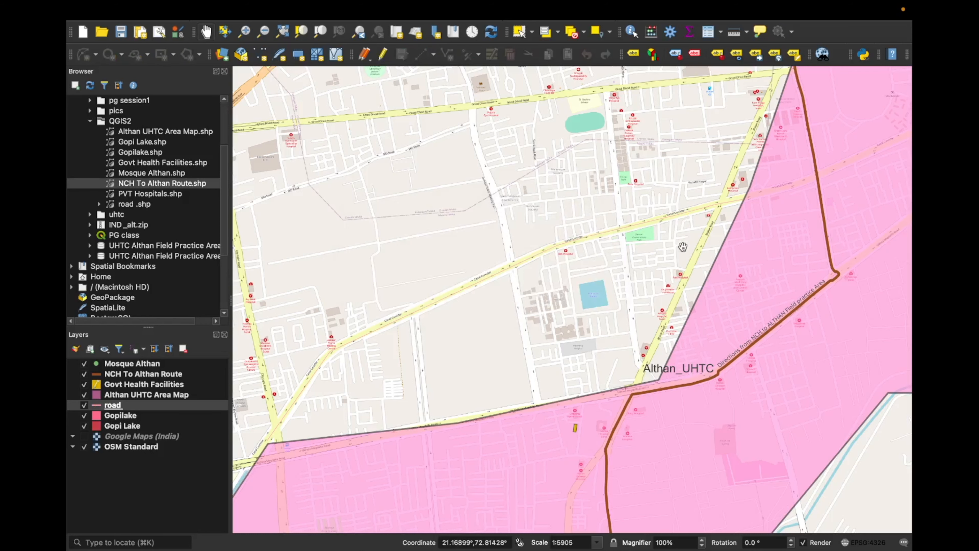
# Set the road layer's line symbol width to 1.26 millimetres
pyautogui.moveTo(772, 135); pyautogui.dragTo(672, 217)
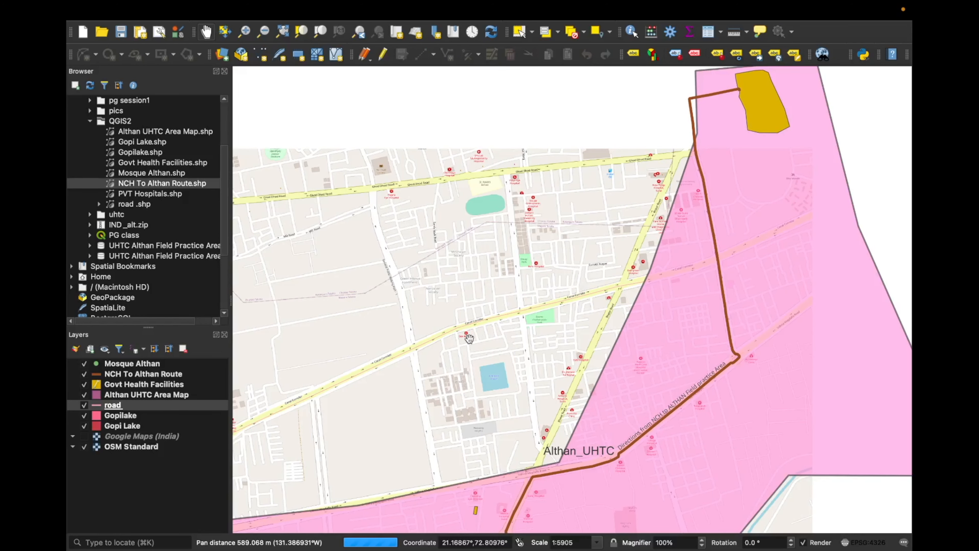
pyautogui.scroll(1, 466, 337)
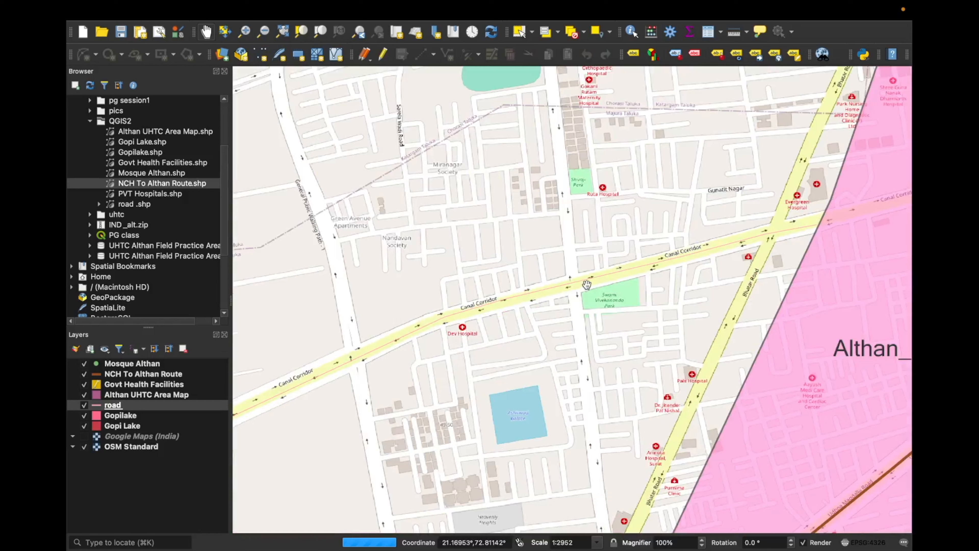
pyautogui.click(116, 406)
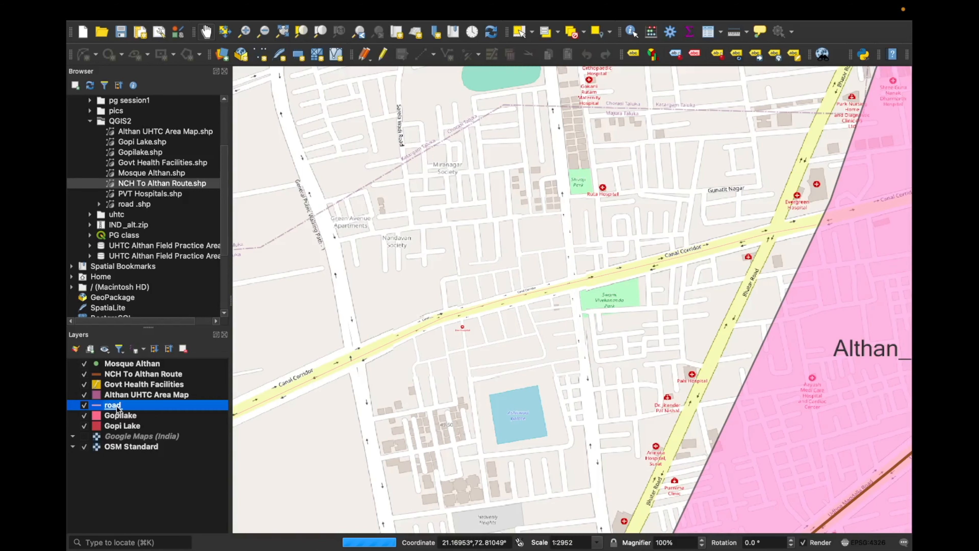
pyautogui.doubleClick(116, 405)
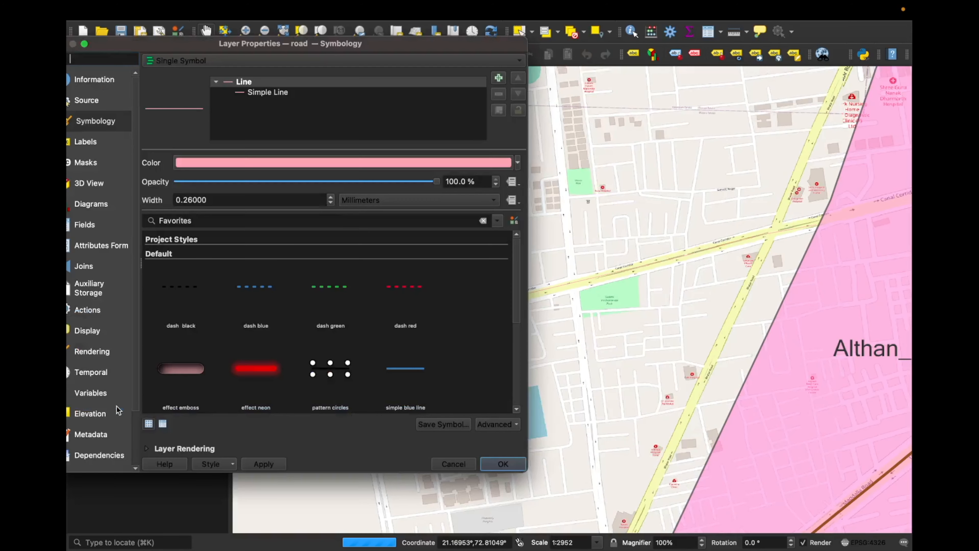
pyautogui.click(330, 197)
pyautogui.click(330, 197)
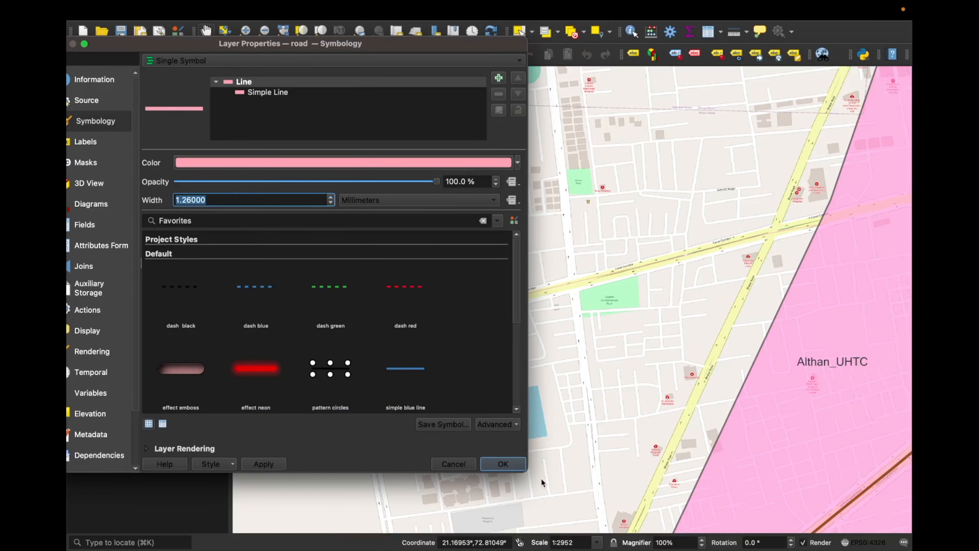
pyautogui.click(264, 463)
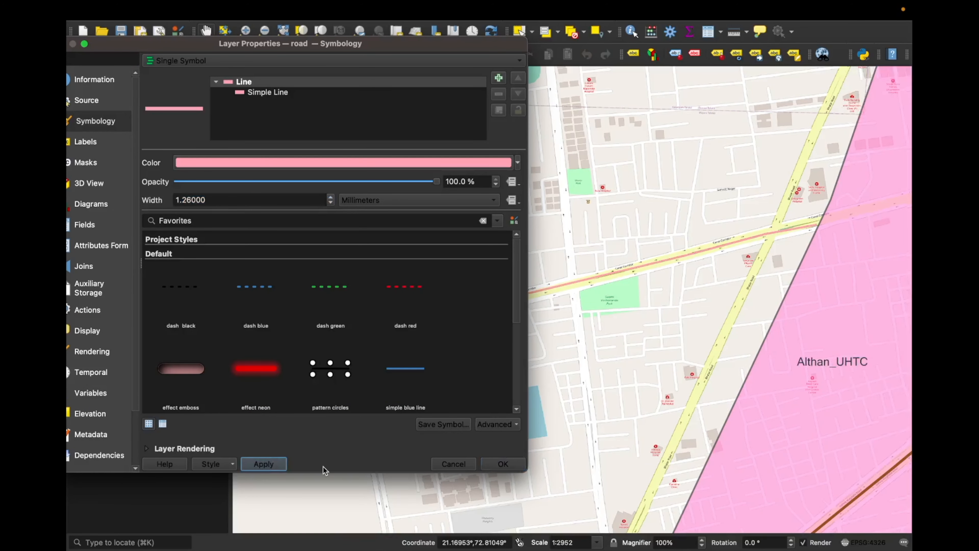
pyautogui.click(503, 465)
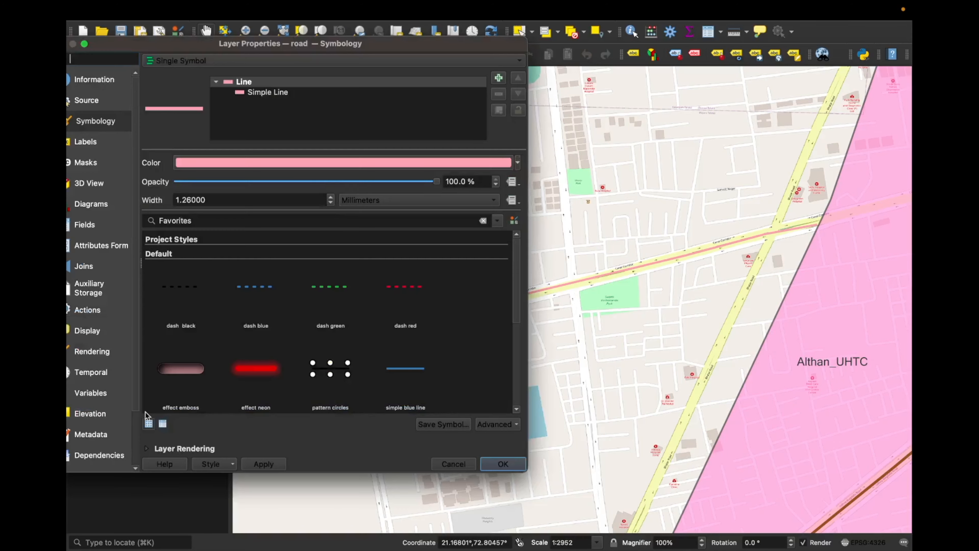
# Change the road layer's line symbol color to blue
pyautogui.click(346, 169)
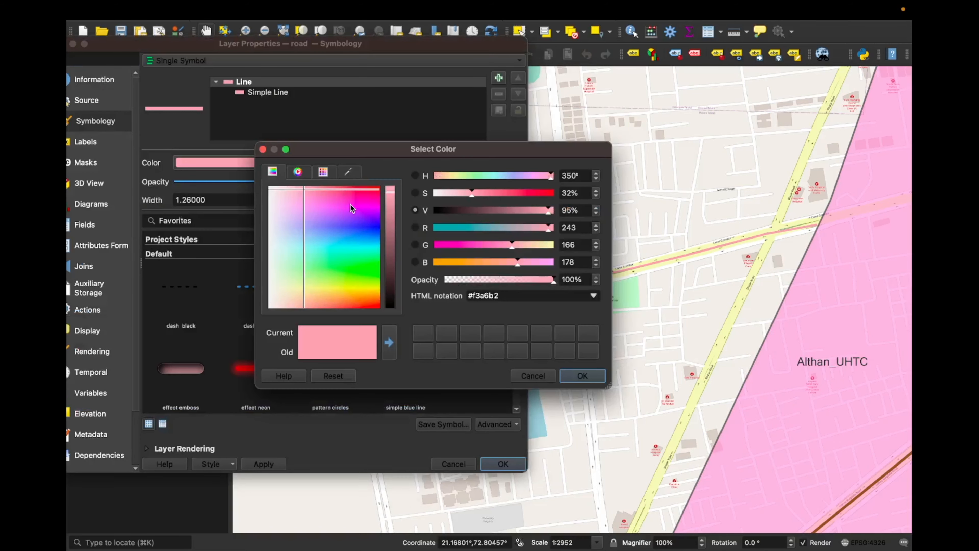
pyautogui.click(363, 228)
pyautogui.press('Return')
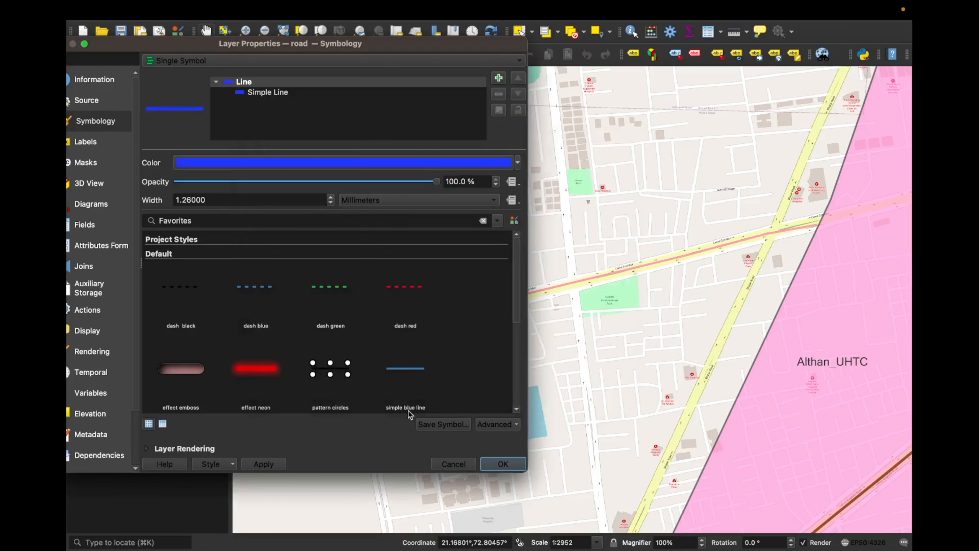
pyautogui.click(252, 466)
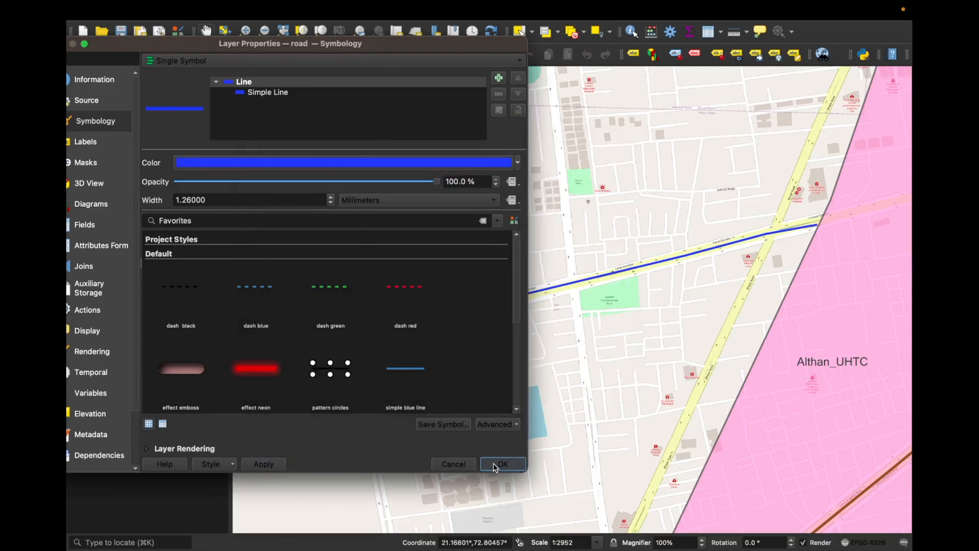
pyautogui.click(496, 463)
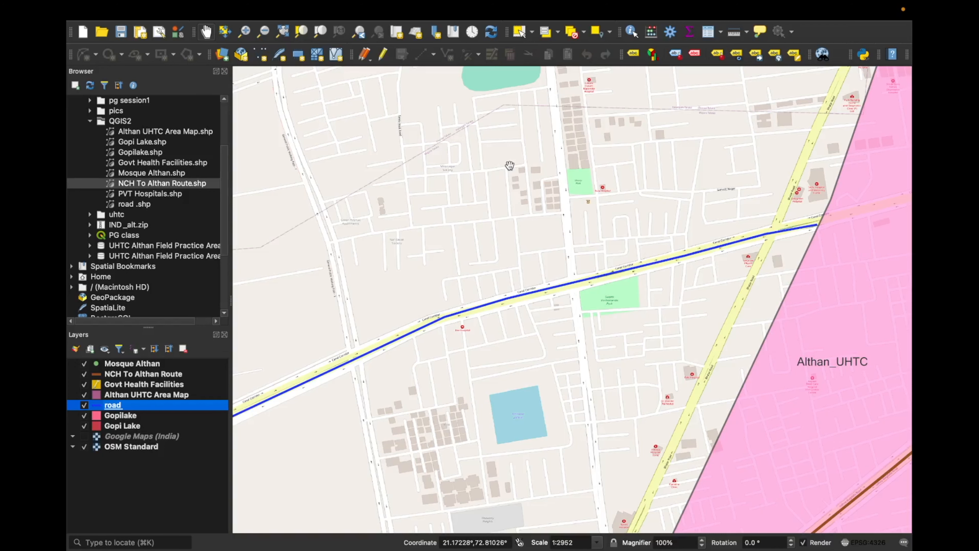
# Set up a new shapefile layer named hospital in the QGIS2 folder with Point geometry
pyautogui.moveTo(526, 258)
pyautogui.mouseDown()
pyautogui.moveTo(548, 280)
pyautogui.moveTo(591, 263)
pyautogui.moveTo(593, 218)
pyautogui.mouseUp()
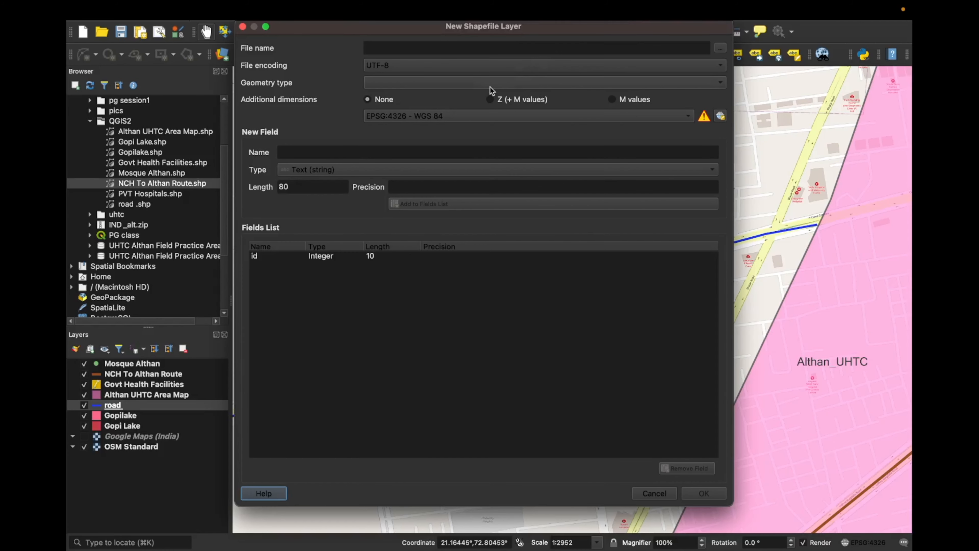
pyautogui.click(720, 48)
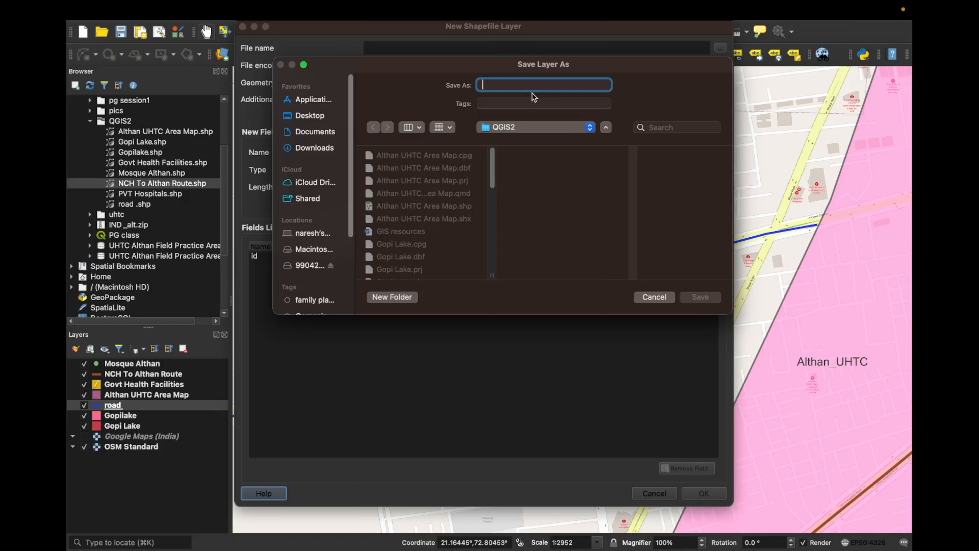
pyautogui.write('c')
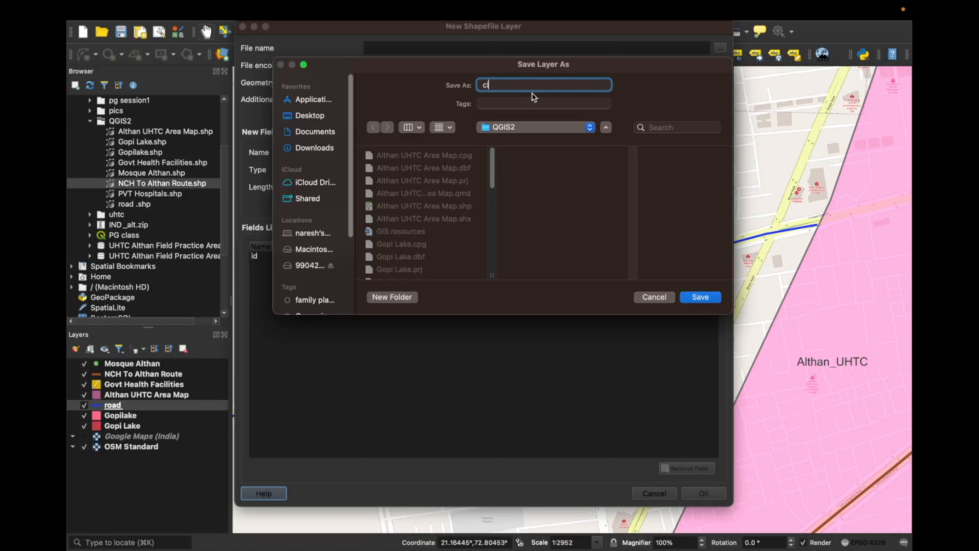
pyautogui.press('BackSpace')
pyautogui.write('hospital')
pyautogui.click(696, 299)
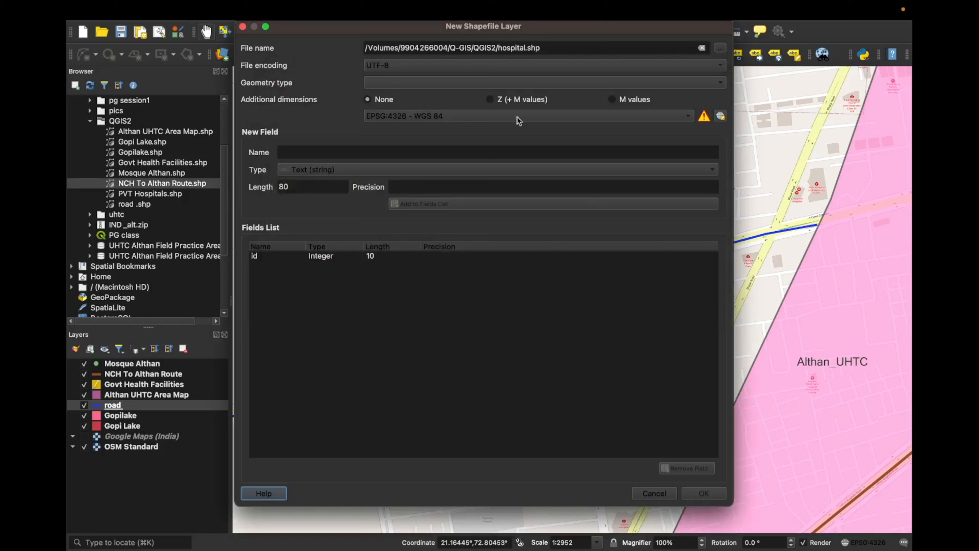
pyautogui.click(424, 86)
pyautogui.click(422, 97)
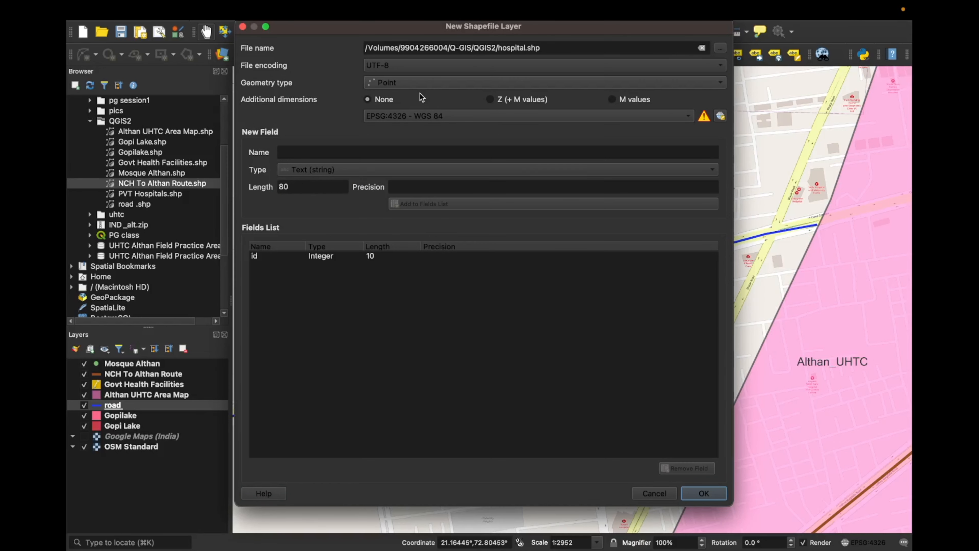
# Add two text fields, Name and Type, to the new hospital layer's fields
pyautogui.click(356, 153)
pyautogui.write('Name')
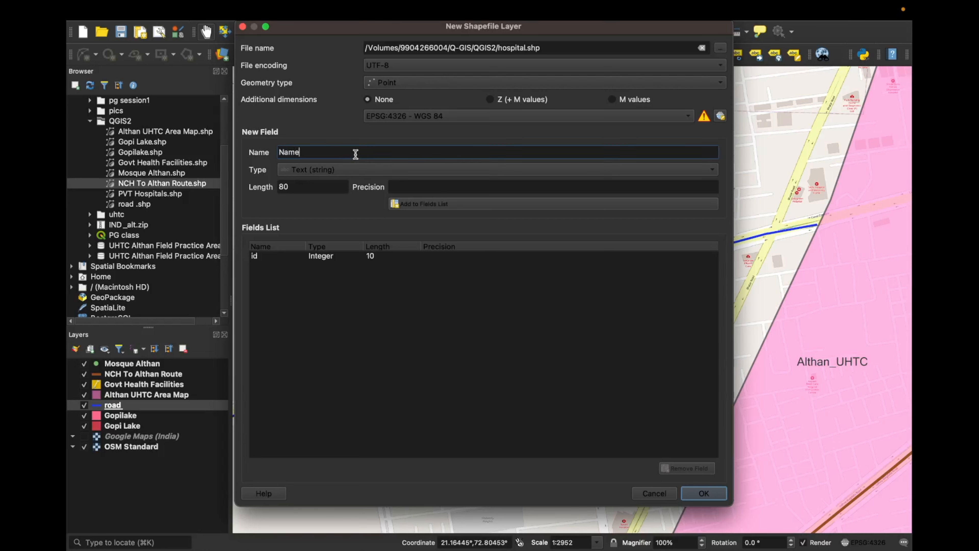
pyautogui.click(422, 202)
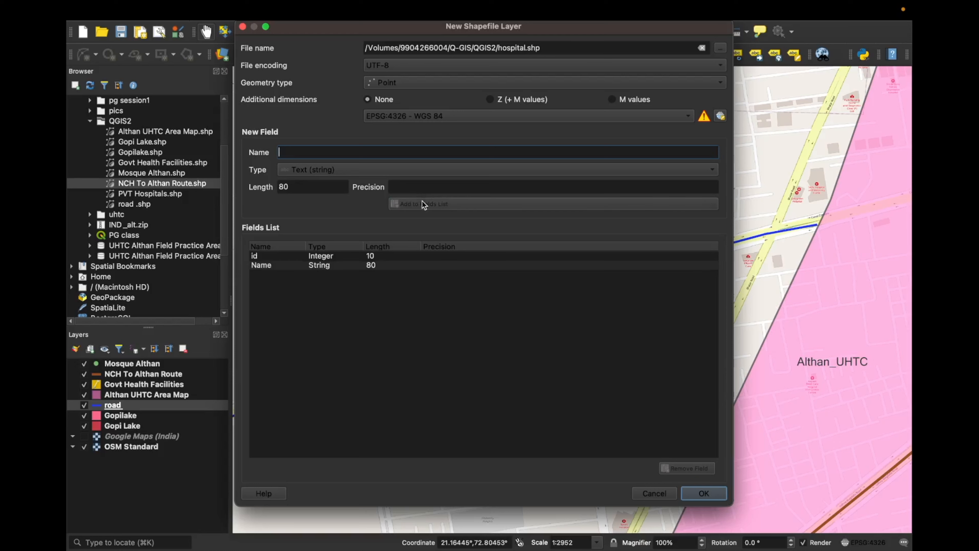
pyautogui.write('Type')
pyautogui.click(426, 203)
# Add a text field called Workinghrs with length 100 and create the hospital layer
pyautogui.write('Workinghrs')
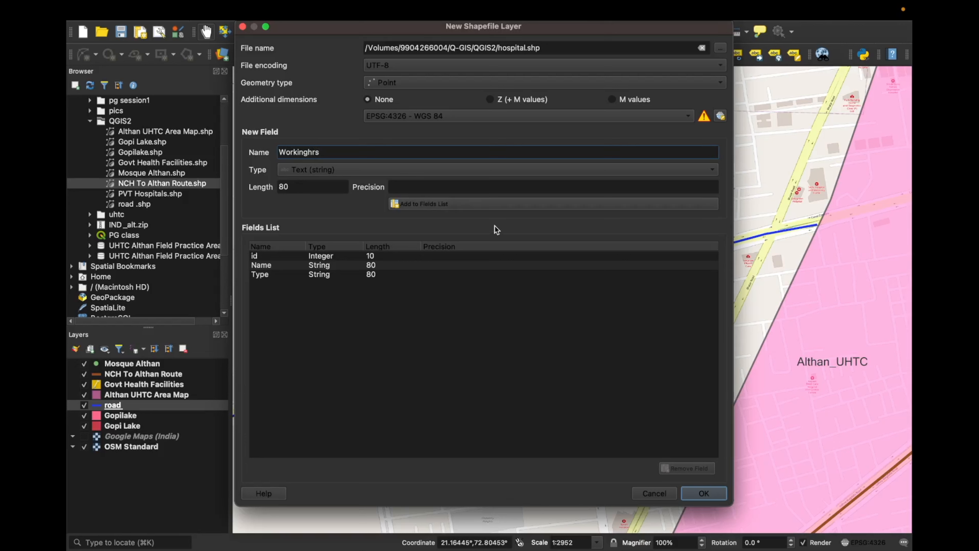
pyautogui.click(298, 188)
pyautogui.moveTo(296, 188); pyautogui.dragTo(278, 187)
pyautogui.write('100')
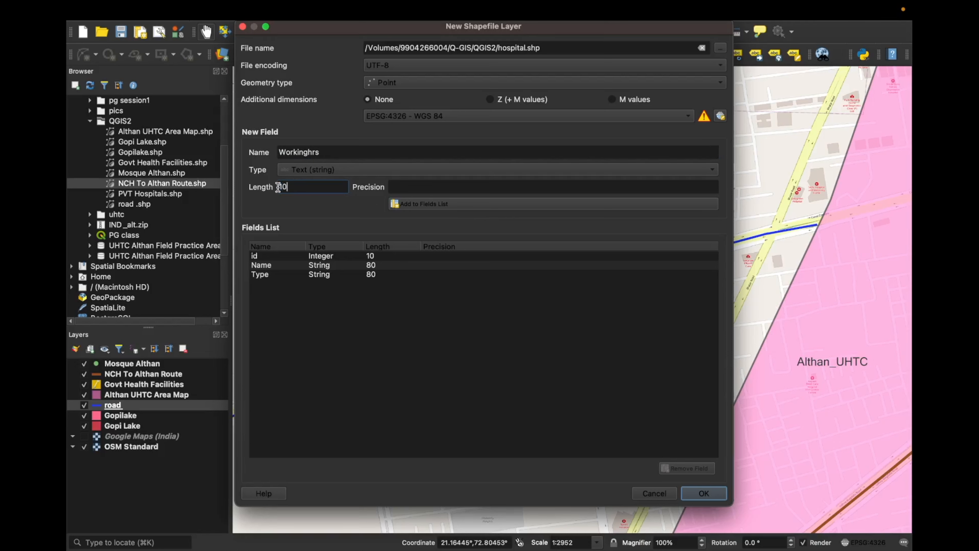
pyautogui.click(342, 150)
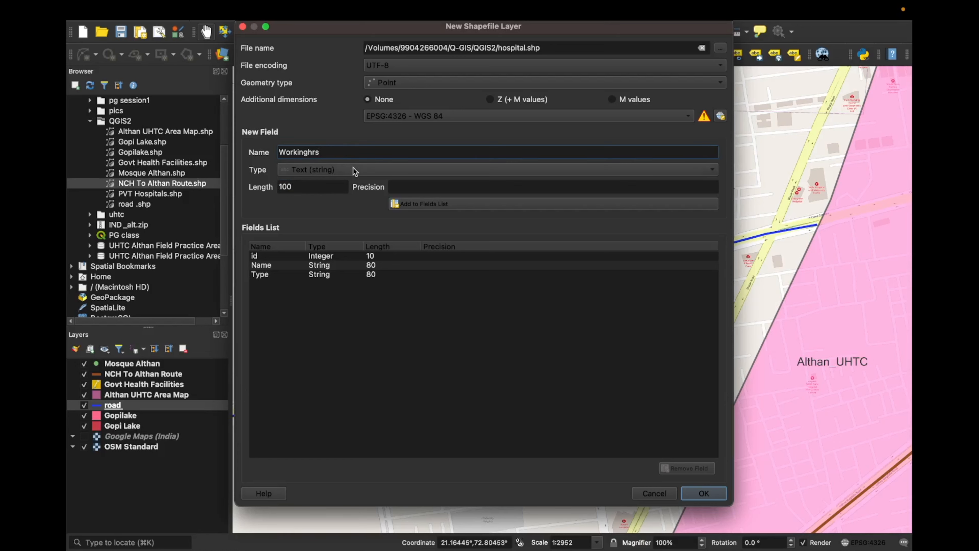
pyautogui.click(442, 206)
pyautogui.click(706, 494)
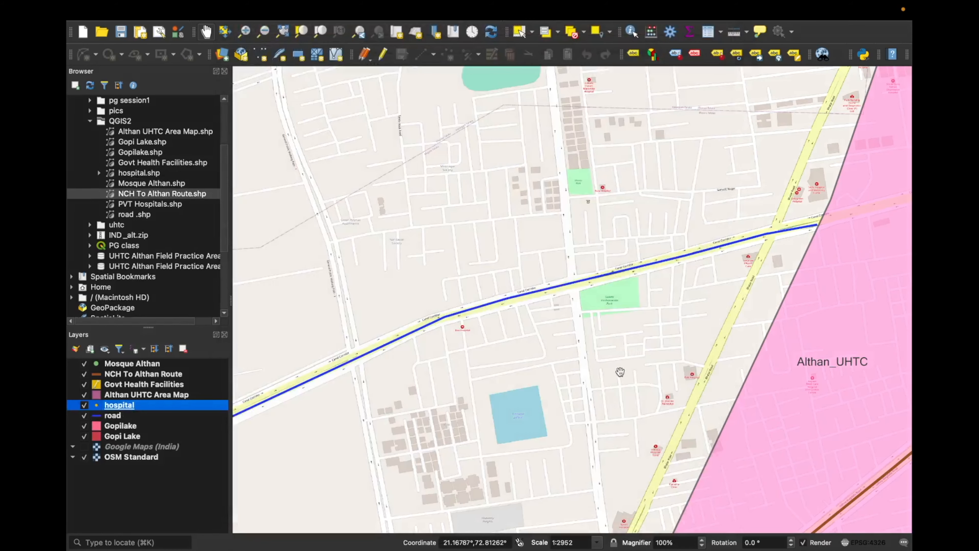
# Turn on editing for the hospital layer and add a point on the New Civil Hospital marker inside the Althan area's northwest corner
pyautogui.moveTo(633, 371); pyautogui.dragTo(479, 308)
pyautogui.scroll(-5, 618, 332)
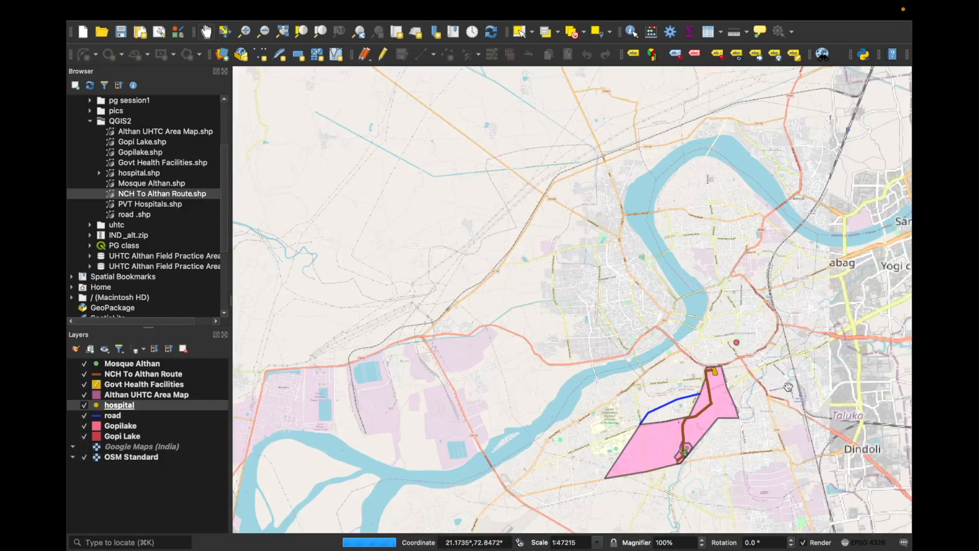
pyautogui.scroll(6, 713, 372)
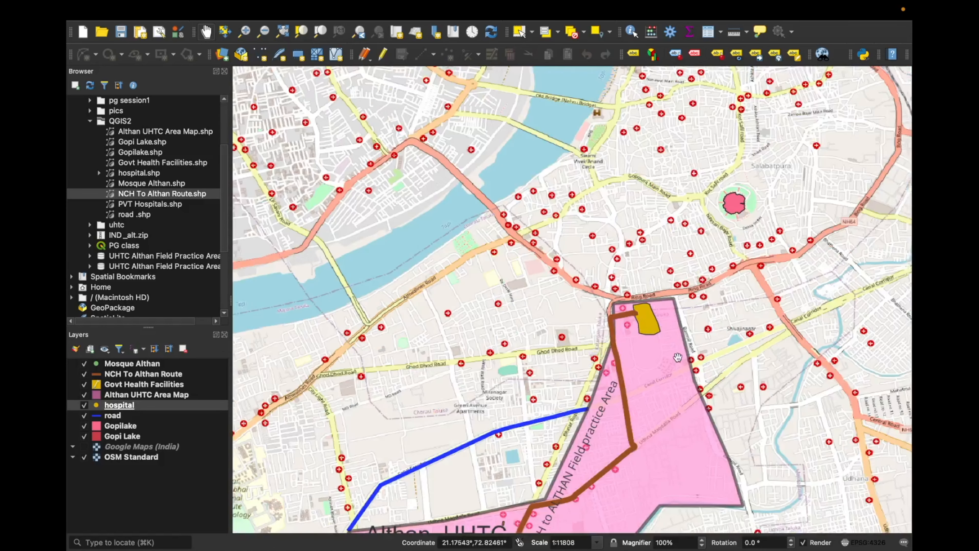
pyautogui.scroll(2, 649, 321)
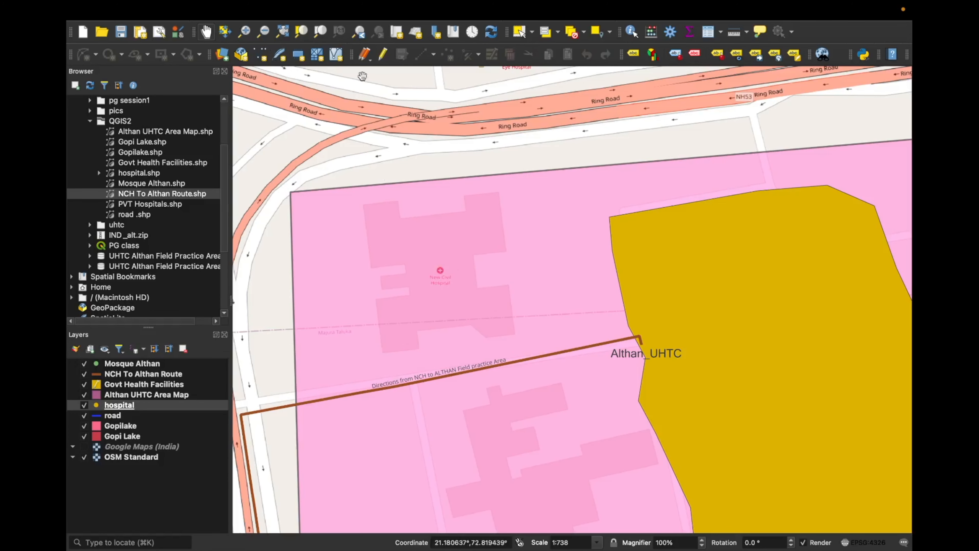
pyautogui.click(383, 55)
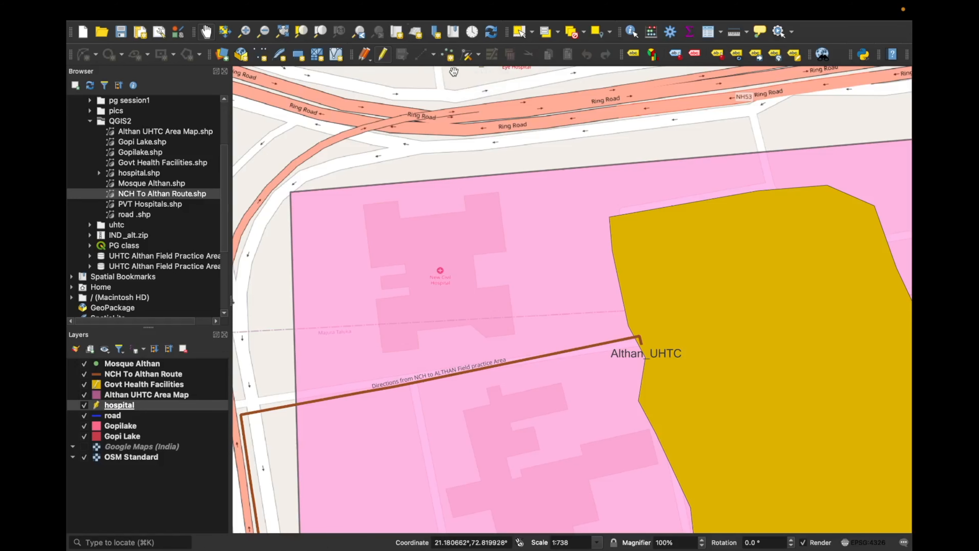
pyautogui.click(450, 58)
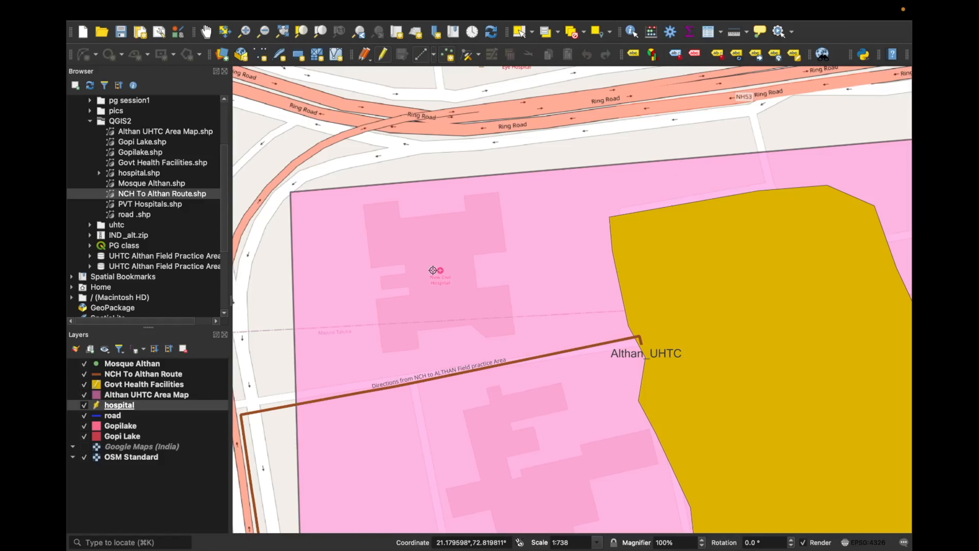
pyautogui.click(439, 271)
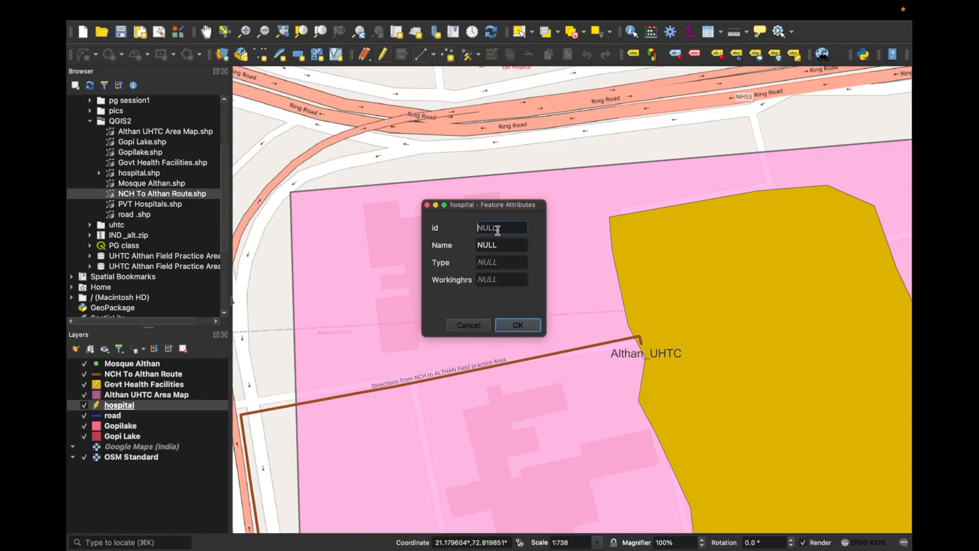
# Give the new hospital point id 1, Name NCH, Type GOVT, and fill in its working hours
pyautogui.write('1')
pyautogui.click(499, 245)
pyautogui.write('NCH')
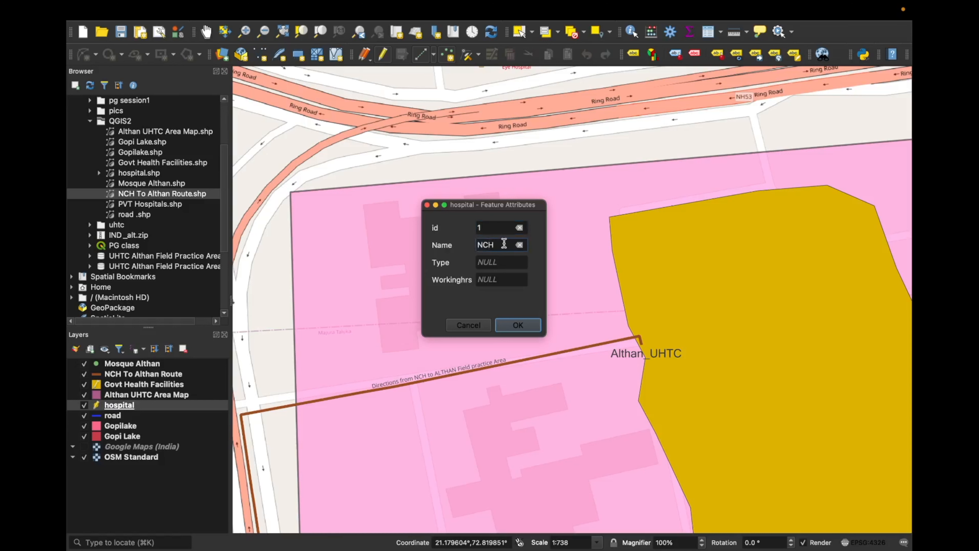
pyautogui.click(494, 260)
pyautogui.write('GOVT')
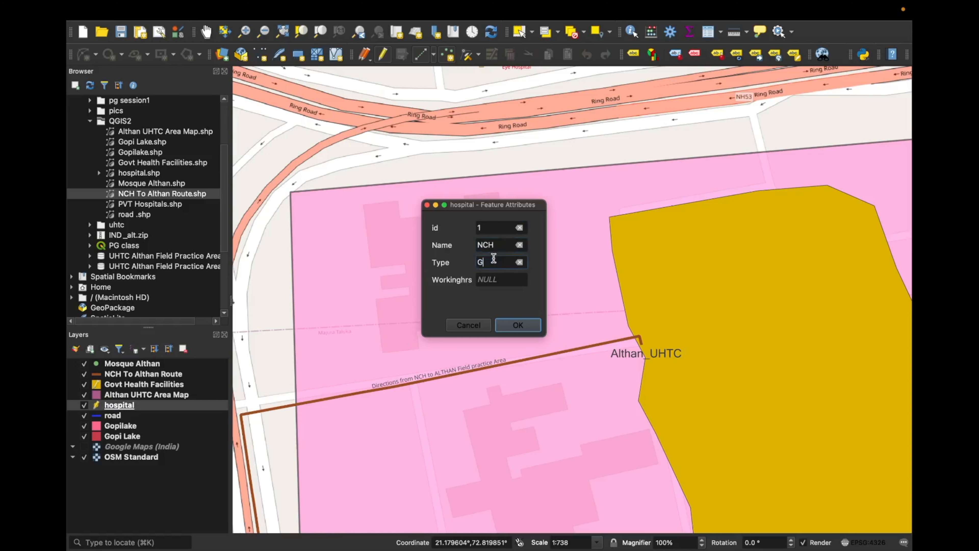
pyautogui.click(485, 280)
pyautogui.write('2')
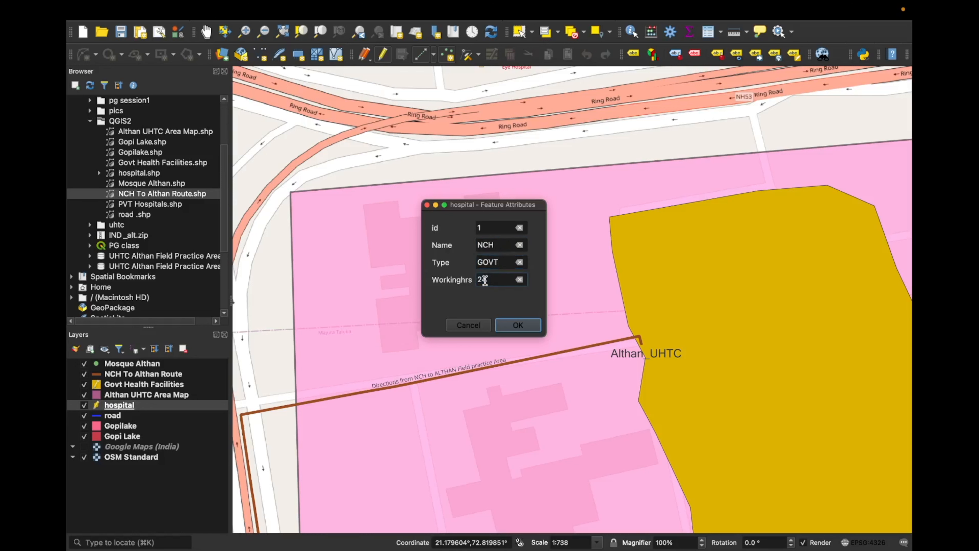
pyautogui.click(514, 324)
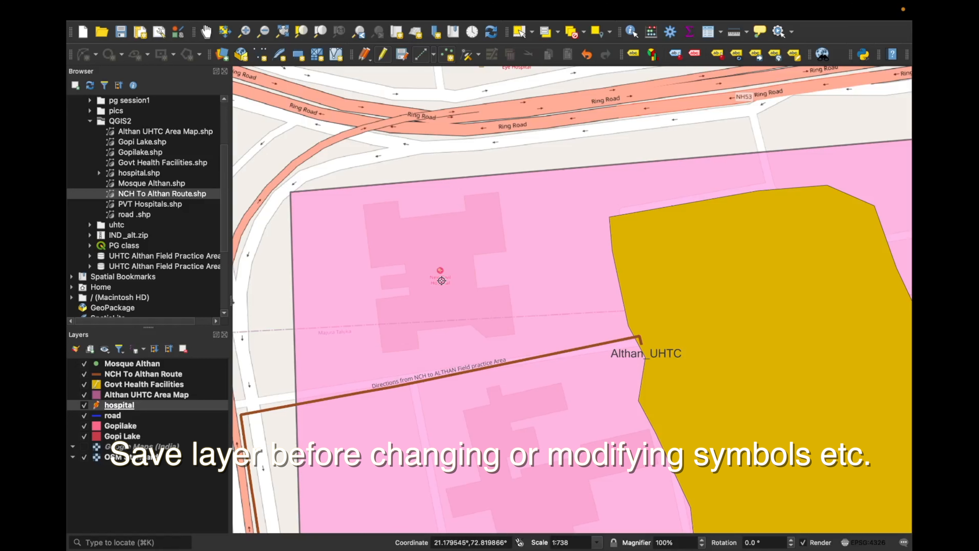
# Change the hospital layer's simple marker shape to a solid cross and accept the style
pyautogui.click(116, 408)
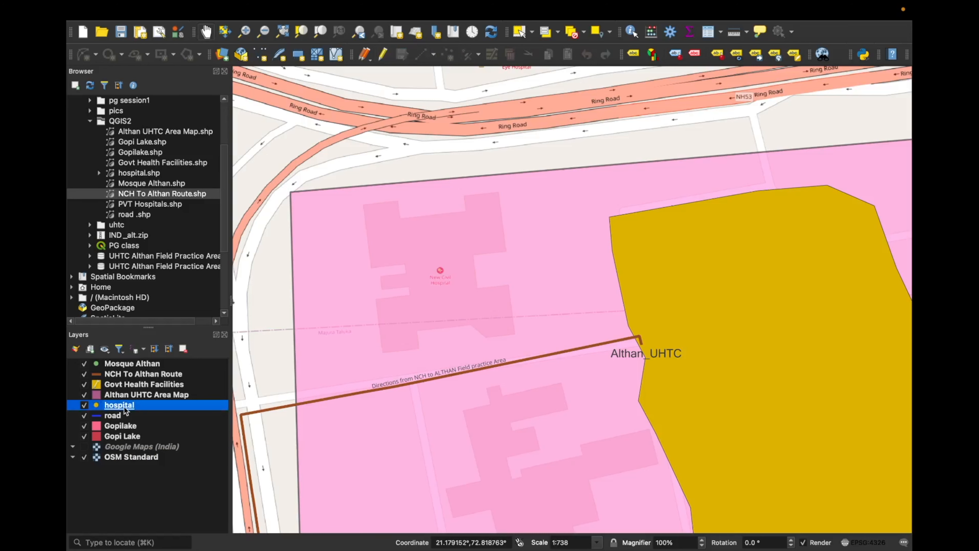
pyautogui.doubleClick(125, 408)
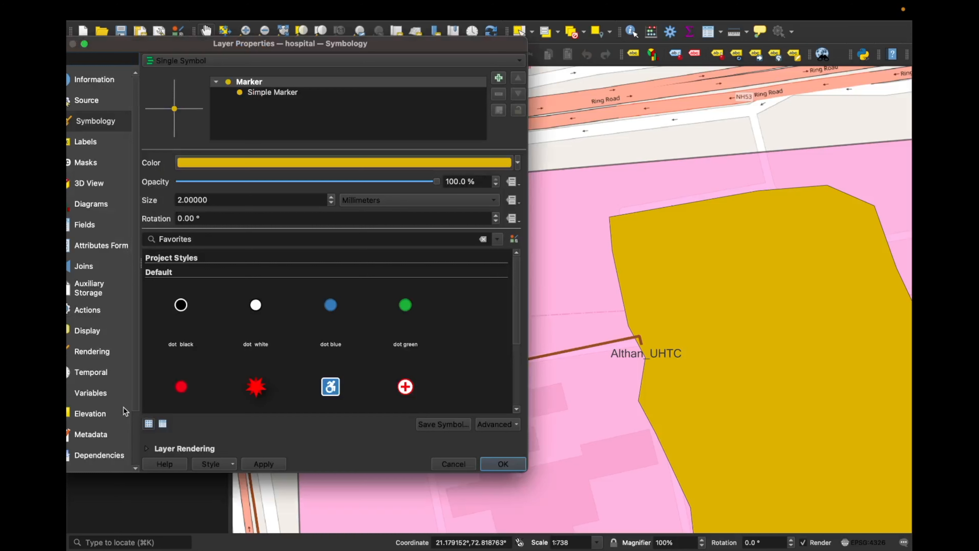
pyautogui.click(275, 91)
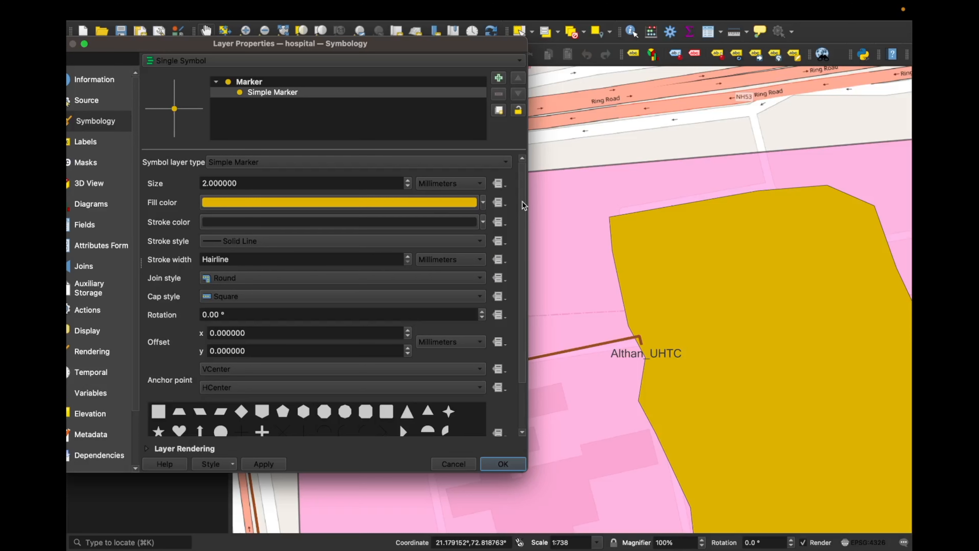
pyautogui.scroll(-3, 270, 378)
pyautogui.click(261, 375)
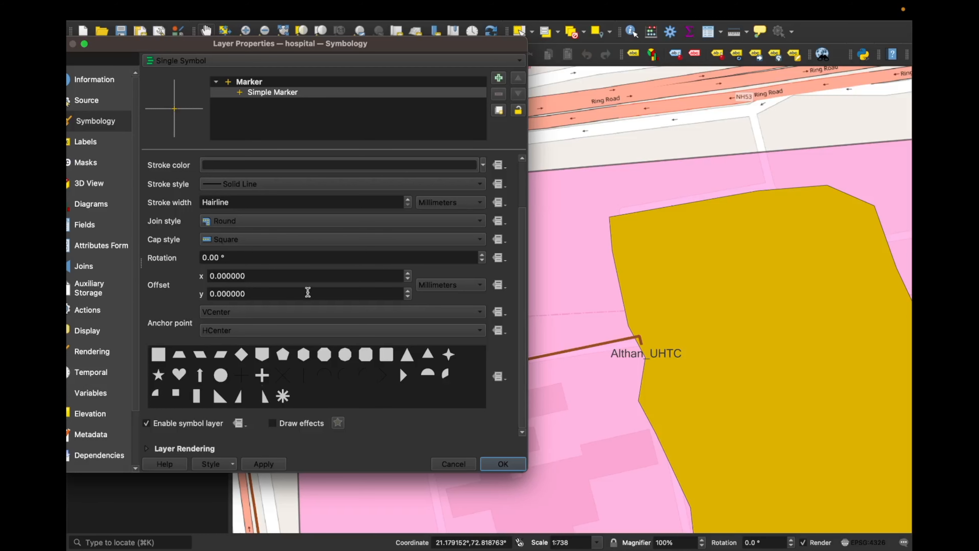
pyautogui.press('Return')
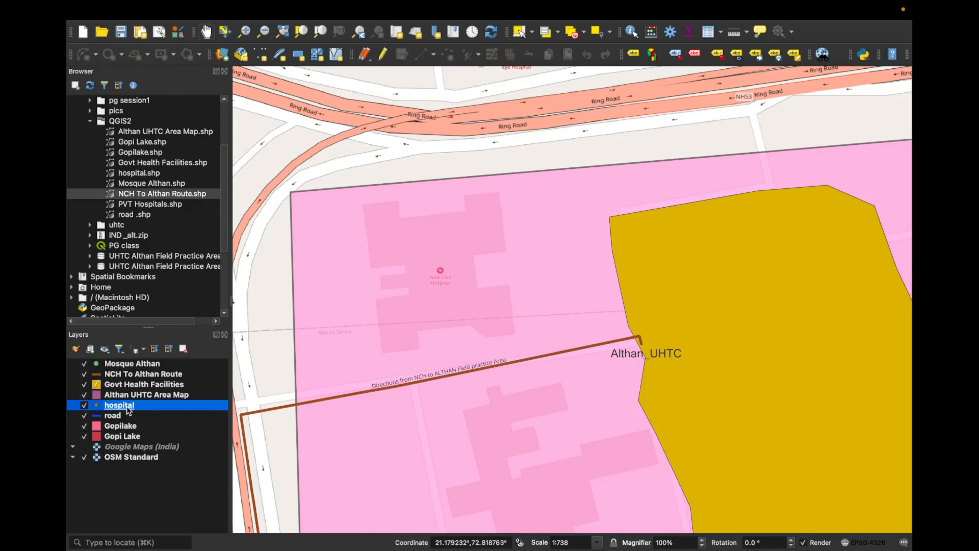
# Enlarge the hospital marker to 4 mm and change its symbol layer type to SVG Marker
pyautogui.doubleClick(126, 406)
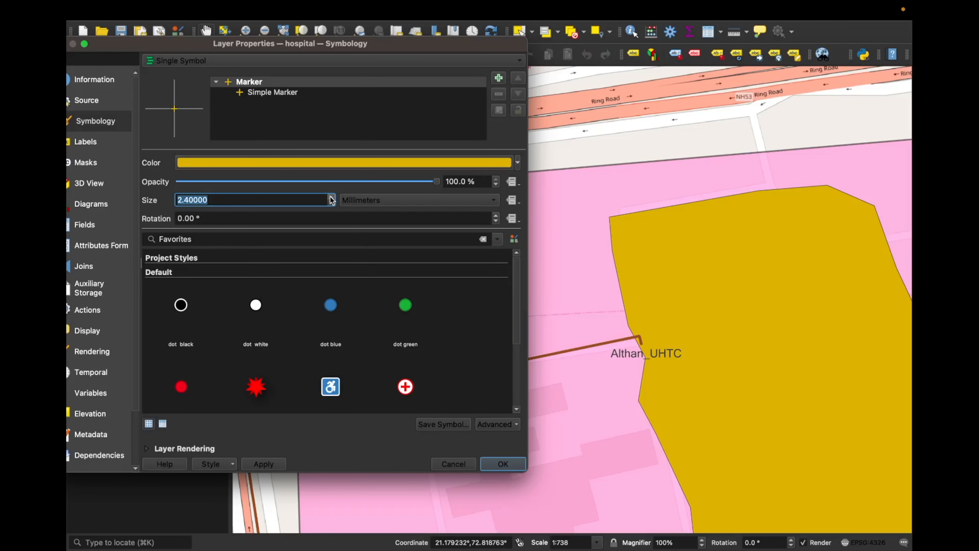
pyautogui.click(272, 92)
pyautogui.click(298, 168)
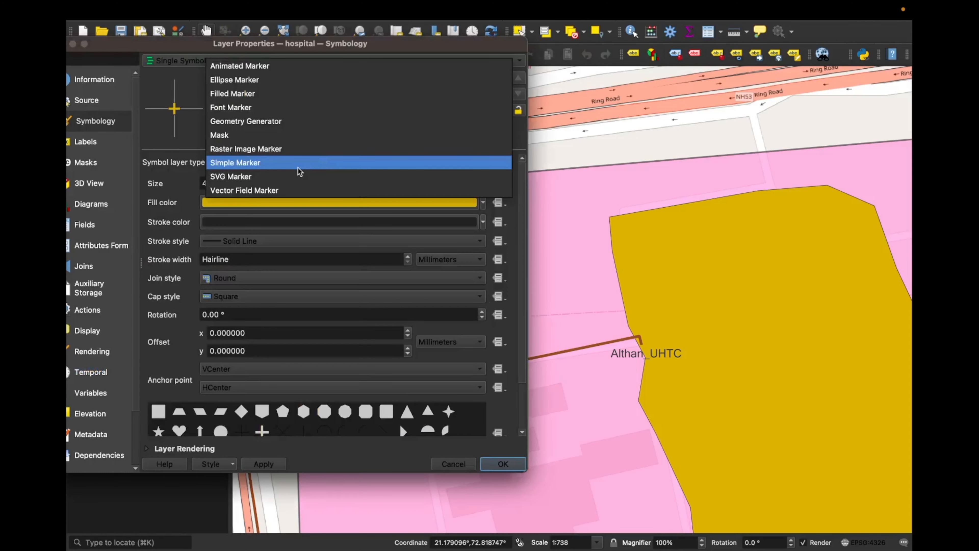
pyautogui.click(298, 167)
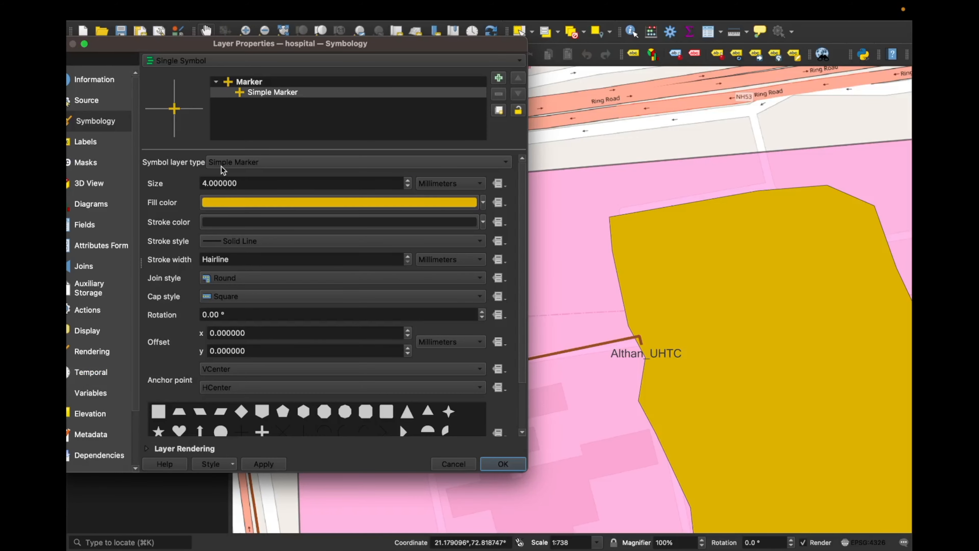
pyautogui.click(223, 168)
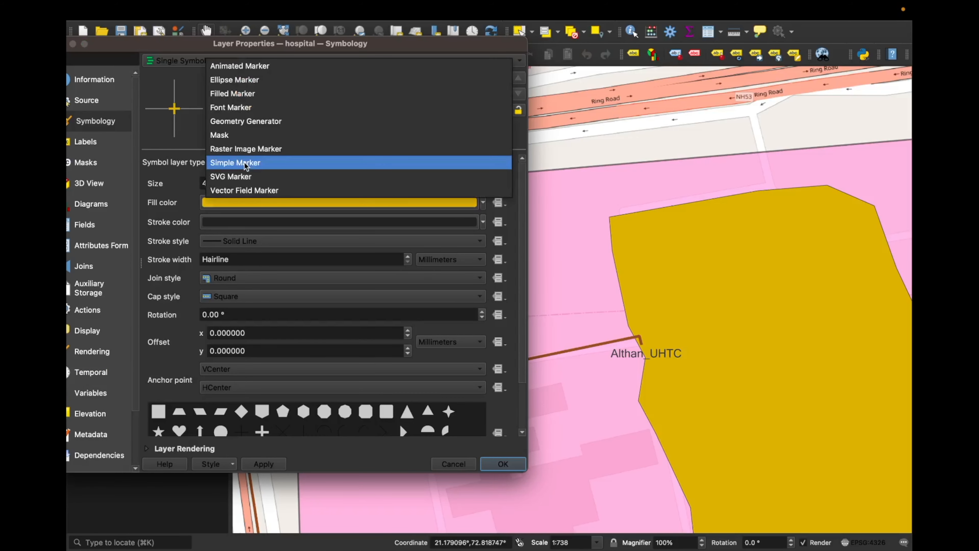
pyautogui.press('Escape')
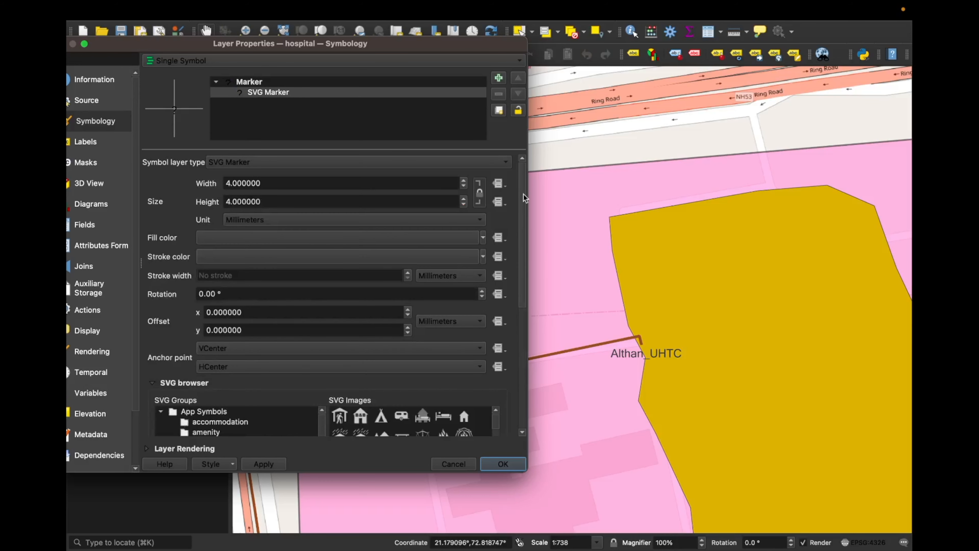
# Assign the SVG image of a hiker under a shelter to the hospital marker and accept the style
pyautogui.moveTo(523, 194); pyautogui.dragTo(529, 262)
pyautogui.scroll(-3, 444, 270)
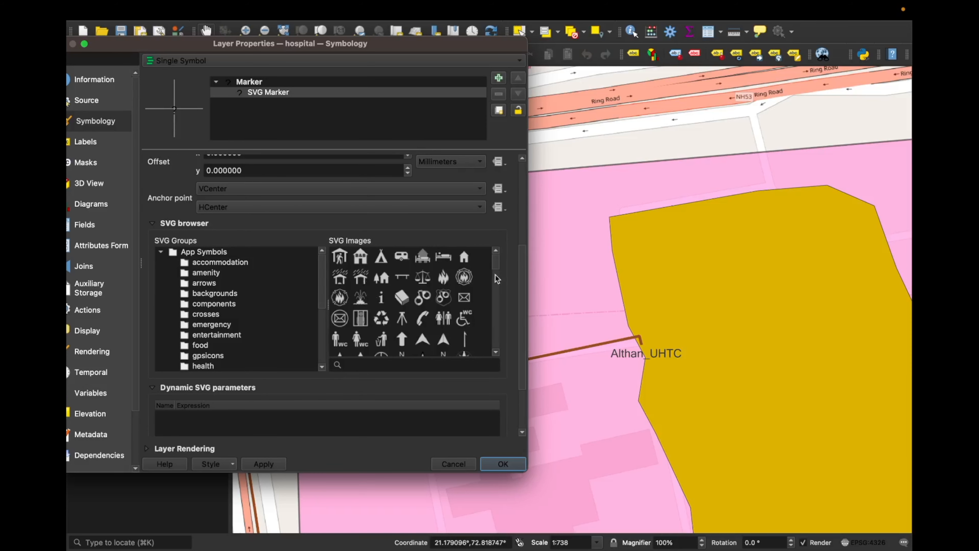
pyautogui.moveTo(497, 267)
pyautogui.mouseDown()
pyautogui.moveTo(501, 292)
pyautogui.moveTo(497, 263)
pyautogui.mouseUp()
pyautogui.click(340, 257)
pyautogui.click(502, 463)
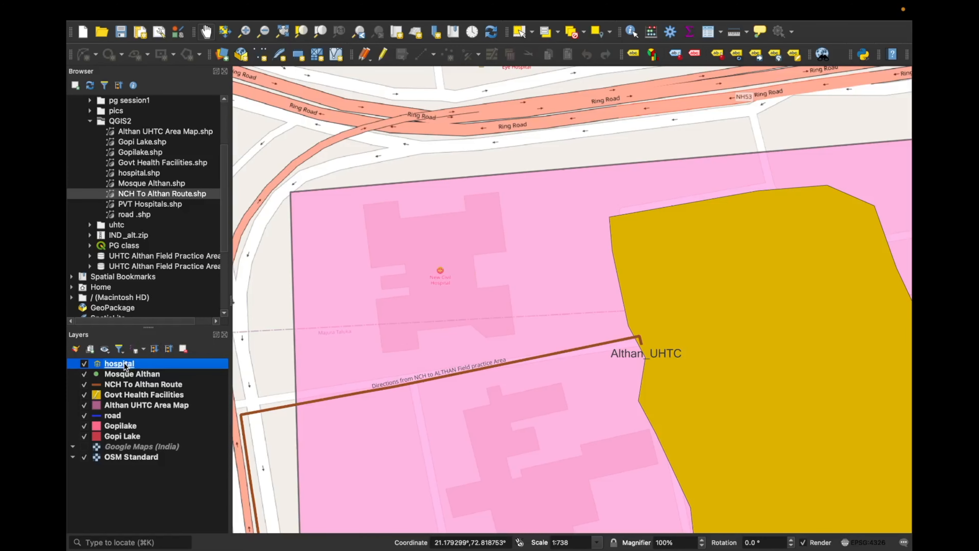
# Set the hospital SVG marker's width and height to 7.2 mm and apply the style
pyautogui.doubleClick(170, 363)
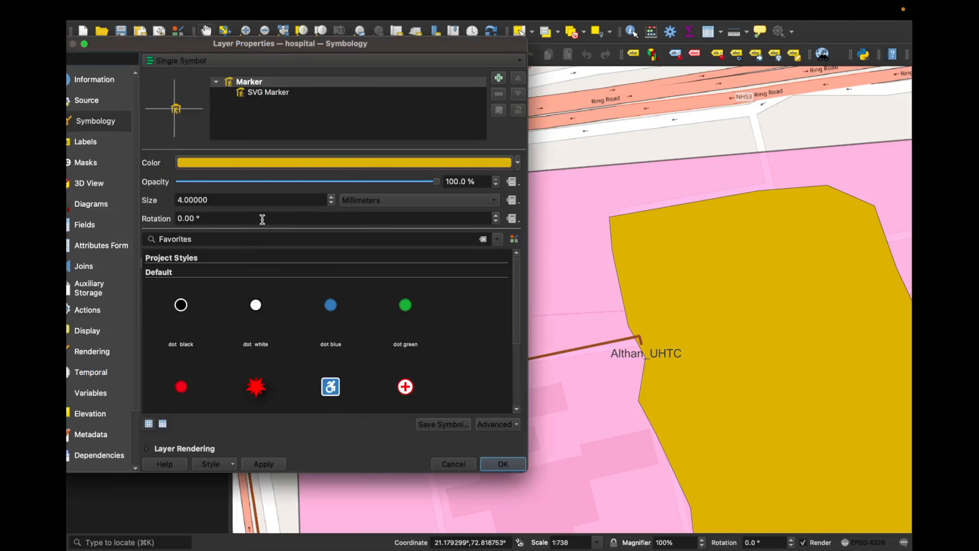
pyautogui.click(275, 93)
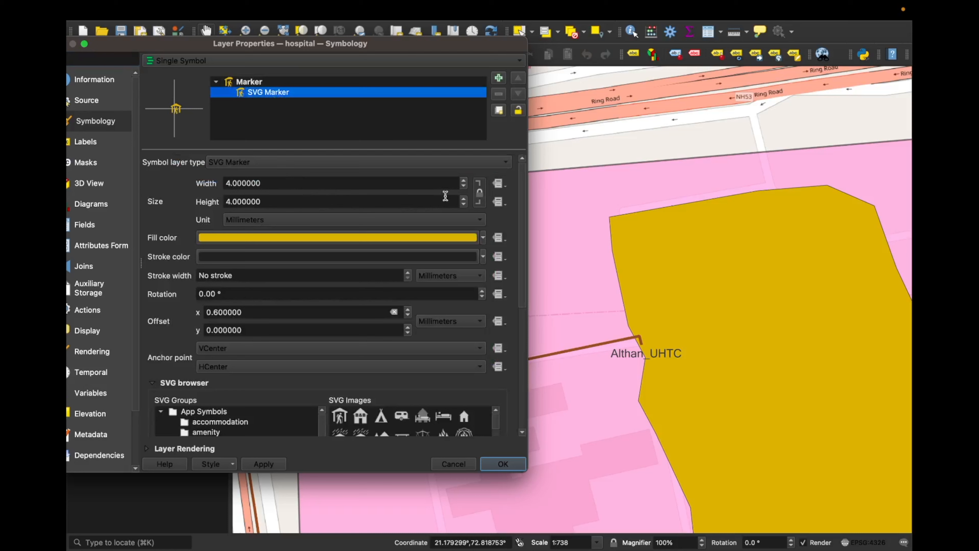
pyautogui.click(463, 181)
pyautogui.click(464, 180)
pyautogui.click(463, 181)
pyautogui.click(464, 180)
pyautogui.click(463, 180)
pyautogui.click(464, 181)
pyautogui.click(464, 181)
pyautogui.click(464, 181)
pyautogui.click(464, 181)
pyautogui.click(464, 181)
pyautogui.click(464, 180)
pyautogui.click(464, 181)
pyautogui.click(464, 181)
pyautogui.click(464, 180)
pyautogui.click(464, 181)
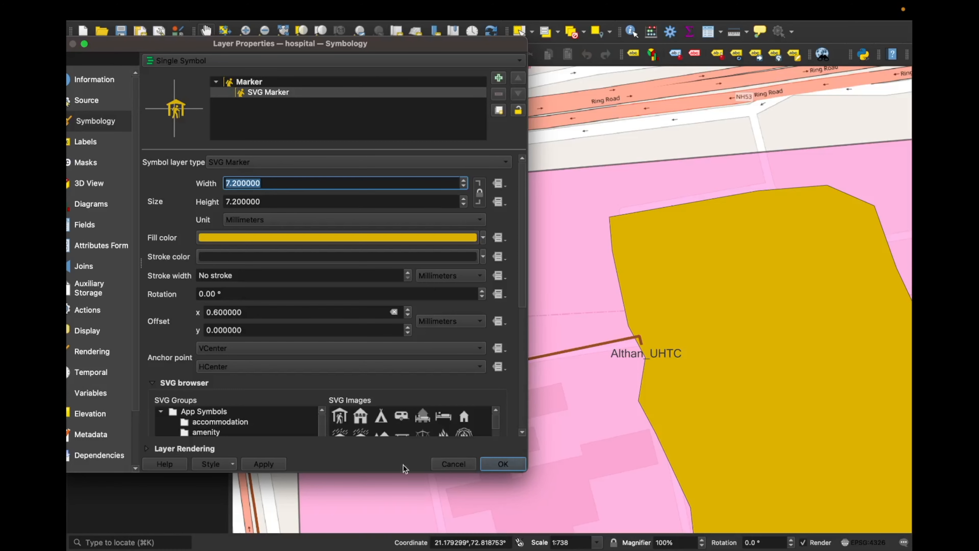
pyautogui.click(266, 466)
pyautogui.moveTo(372, 48); pyautogui.dragTo(827, 133)
pyautogui.moveTo(826, 130); pyautogui.dragTo(833, 128)
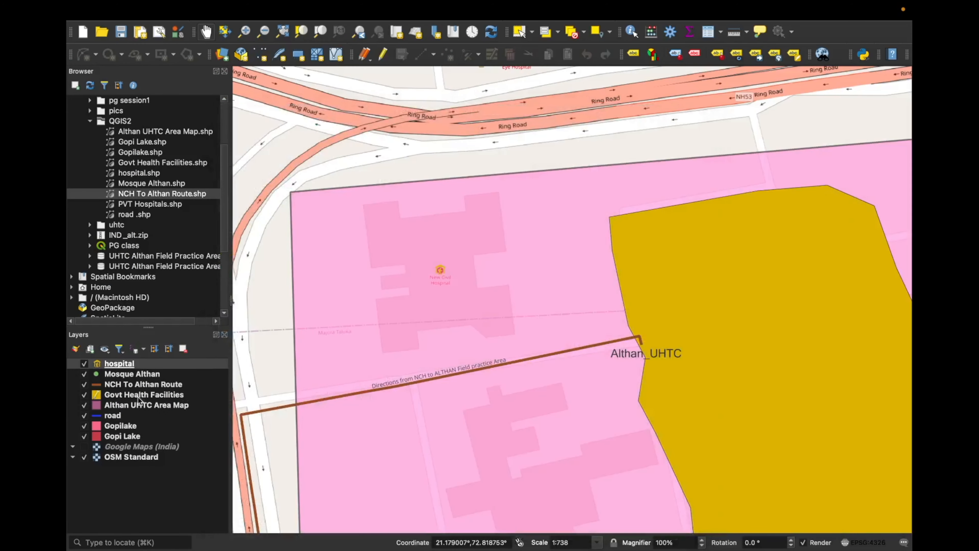
# Examine the hospital marker at New Civil Hospital at several map scales and in relation to the surrounding layers
pyautogui.click(127, 364)
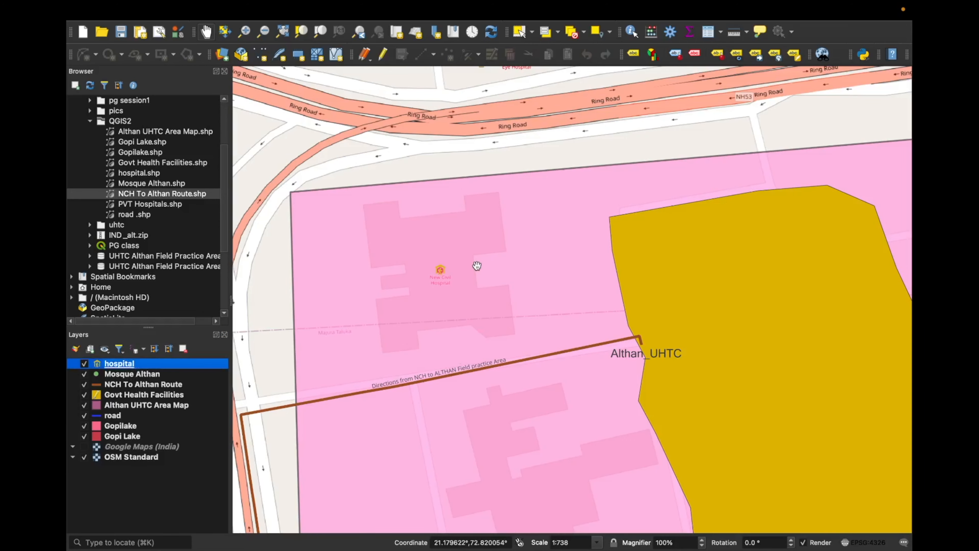
pyautogui.scroll(-3, 475, 266)
pyautogui.scroll(-2, 475, 267)
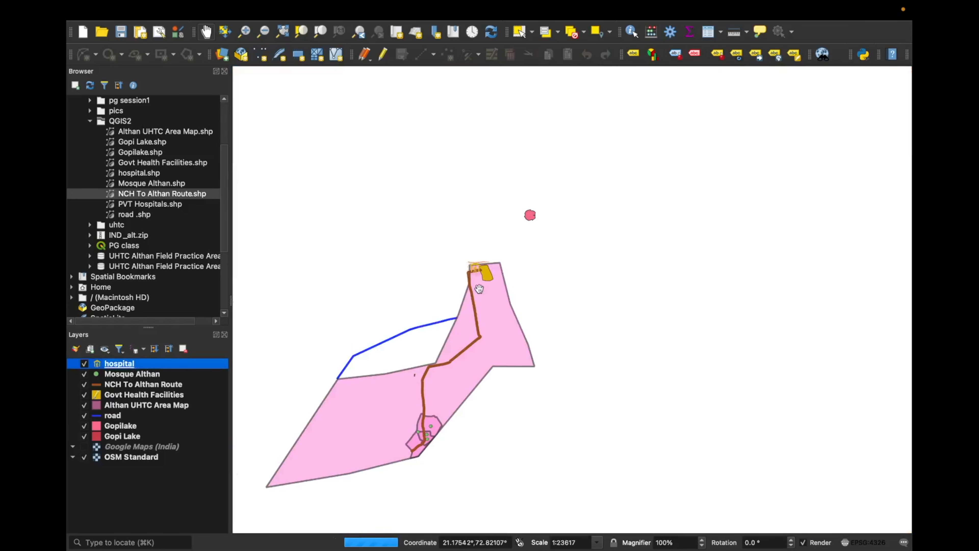
pyautogui.scroll(4, 477, 265)
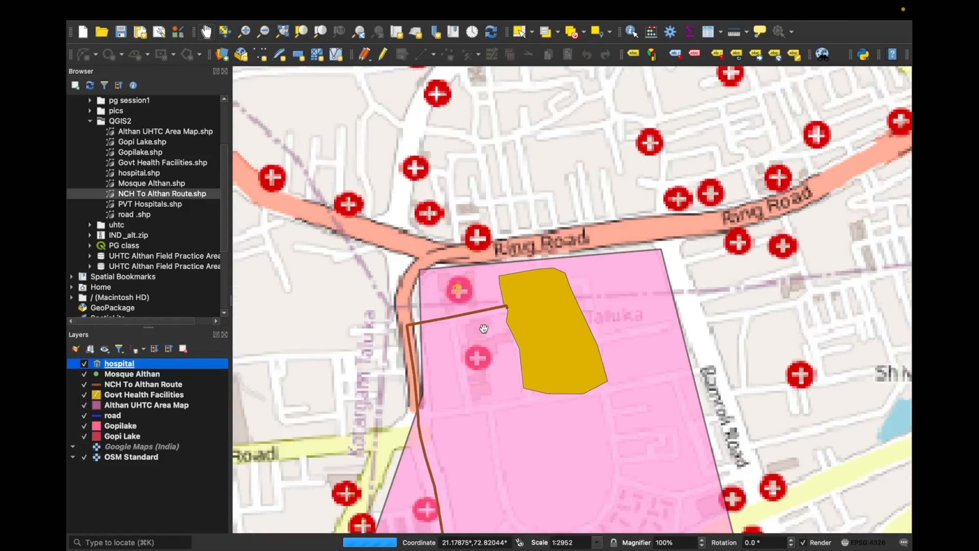
pyautogui.scroll(2, 430, 271)
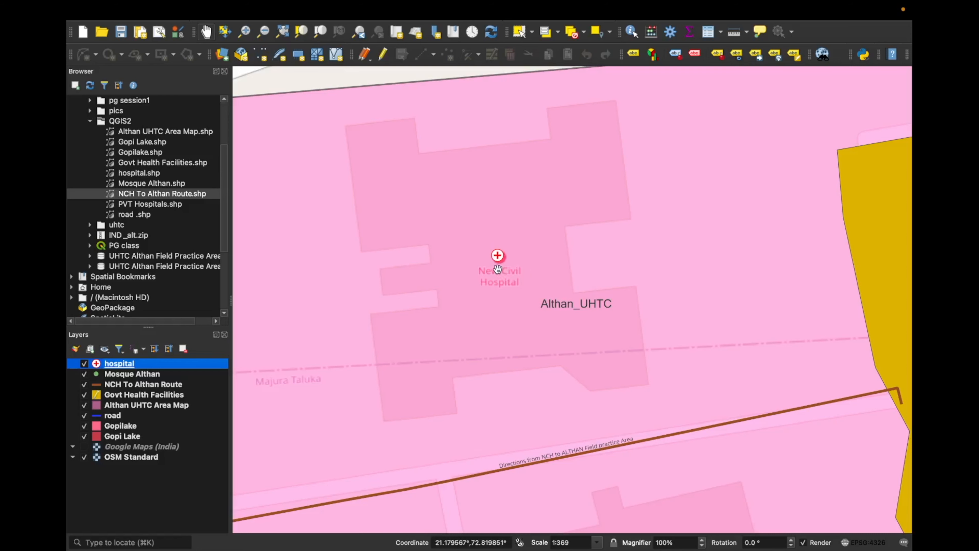
pyautogui.scroll(-2, 498, 269)
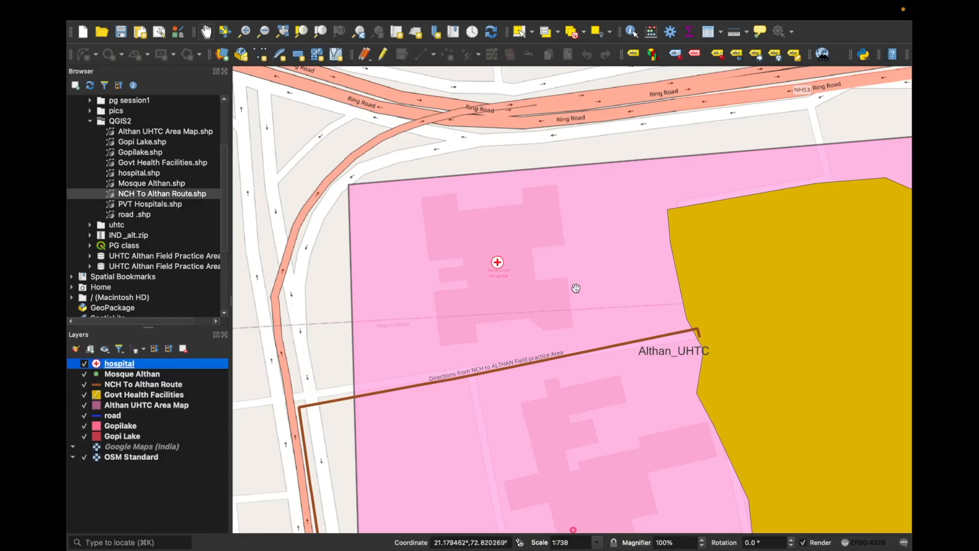
pyautogui.scroll(-2, 576, 288)
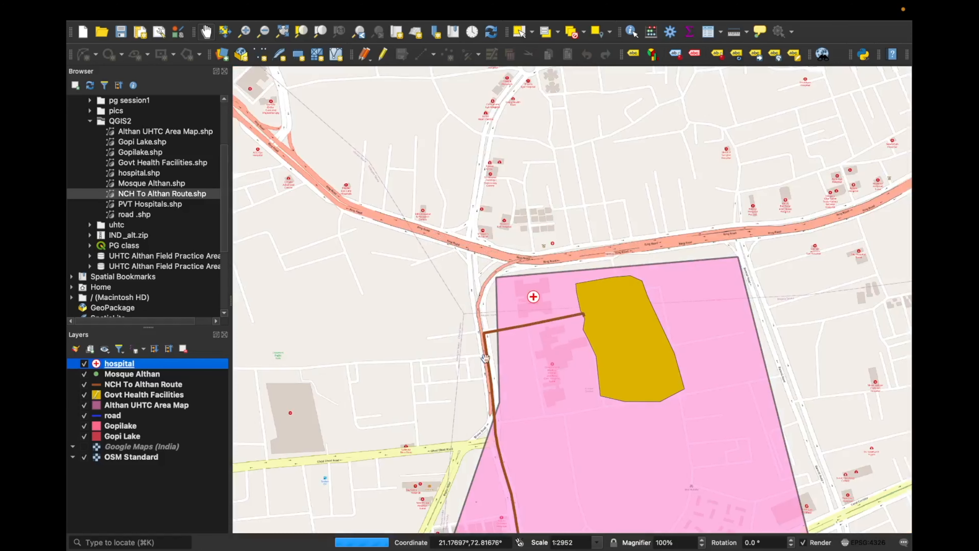
pyautogui.scroll(-1, 706, 263)
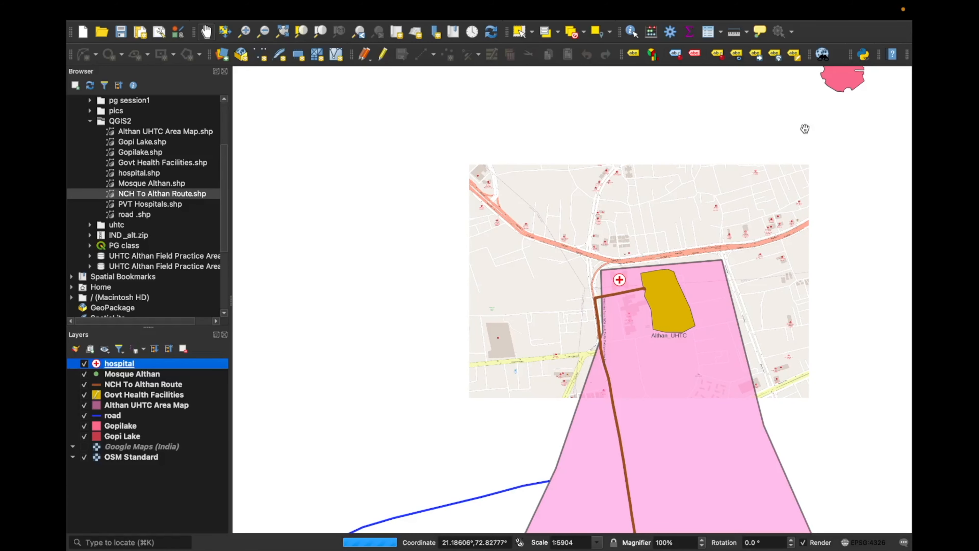
pyautogui.moveTo(804, 124); pyautogui.dragTo(777, 262)
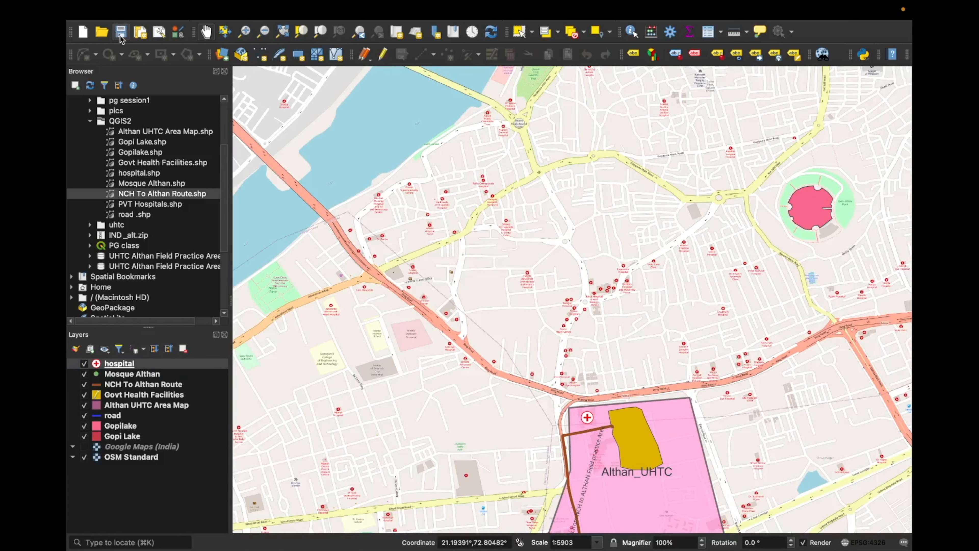
# Close the project with the option to save it, and browse to the Q-GIS folder on the external drive
pyautogui.moveTo(166, 3)
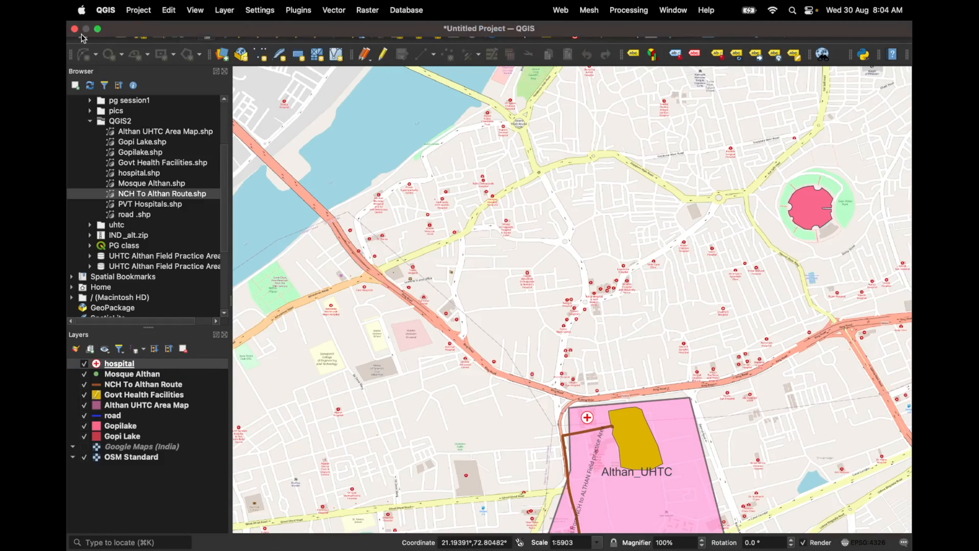
pyautogui.click(74, 29)
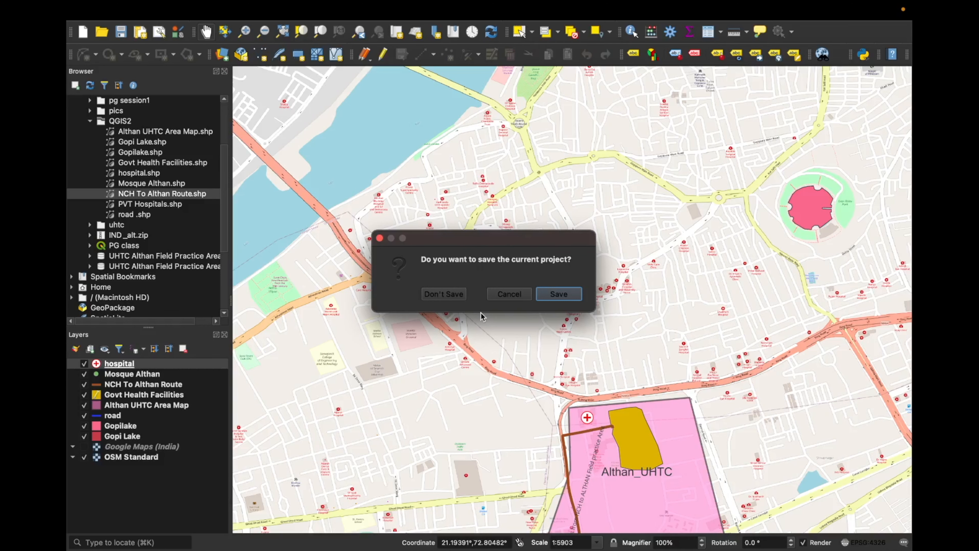
pyautogui.click(555, 294)
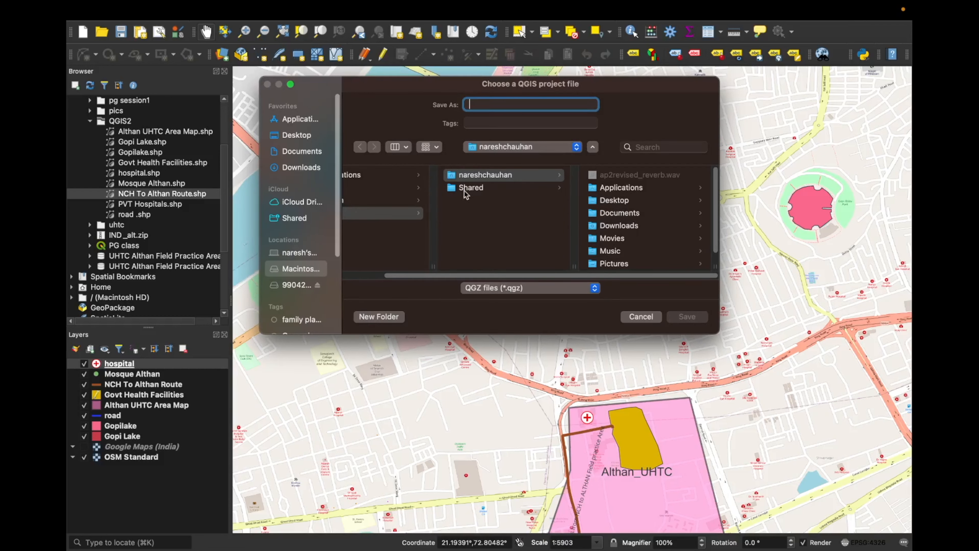
pyautogui.click(298, 286)
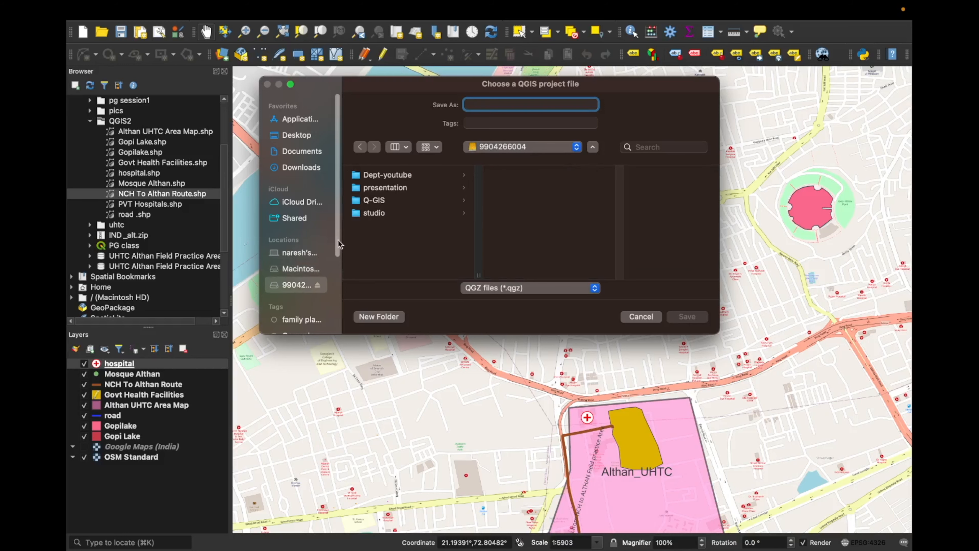
pyautogui.scroll(-10, 390, 216)
pyautogui.click(390, 255)
pyautogui.scroll(-2, 522, 237)
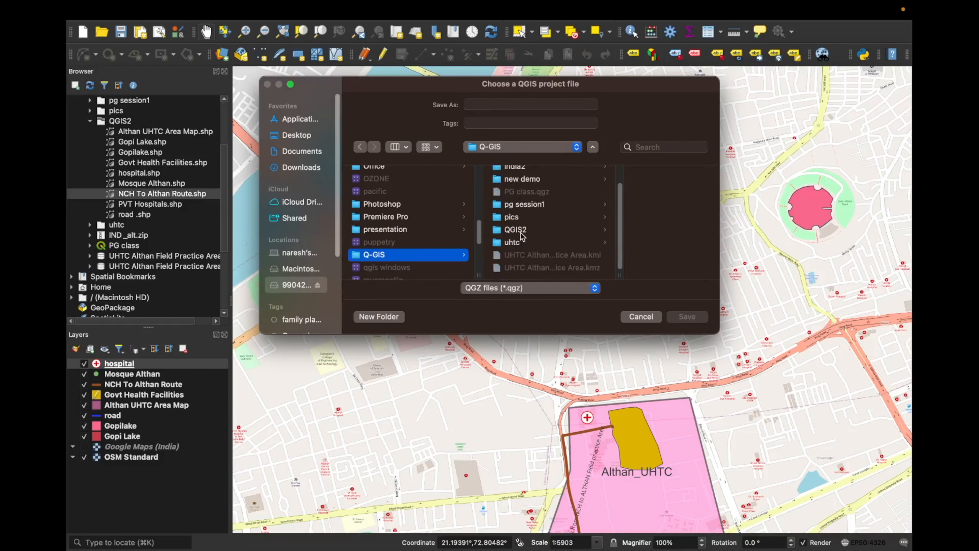
# Save the project in the QGIS2 folder under the name gis2 class
pyautogui.click(518, 231)
pyautogui.click(512, 104)
pyautogui.write('gis2 class')
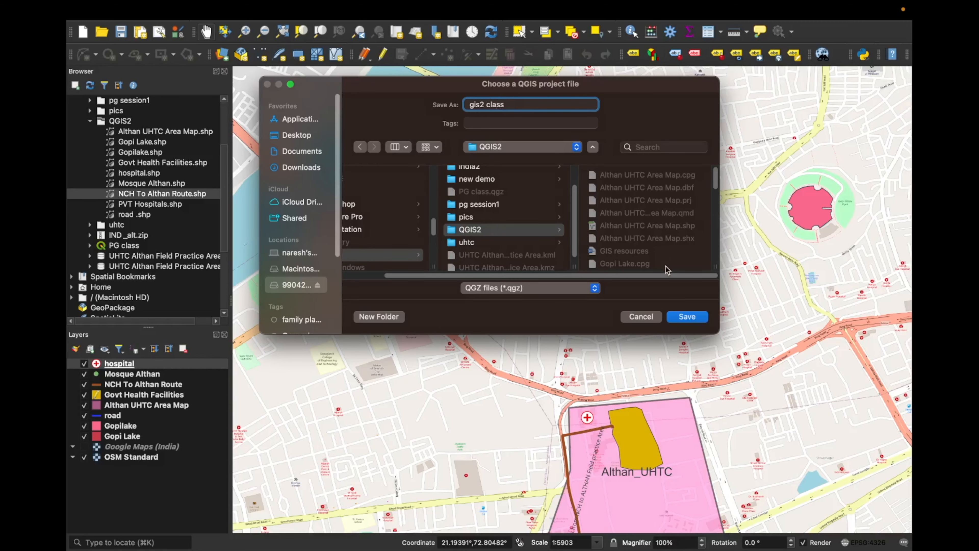
pyautogui.click(688, 317)
# Return to the gis2 class project in QGIS and save it again
pyautogui.hotkey('ctrl', 'Left')
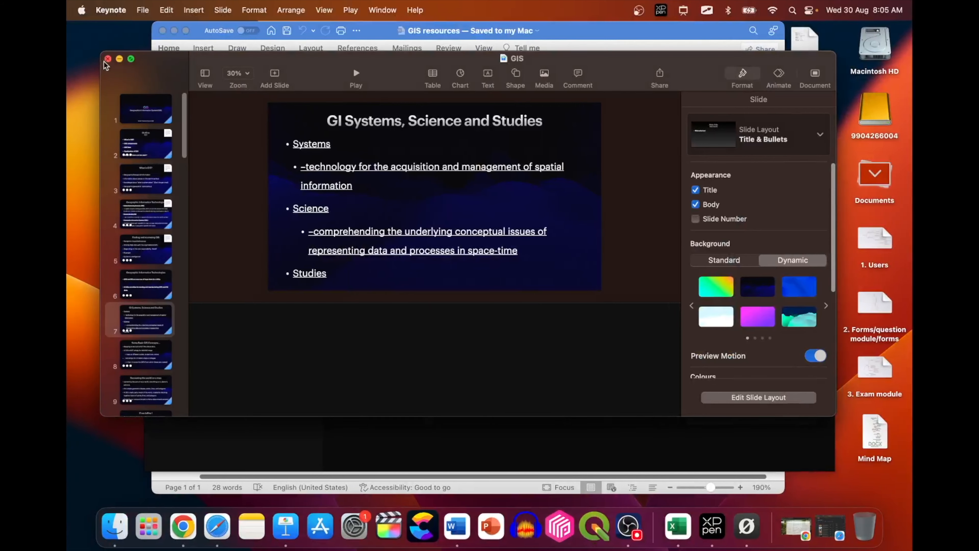
pyautogui.hotkey('ctrl', 'Right')
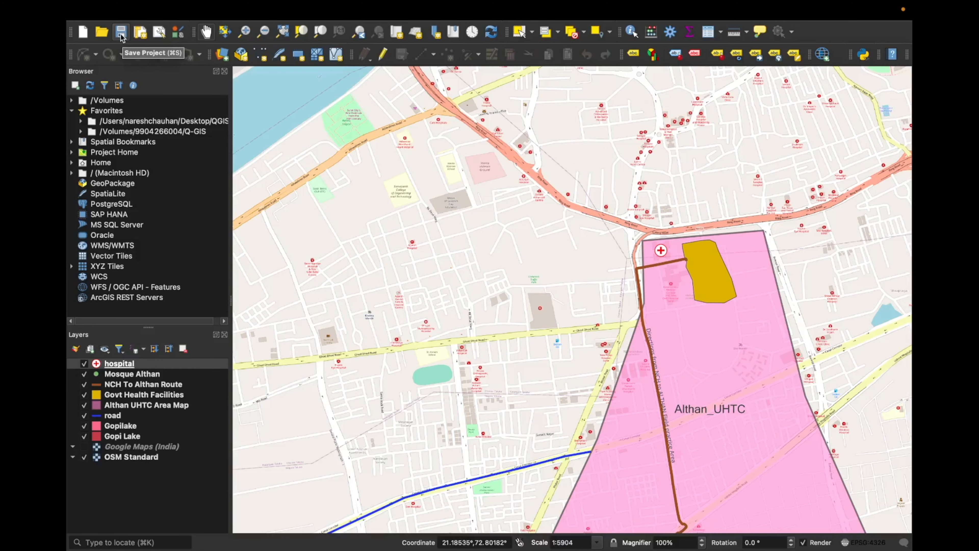
pyautogui.click(121, 33)
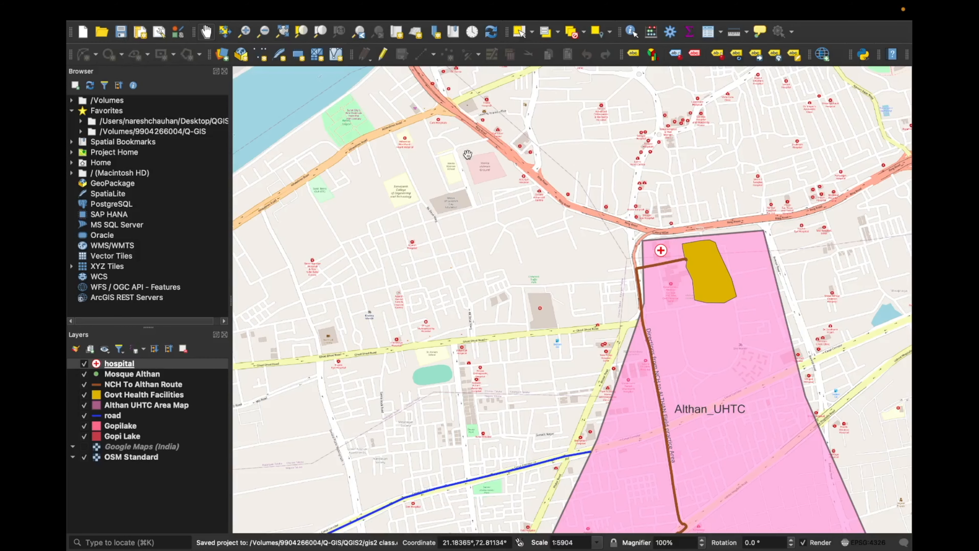